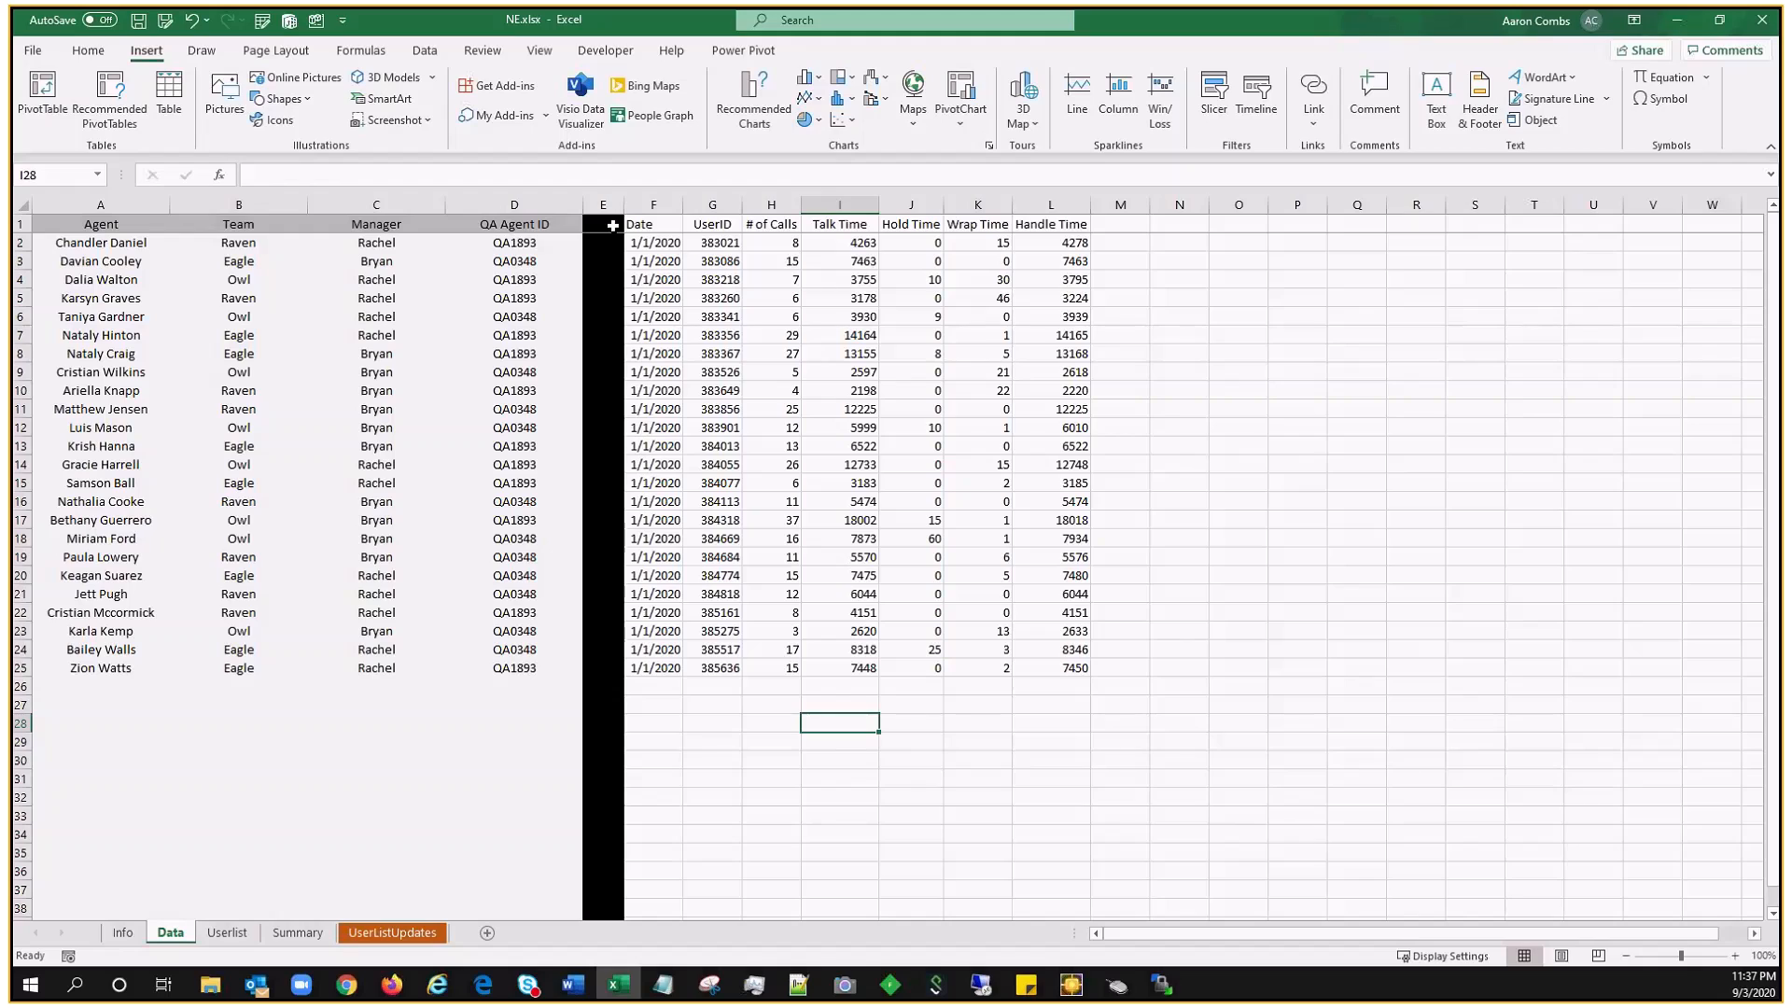
Step: Color the header text in cell E1 of the Data sheet red to reveal it, and undo the color change
{"action": "left_click", "coordinate": [612, 225]}
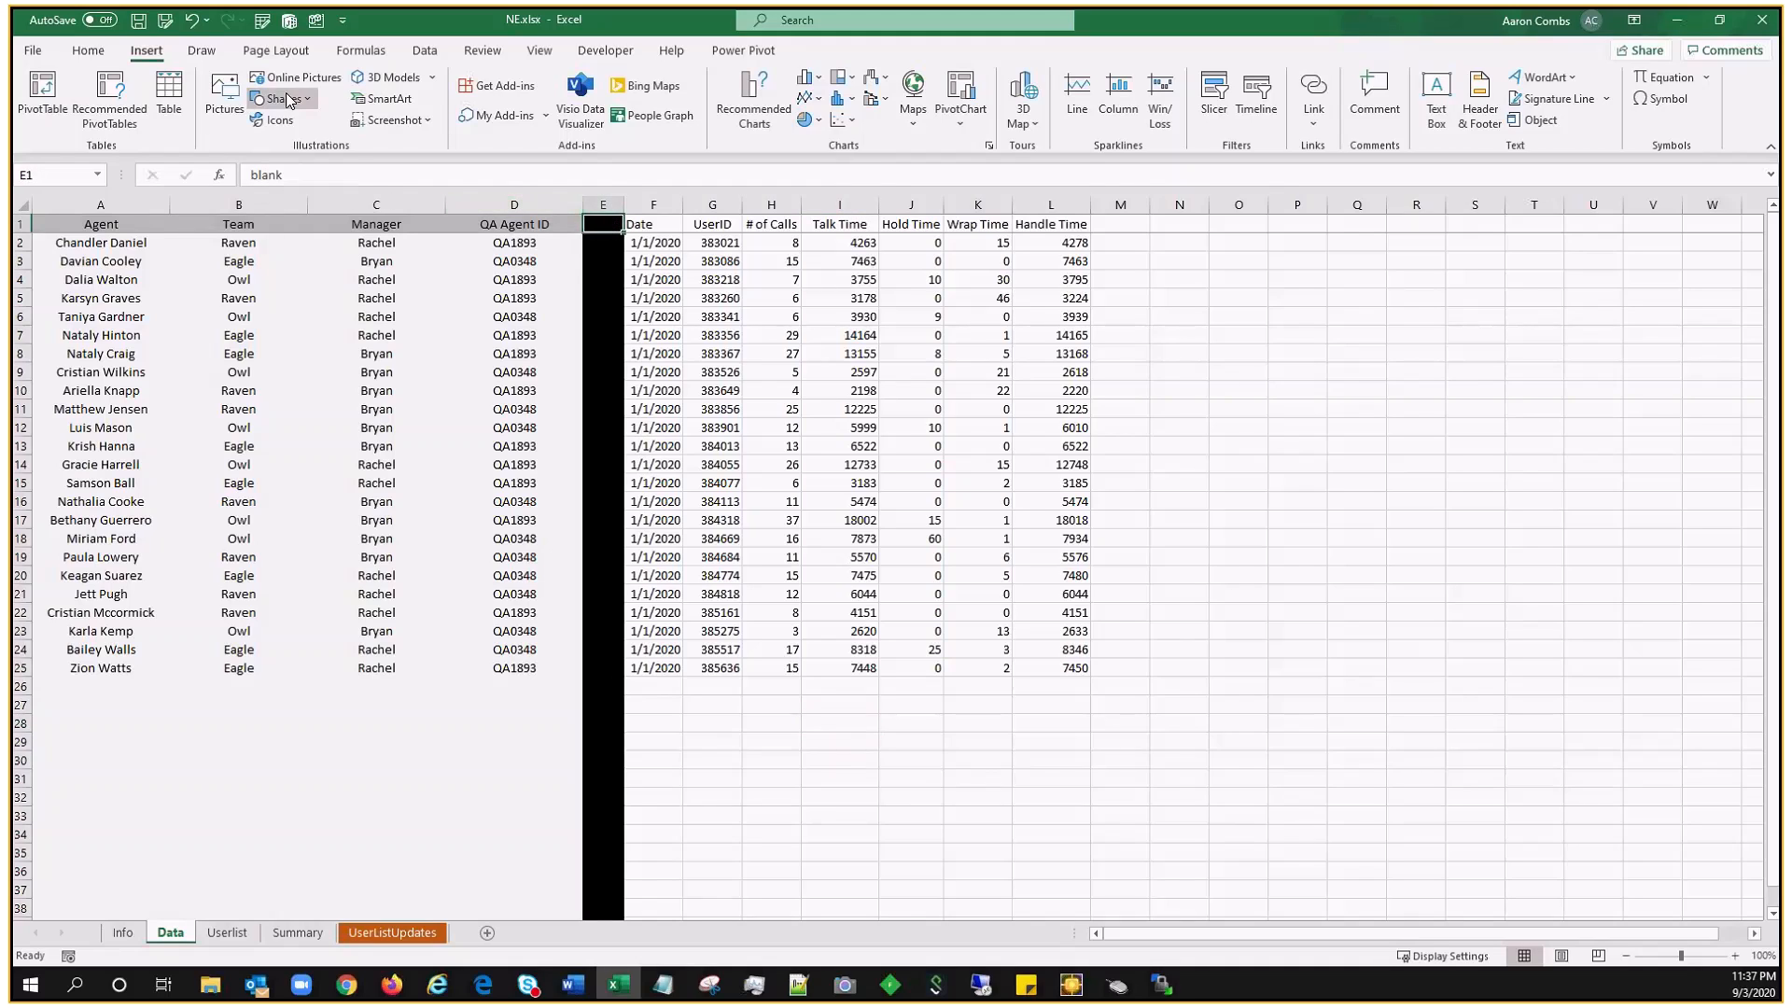
{"action": "left_click", "coordinate": [87, 50]}
{"action": "left_click", "coordinate": [338, 114]}
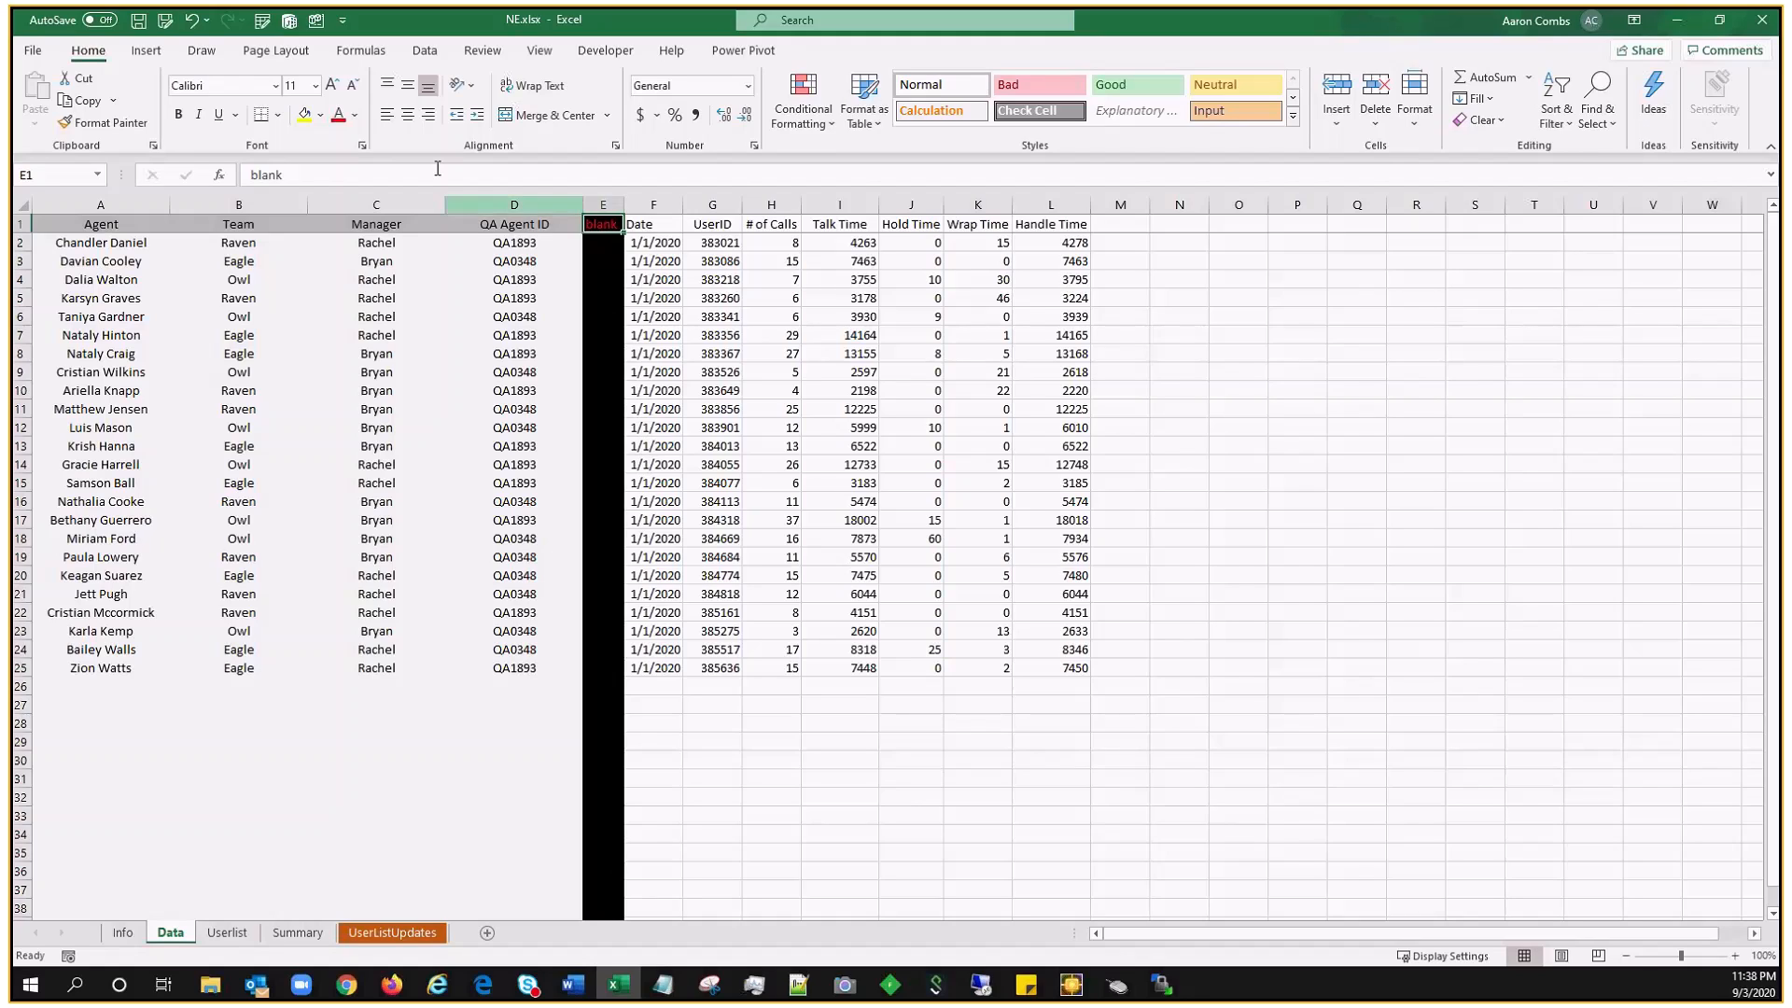
{"action": "left_click", "coordinate": [194, 26]}
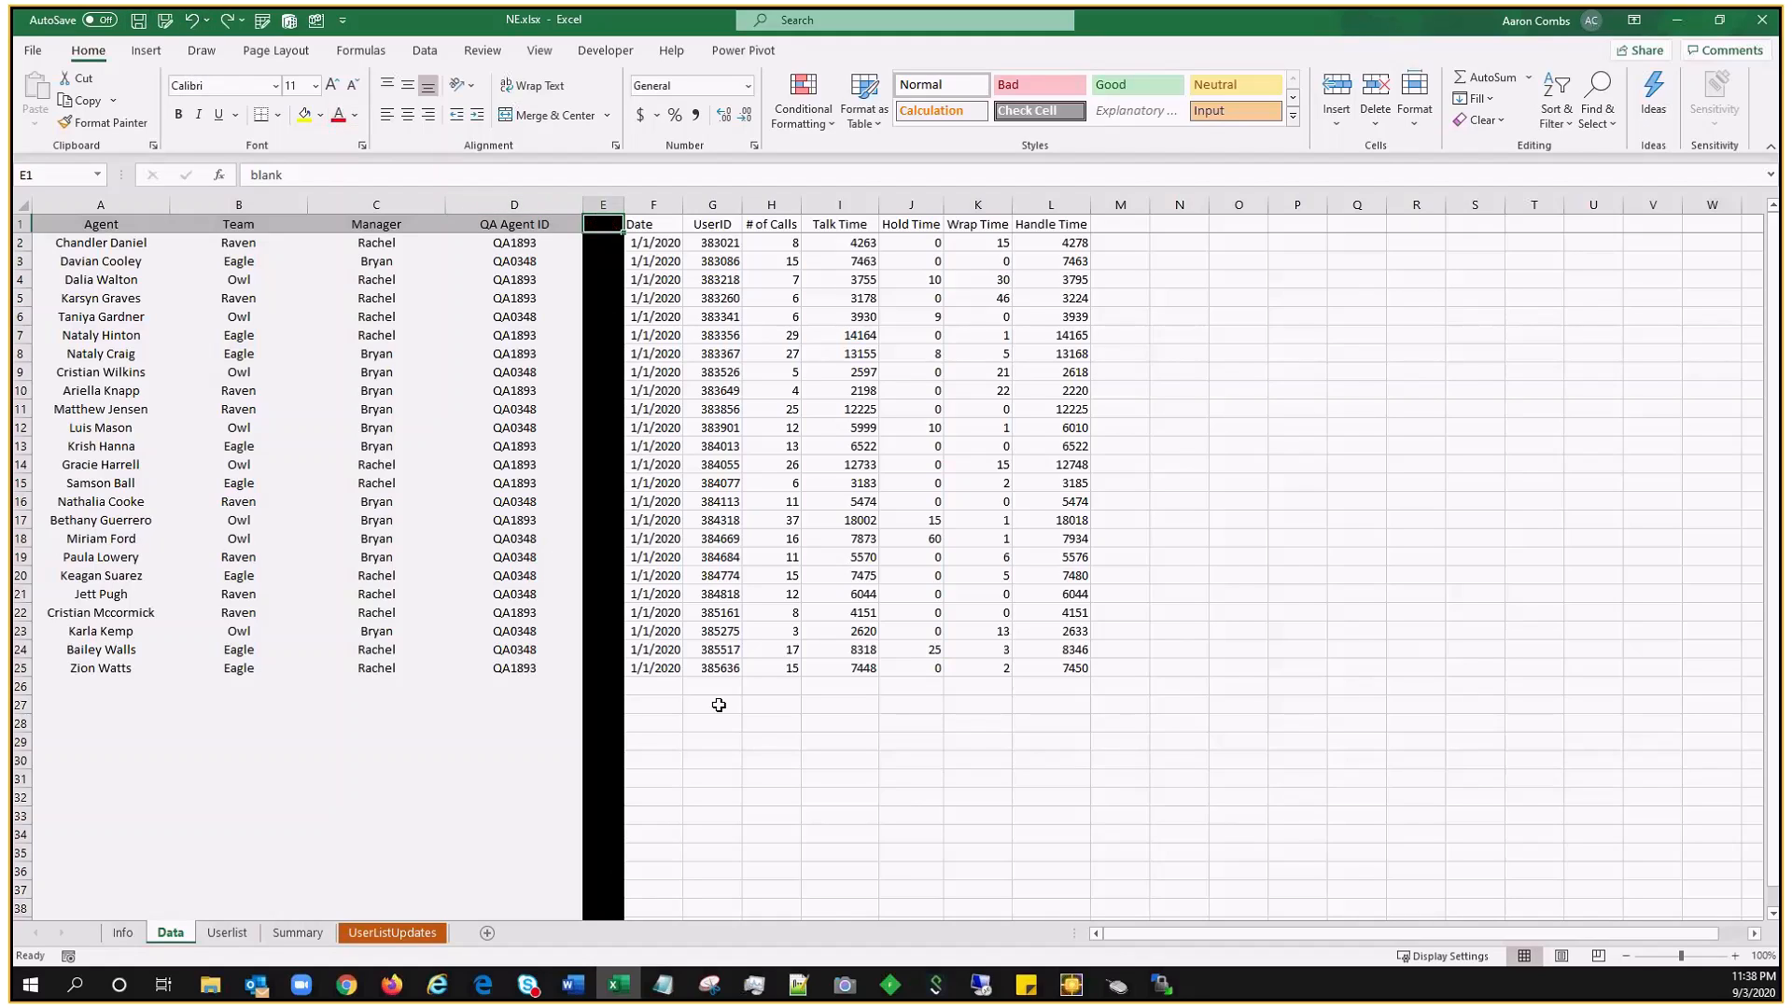
{"action": "left_click", "coordinate": [721, 723]}
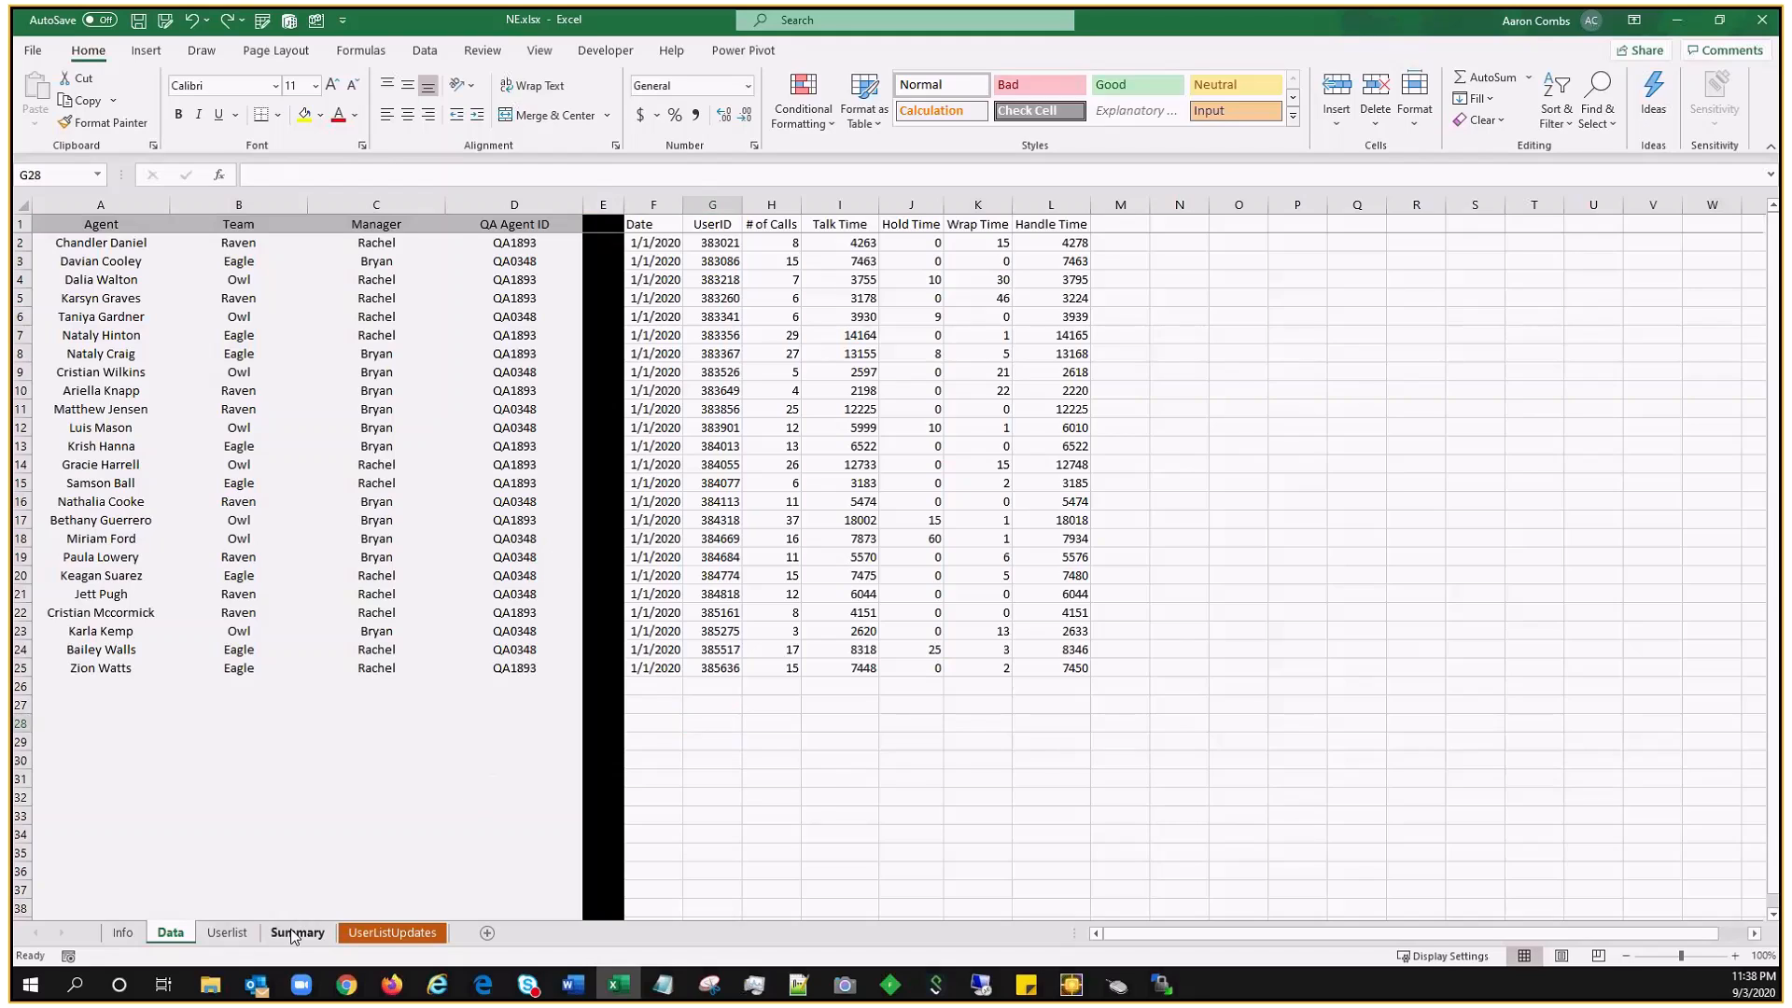
Step: Insert a PivotTable at cell N6 of the Summary sheet, using columns A through L of the Data sheet as its source
{"action": "left_click", "coordinate": [298, 932]}
{"action": "left_click", "coordinate": [1081, 446]}
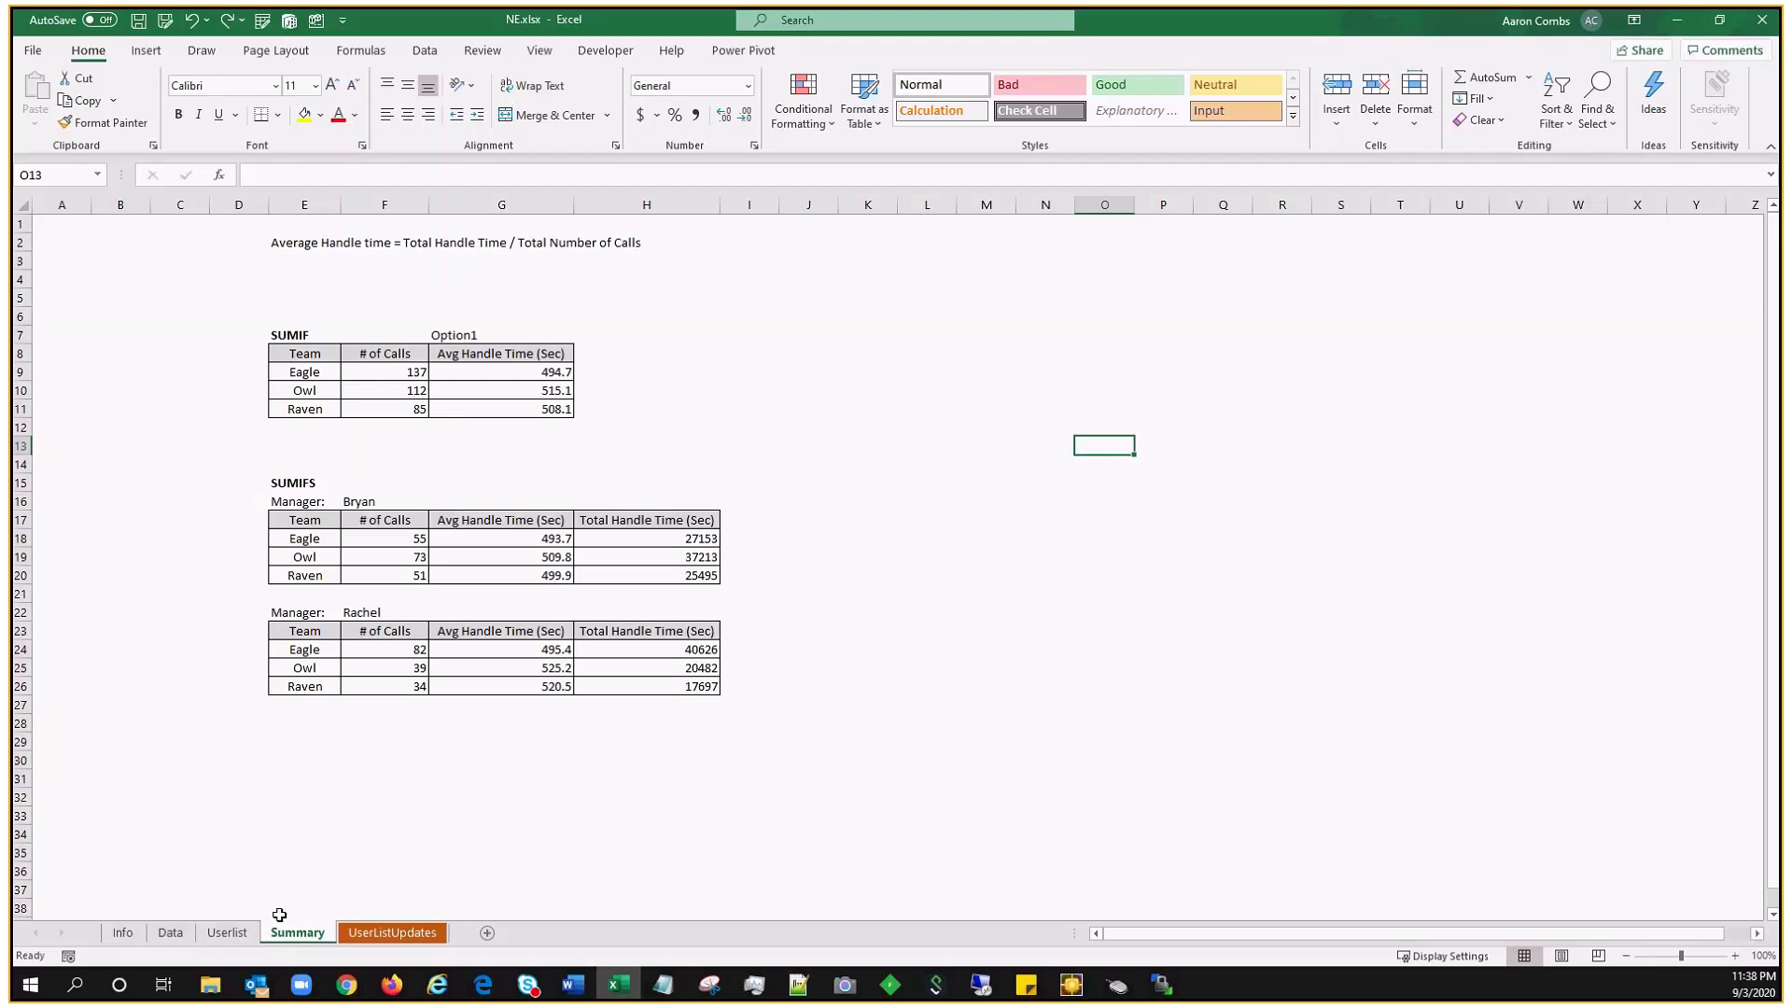
{"action": "left_click", "coordinate": [1053, 319]}
{"action": "left_click", "coordinate": [145, 50]}
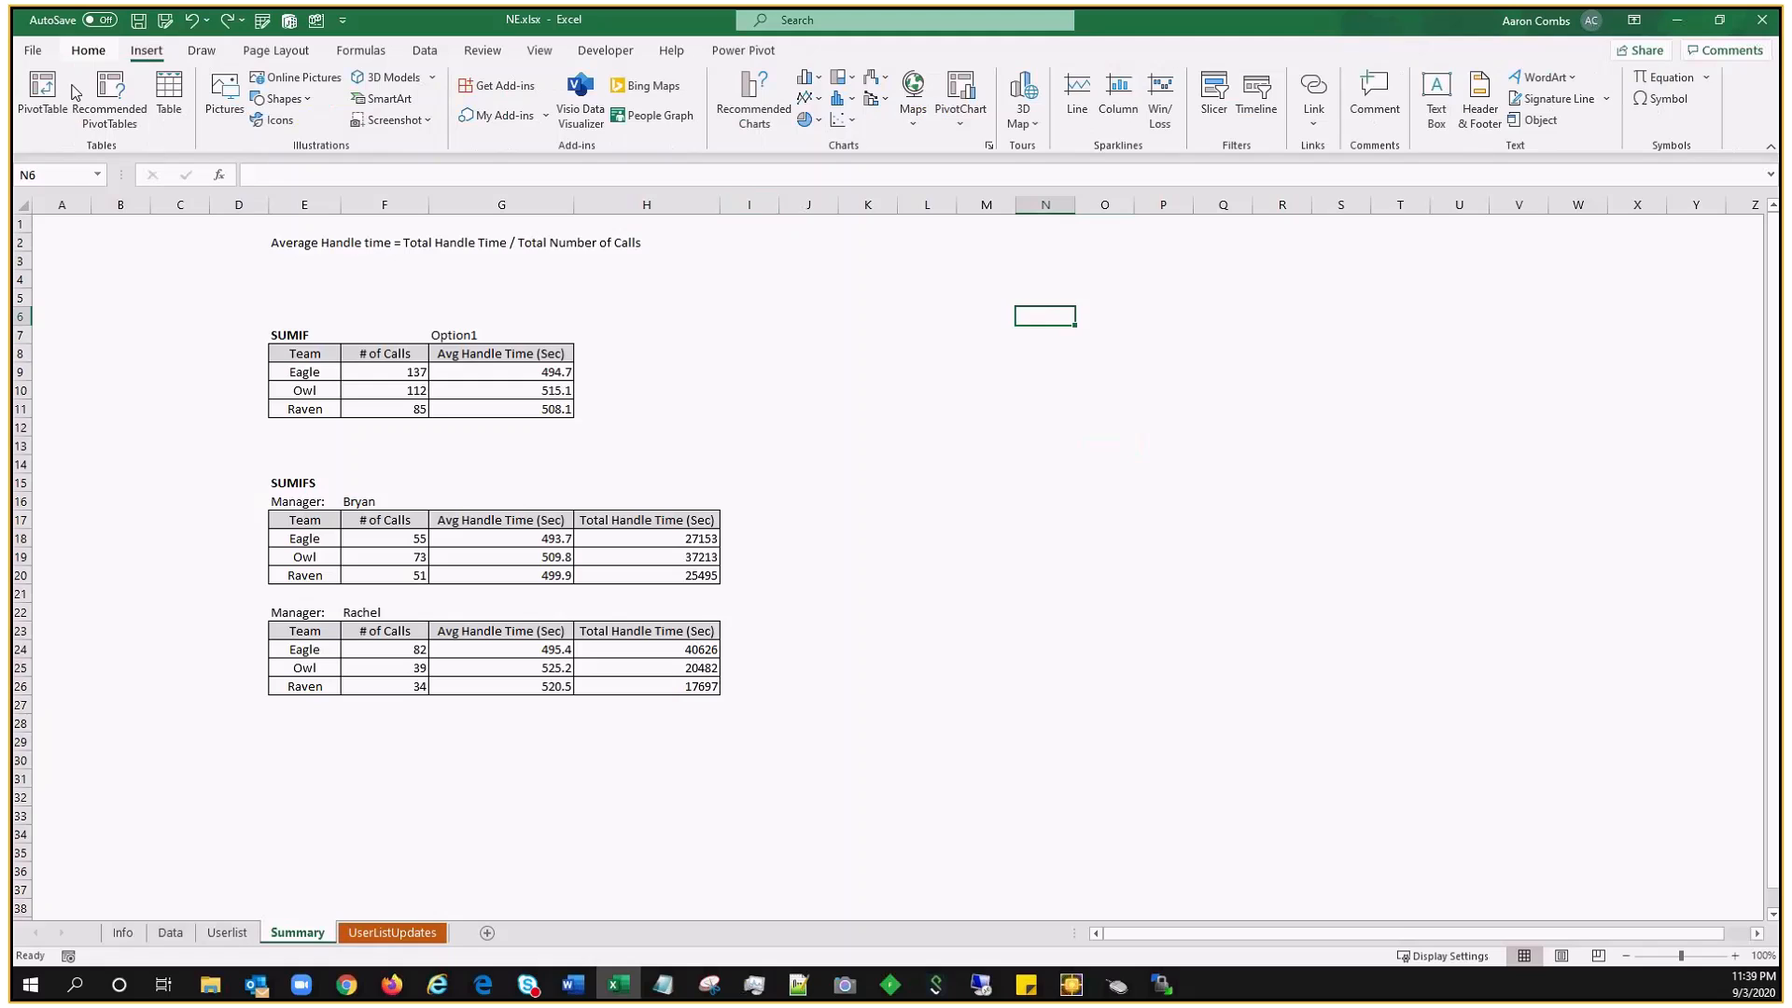
{"action": "left_click", "coordinate": [41, 93]}
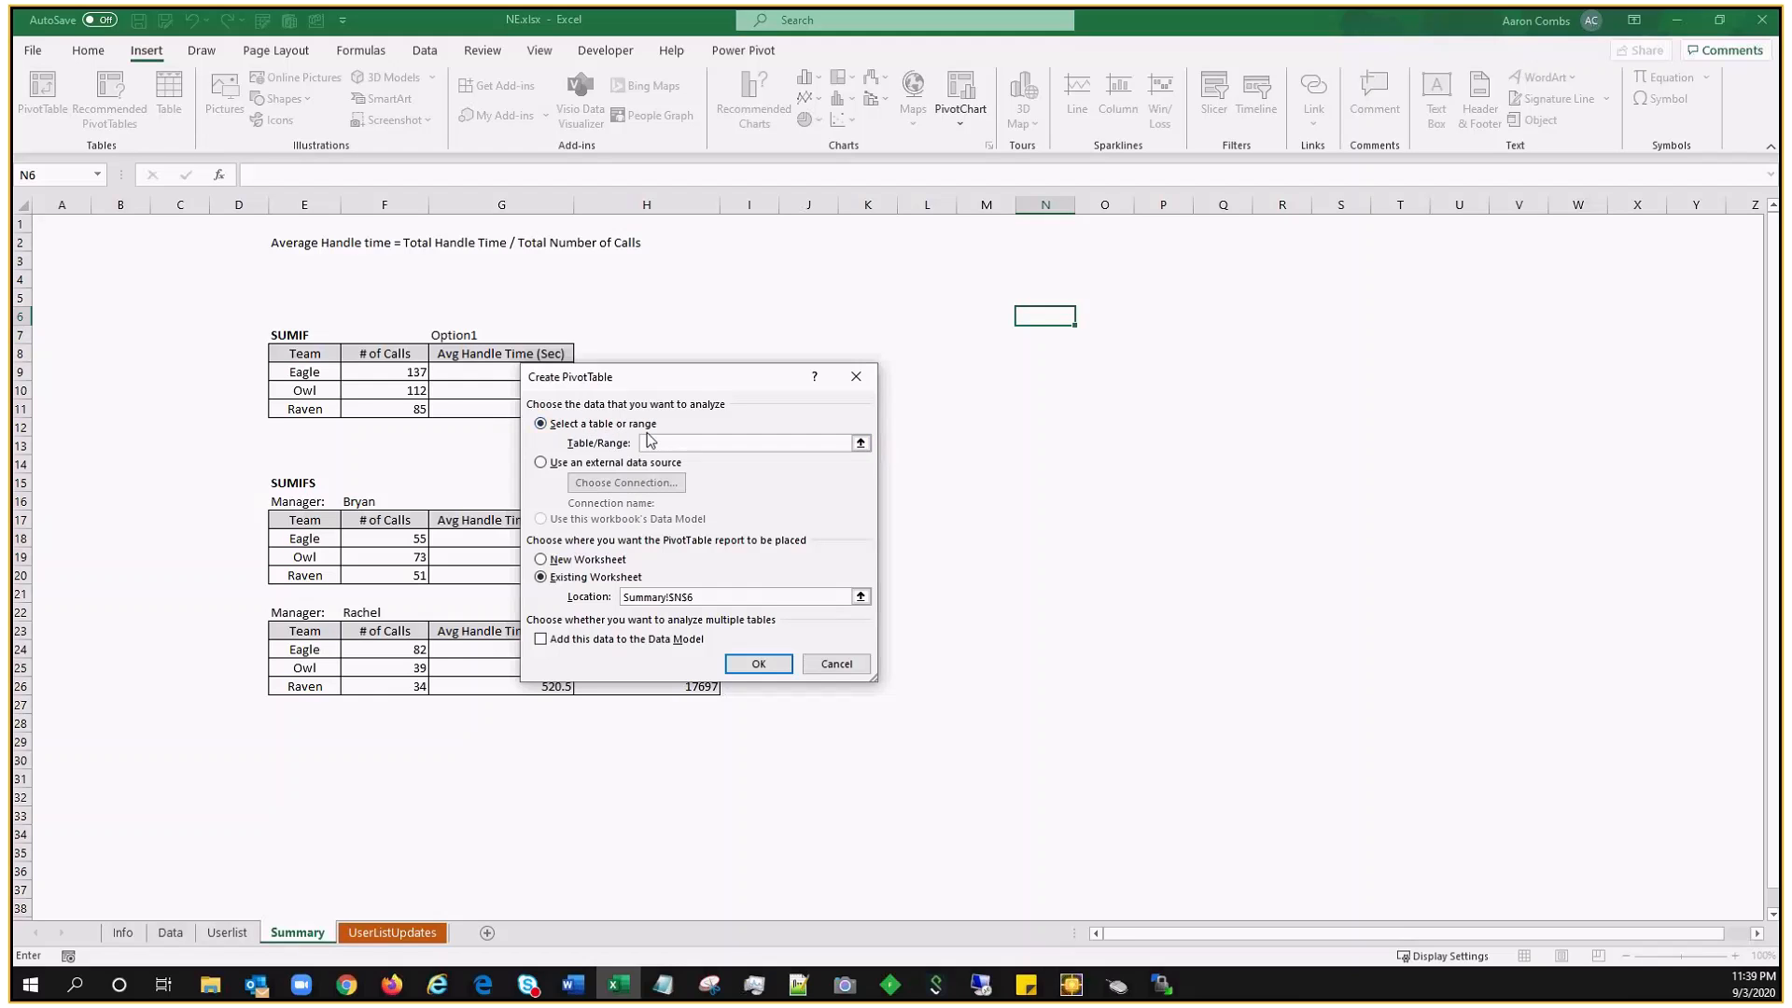
{"action": "left_click", "coordinate": [174, 935]}
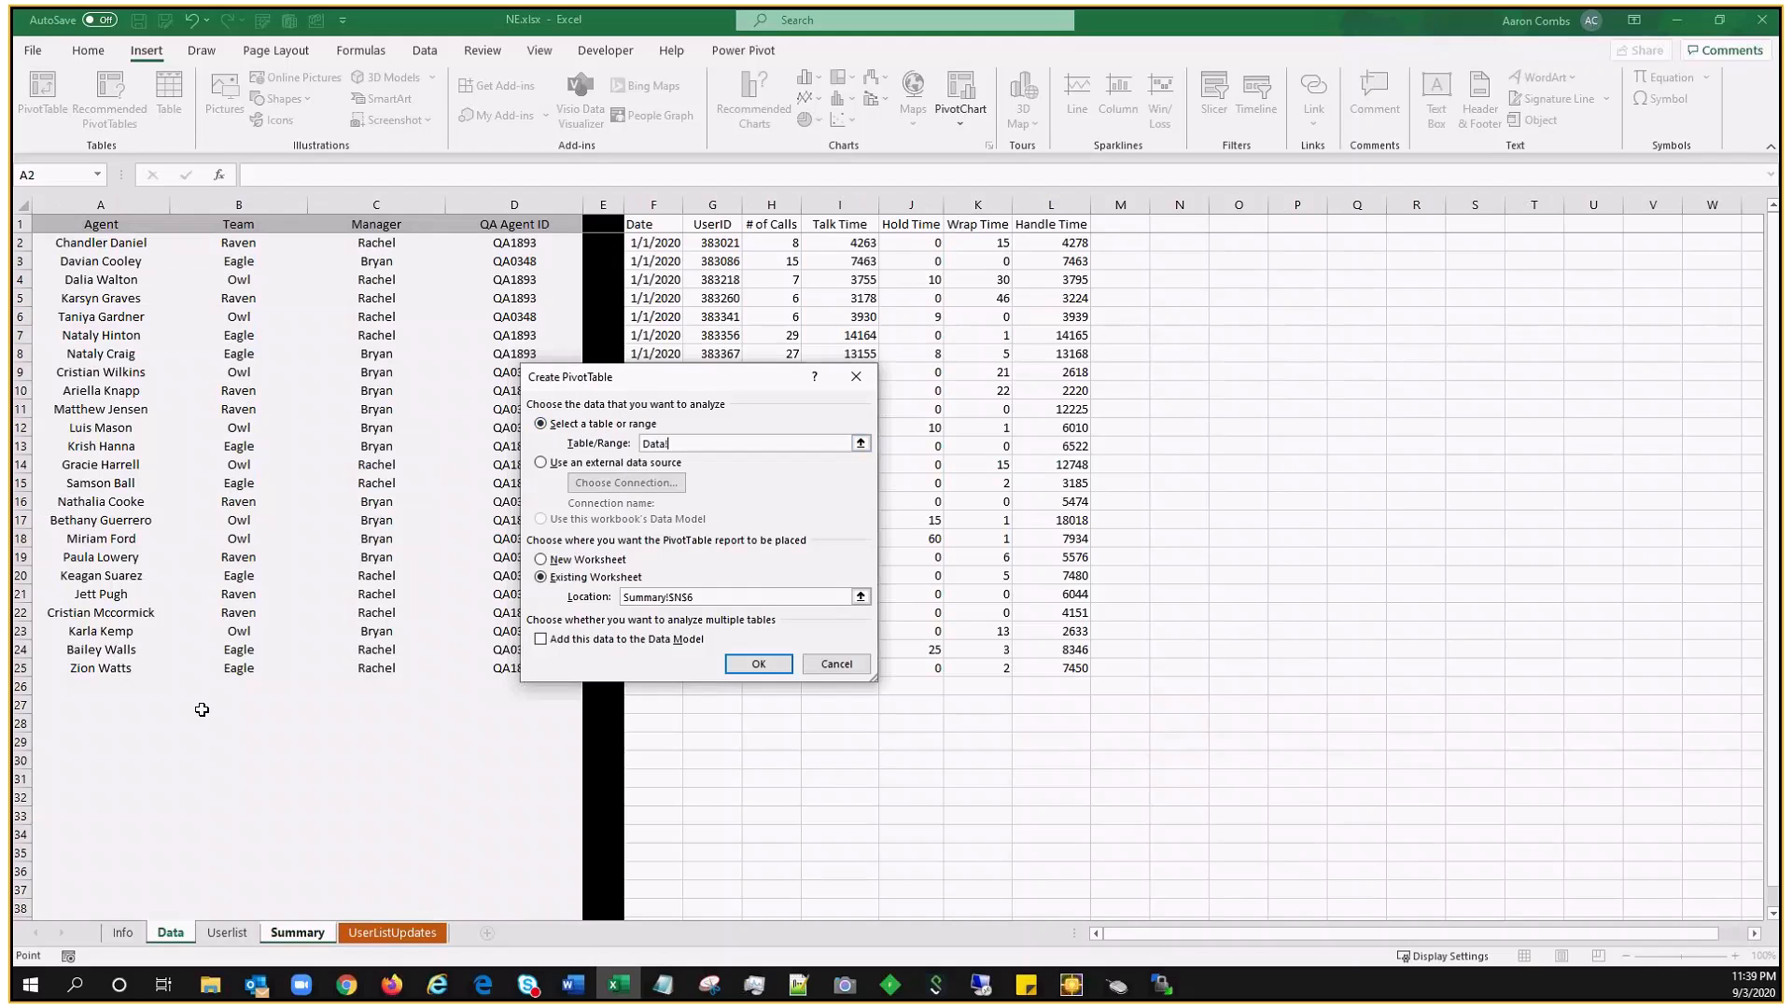
{"action": "left_click_drag", "start_coordinate": [101, 204], "coordinate": [1053, 218]}
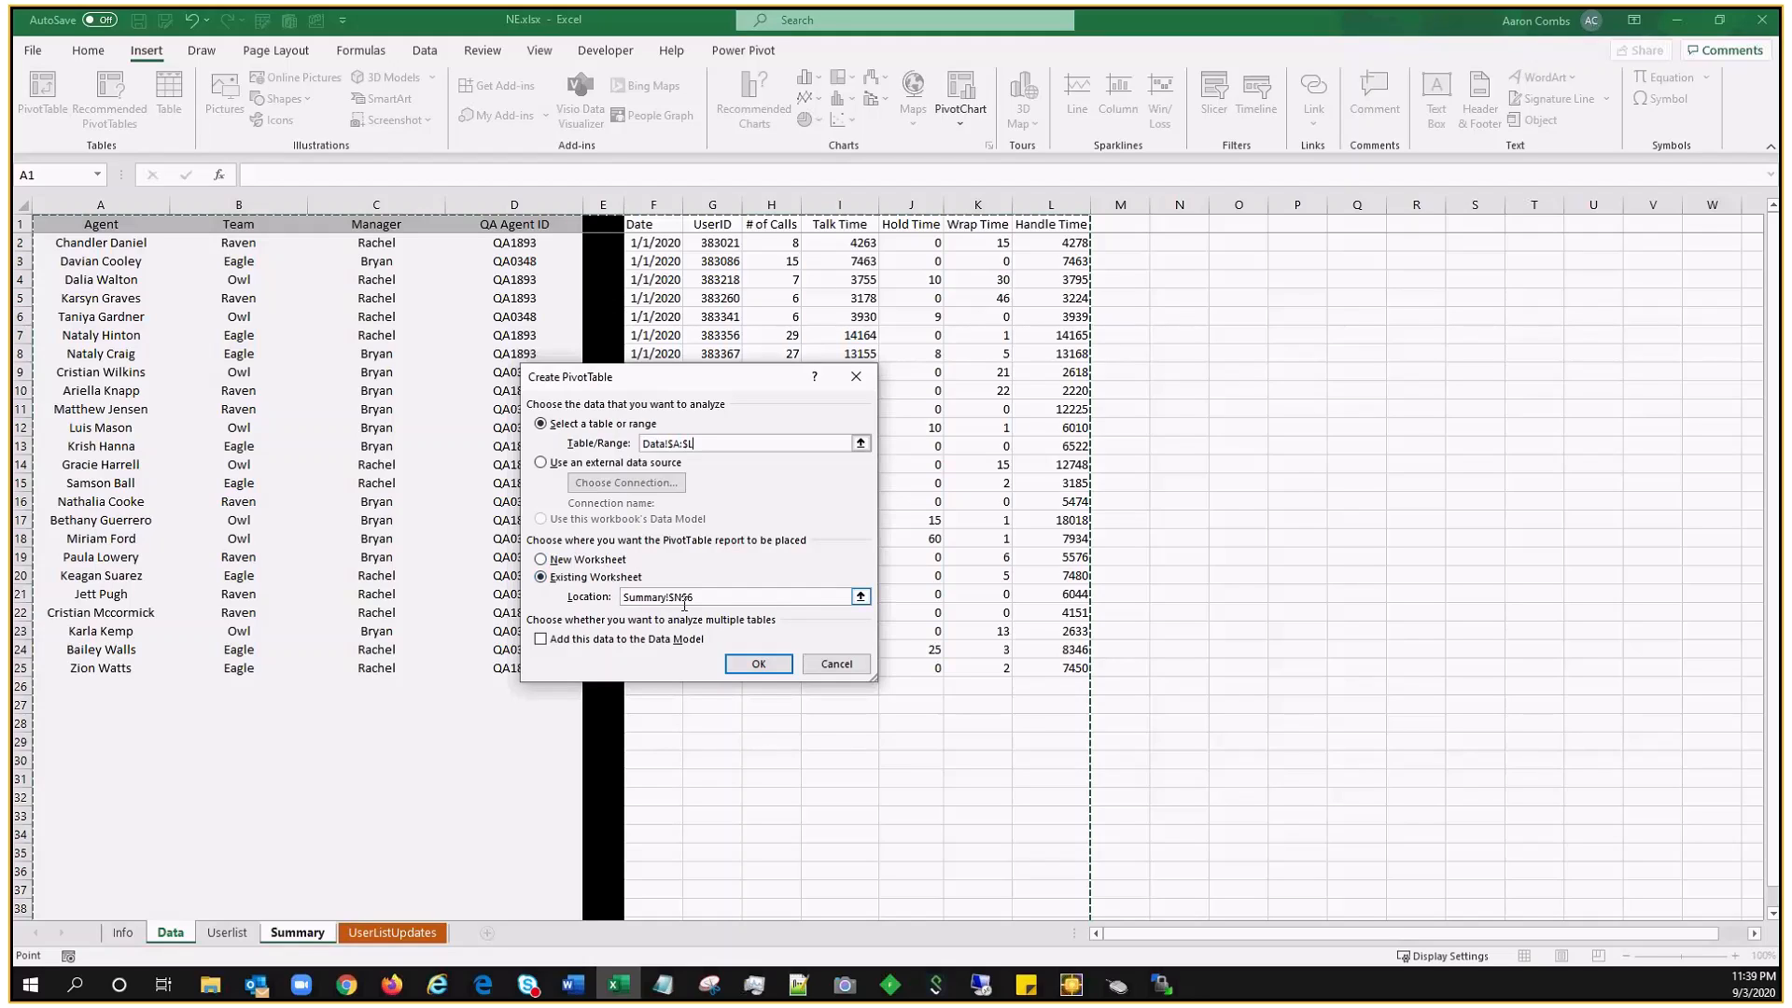
{"action": "left_click", "coordinate": [753, 664]}
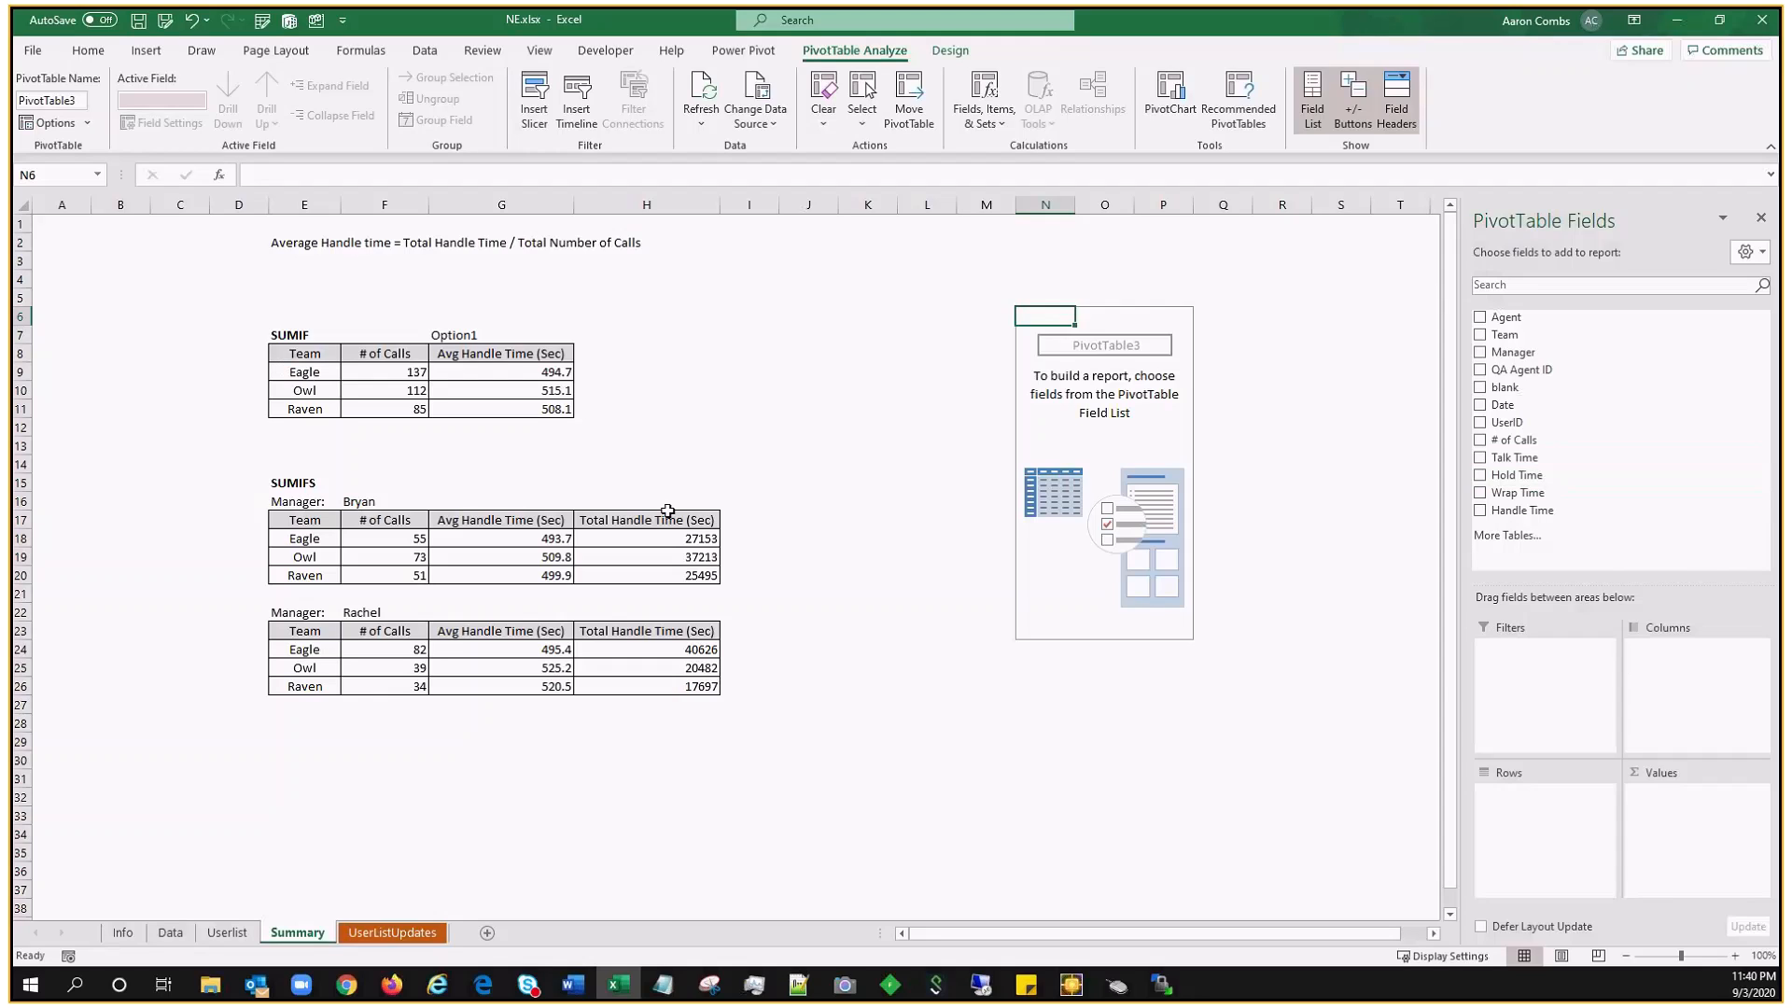
Step: Place Team in the pivot table's rows and # of Calls in its values, summarized by Sum
{"action": "left_click_drag", "start_coordinate": [1504, 334], "coordinate": [1523, 806]}
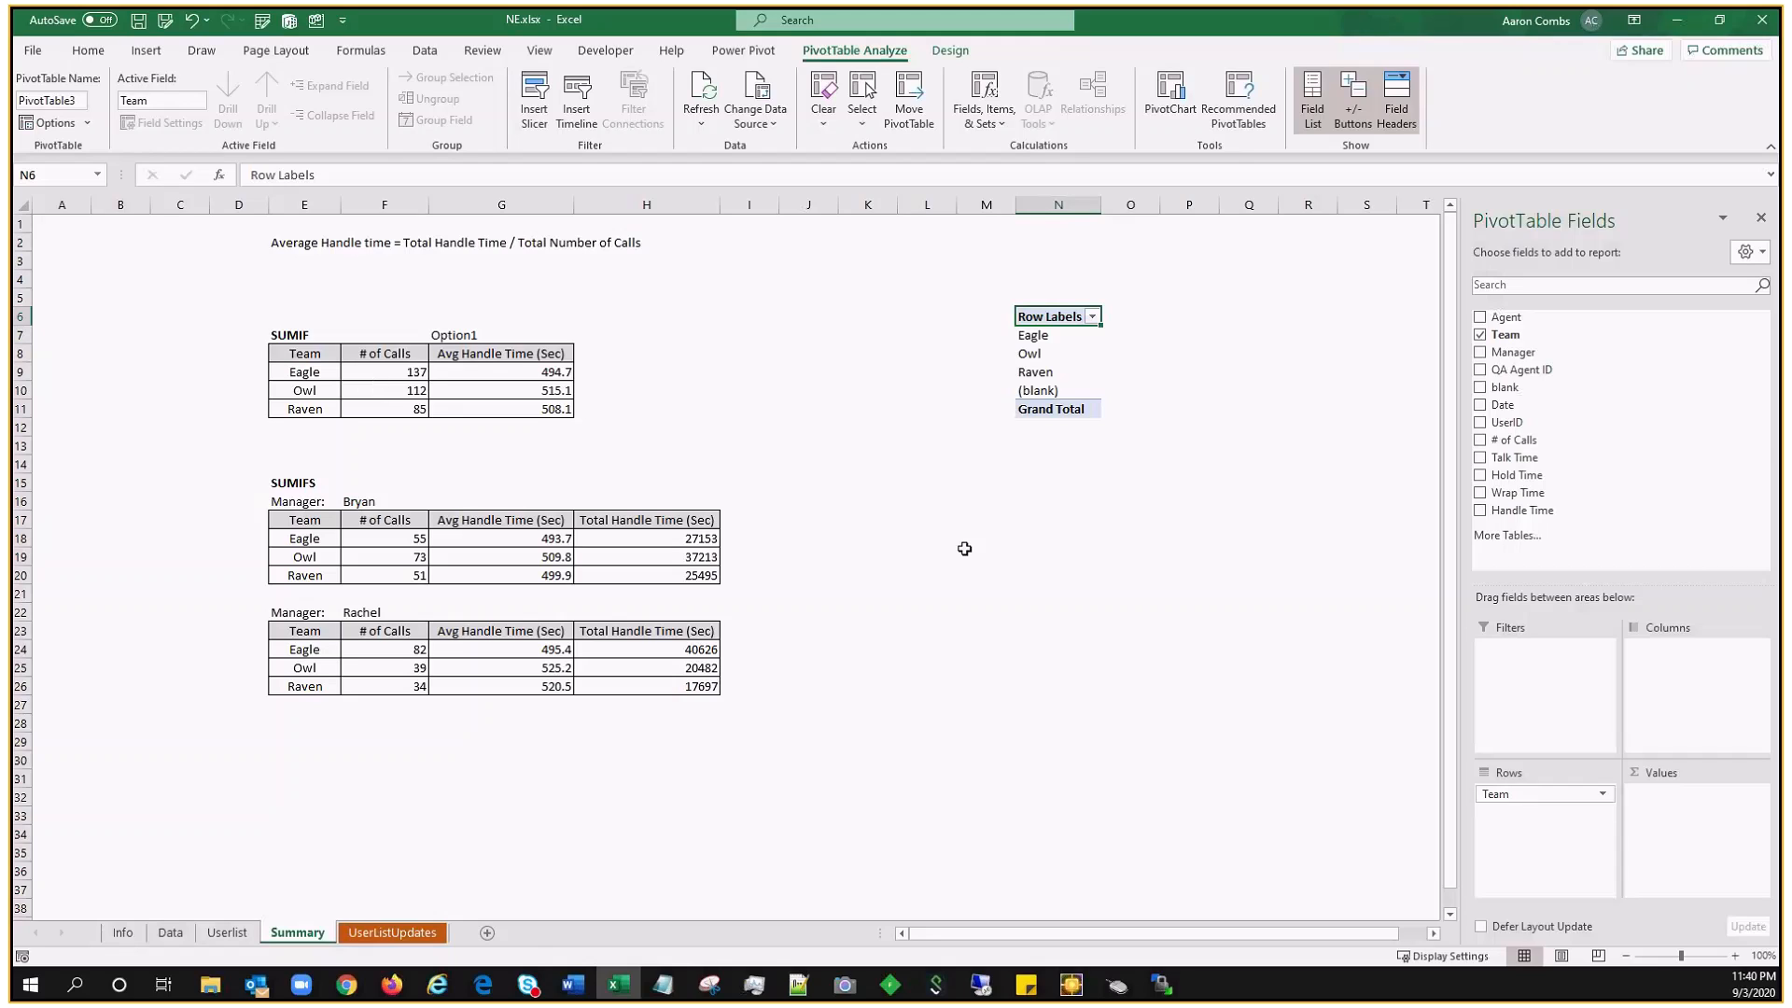
{"action": "left_click_drag", "start_coordinate": [1512, 440], "coordinate": [1704, 825]}
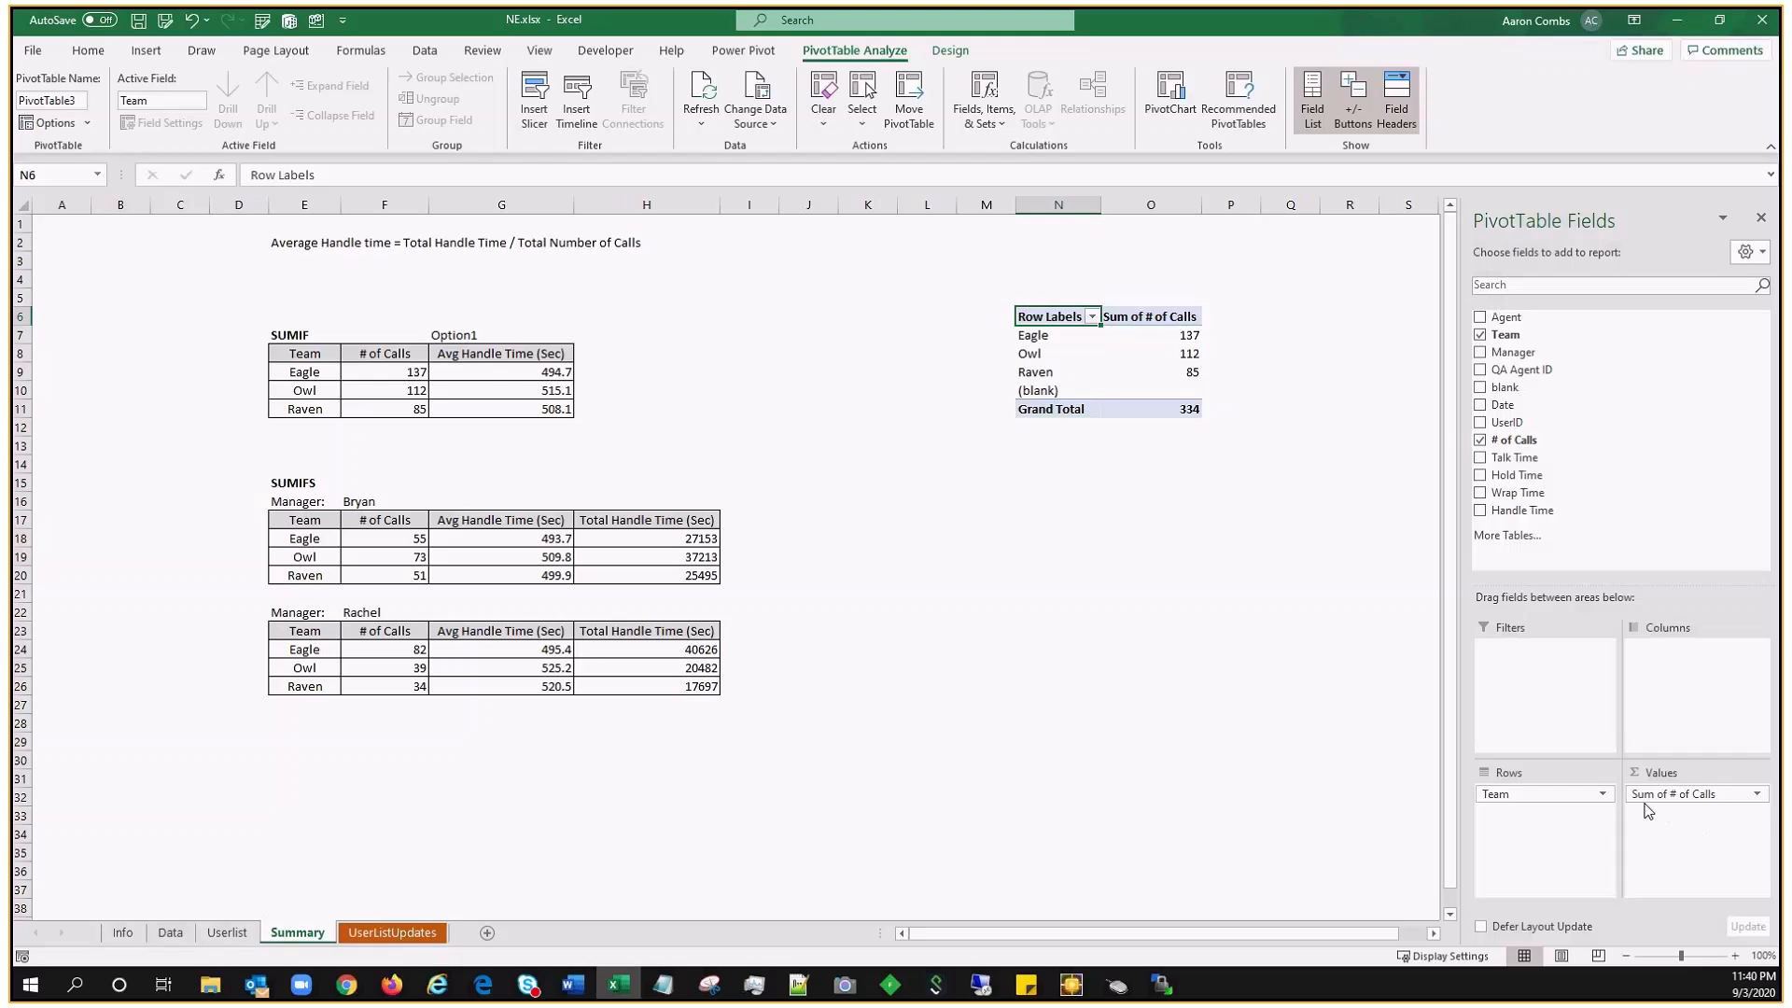
{"action": "left_click", "coordinate": [1739, 795]}
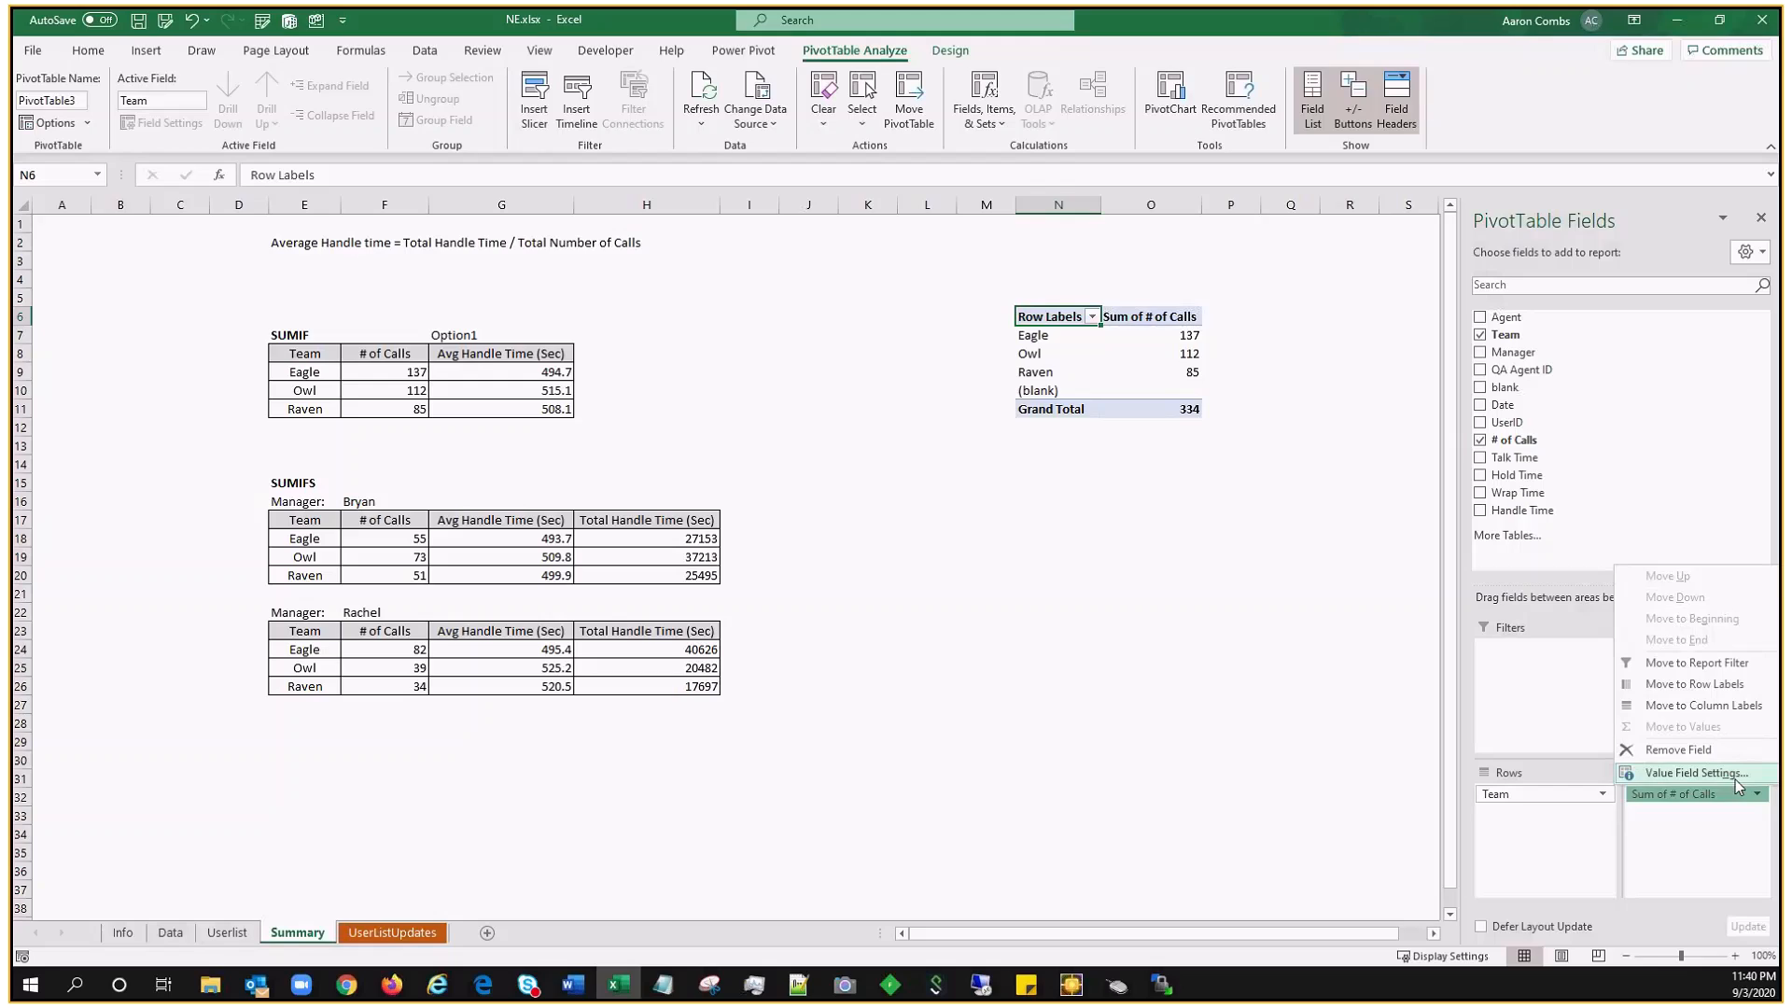
{"action": "left_click", "coordinate": [1736, 781]}
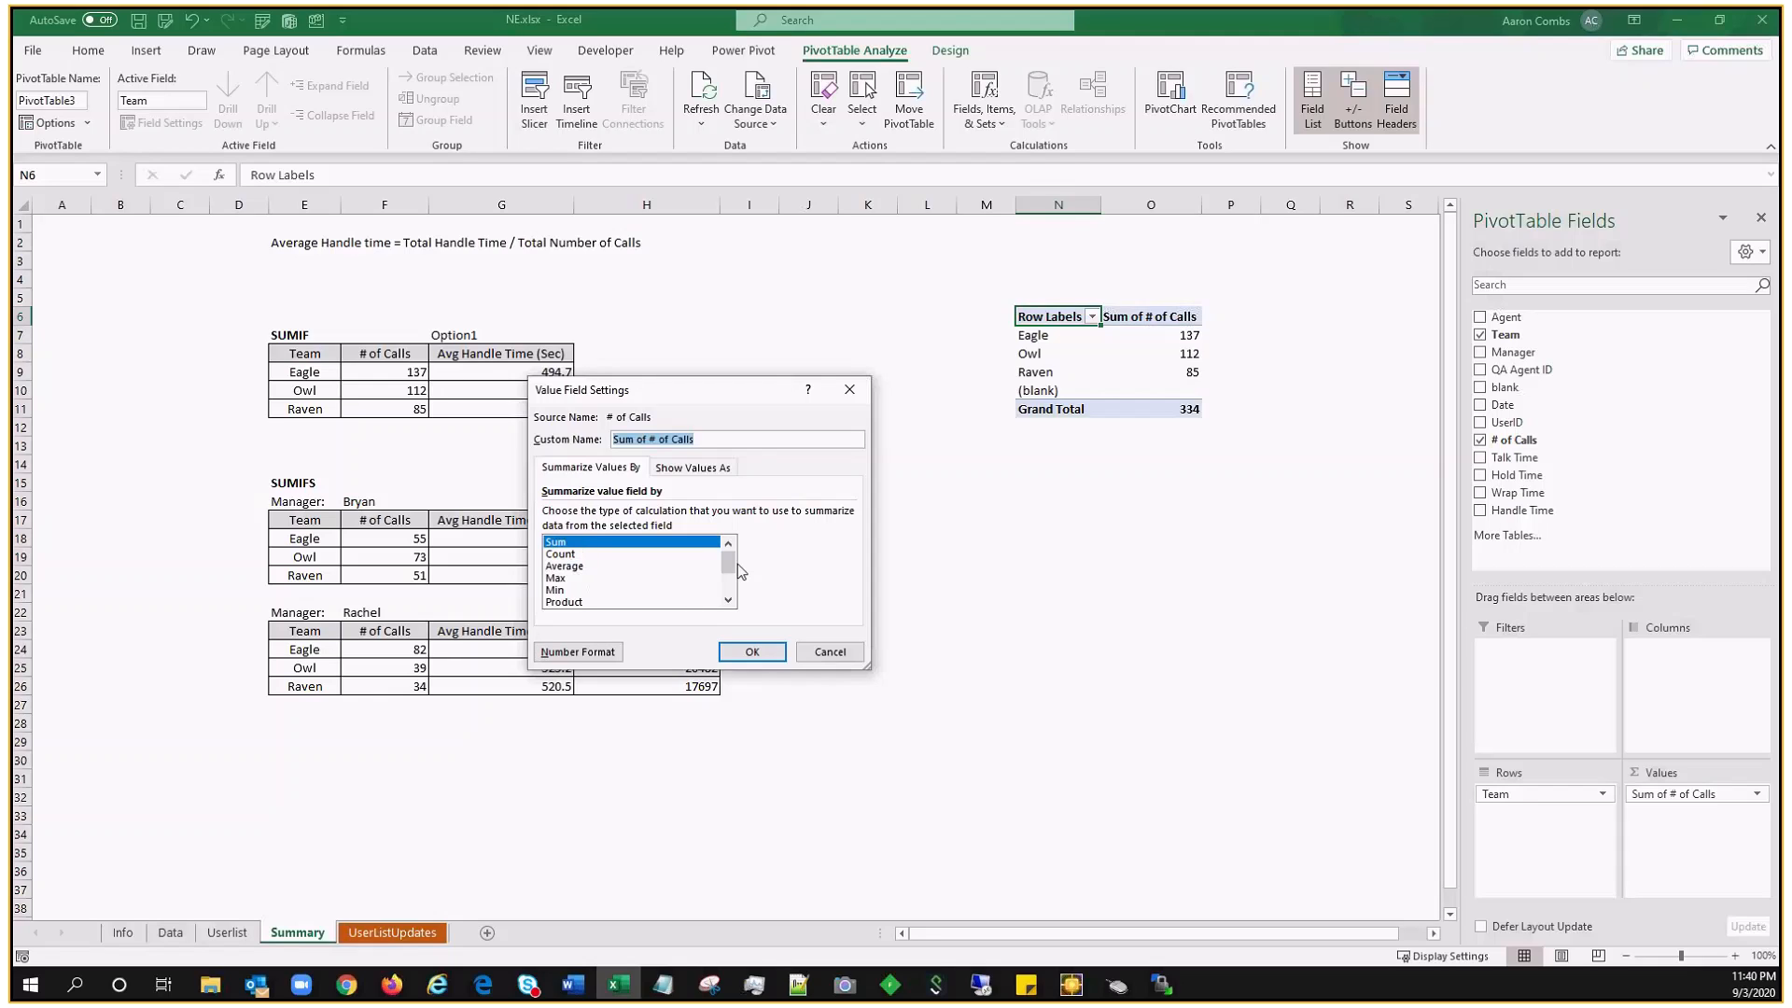
{"action": "scroll", "coordinate": [742, 571], "scroll_direction": "down", "scroll_amount": 2}
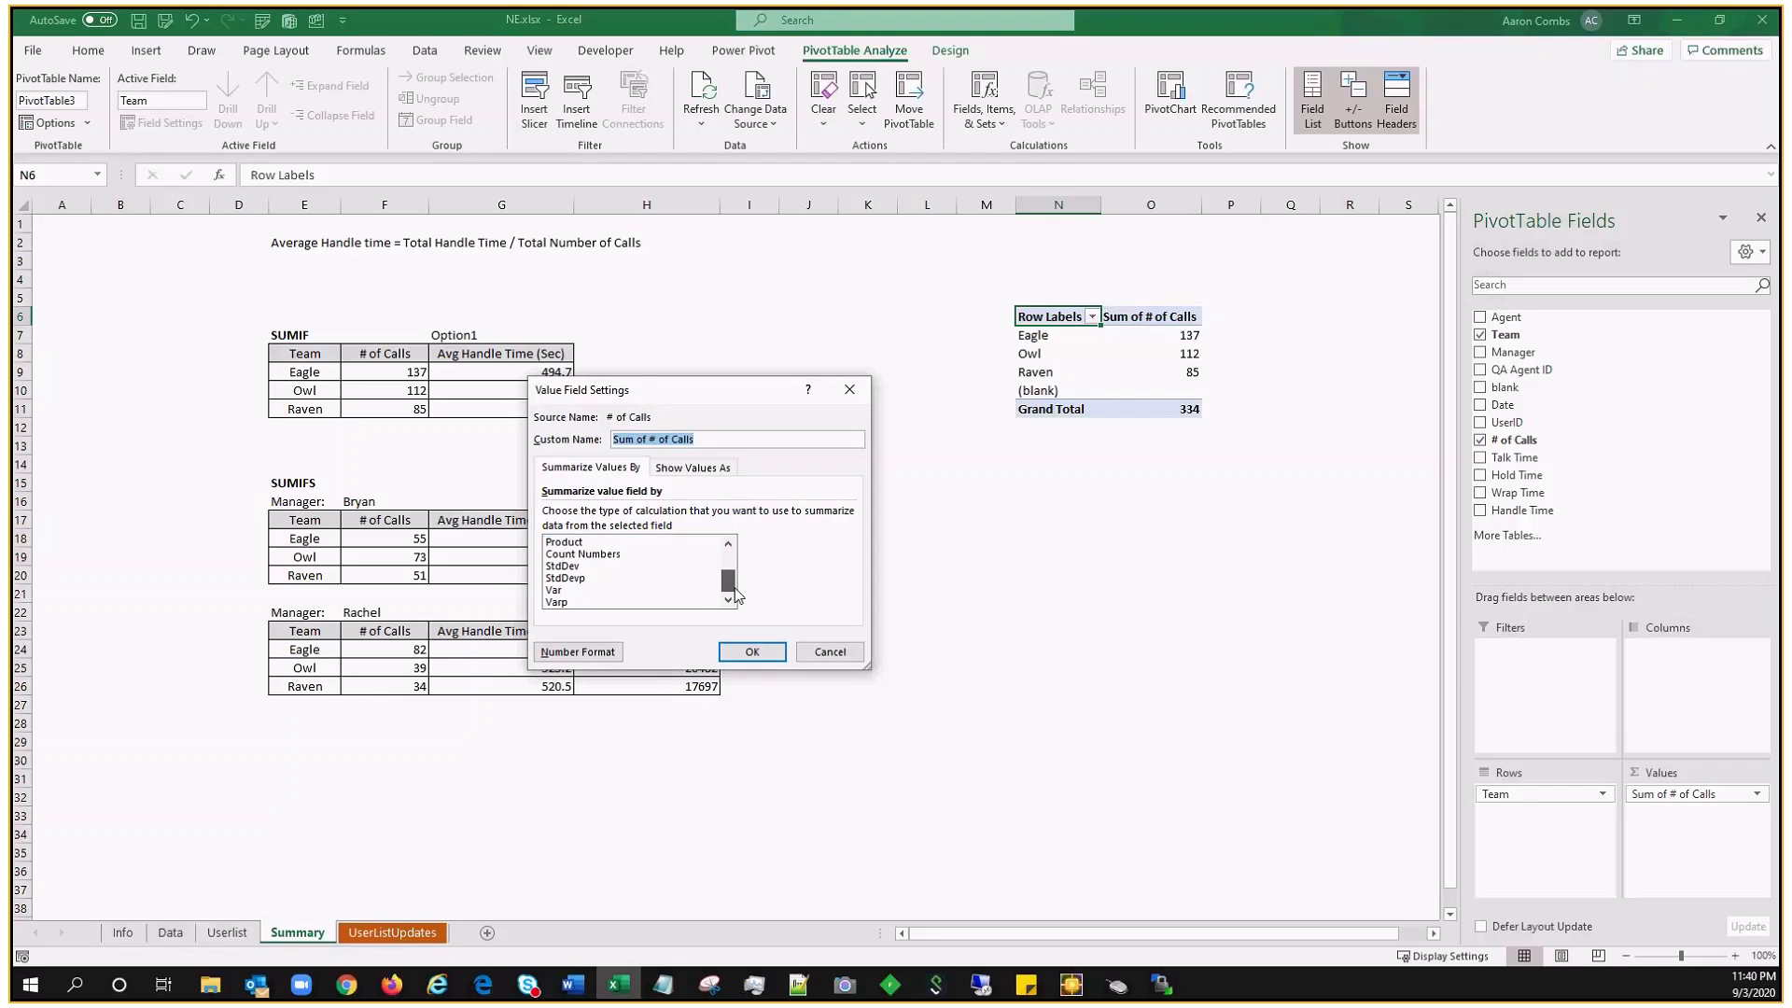
{"action": "scroll", "coordinate": [735, 578], "scroll_direction": "up", "scroll_amount": 2}
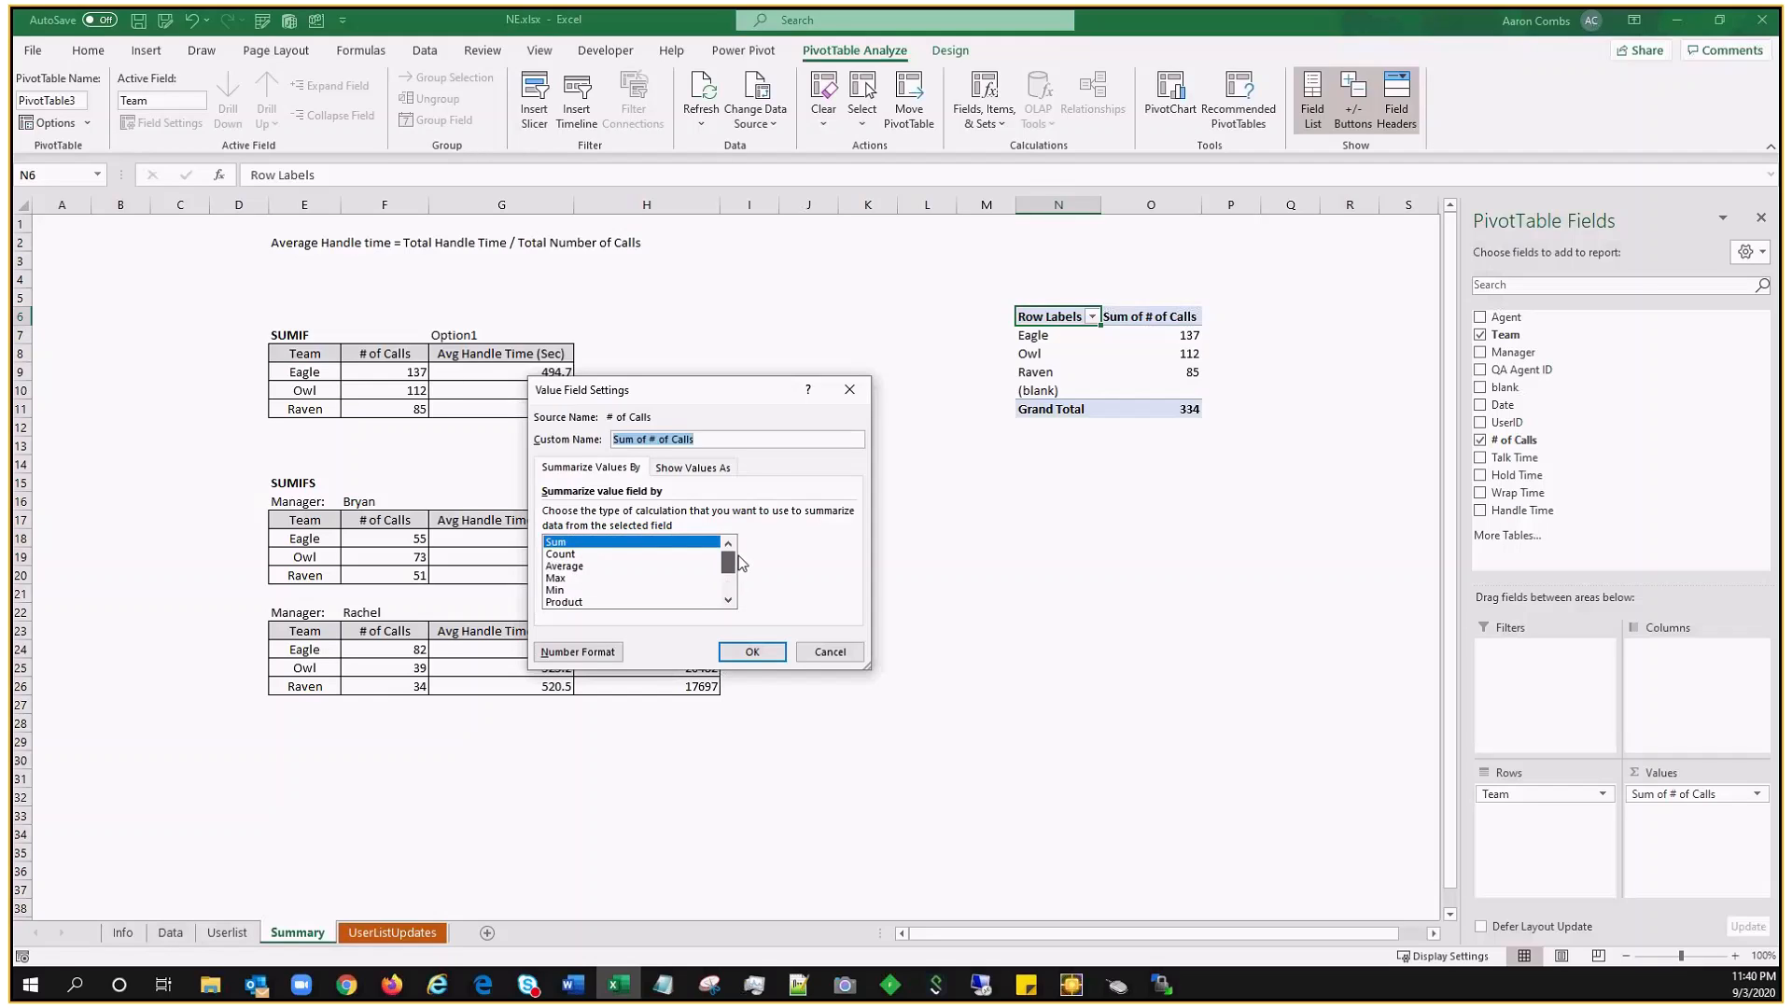
{"action": "left_click", "coordinate": [760, 652]}
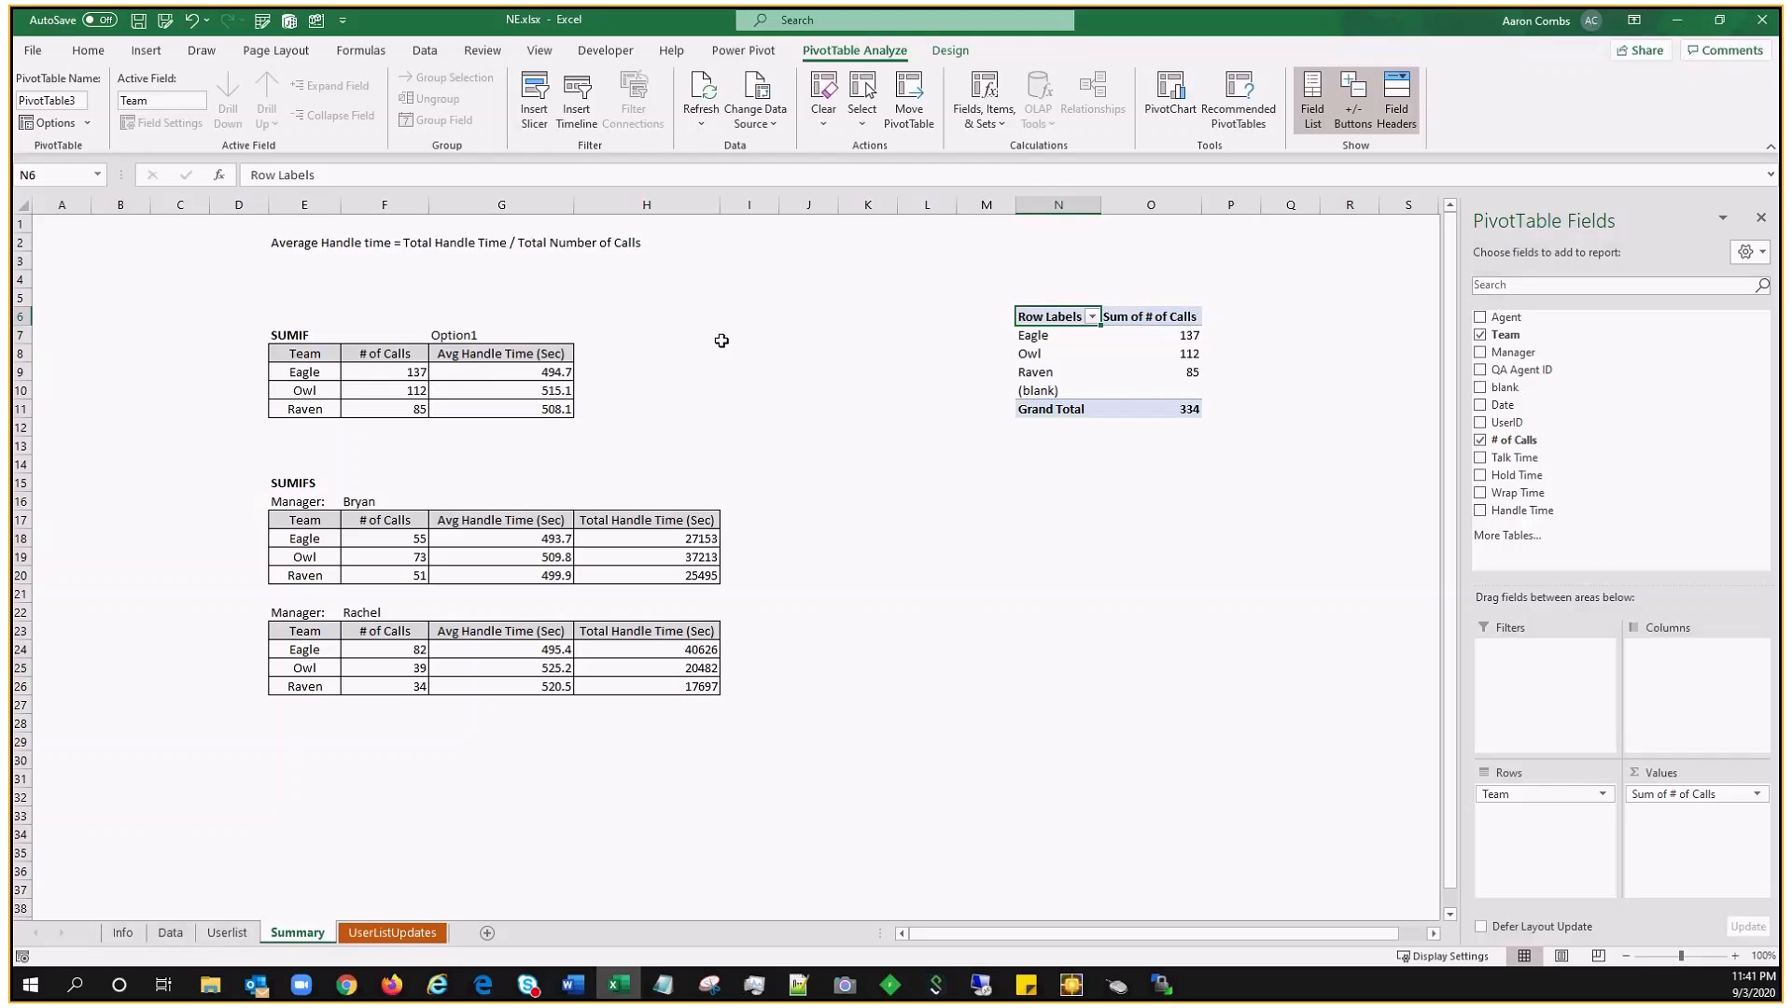
Step: Insert a calculated field named AHT into the pivot table, with Handle Time divided by # of Calls as its formula
{"action": "left_click", "coordinate": [989, 115]}
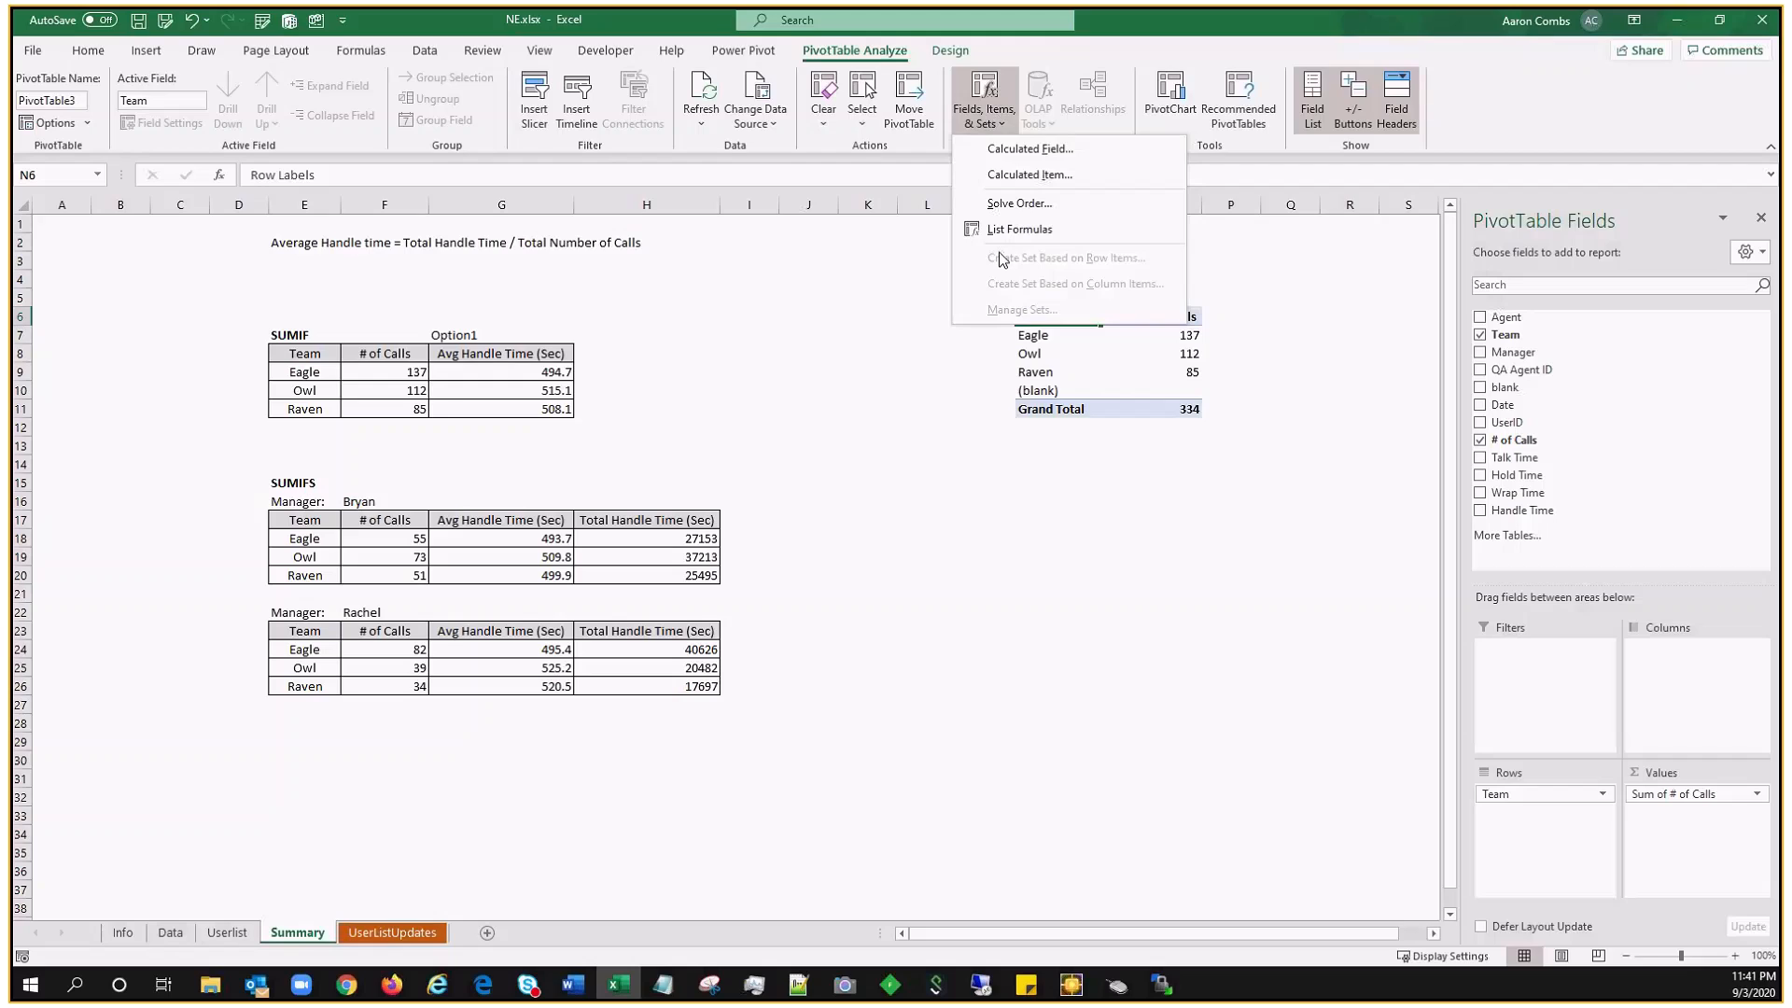
{"action": "left_click", "coordinate": [1026, 149]}
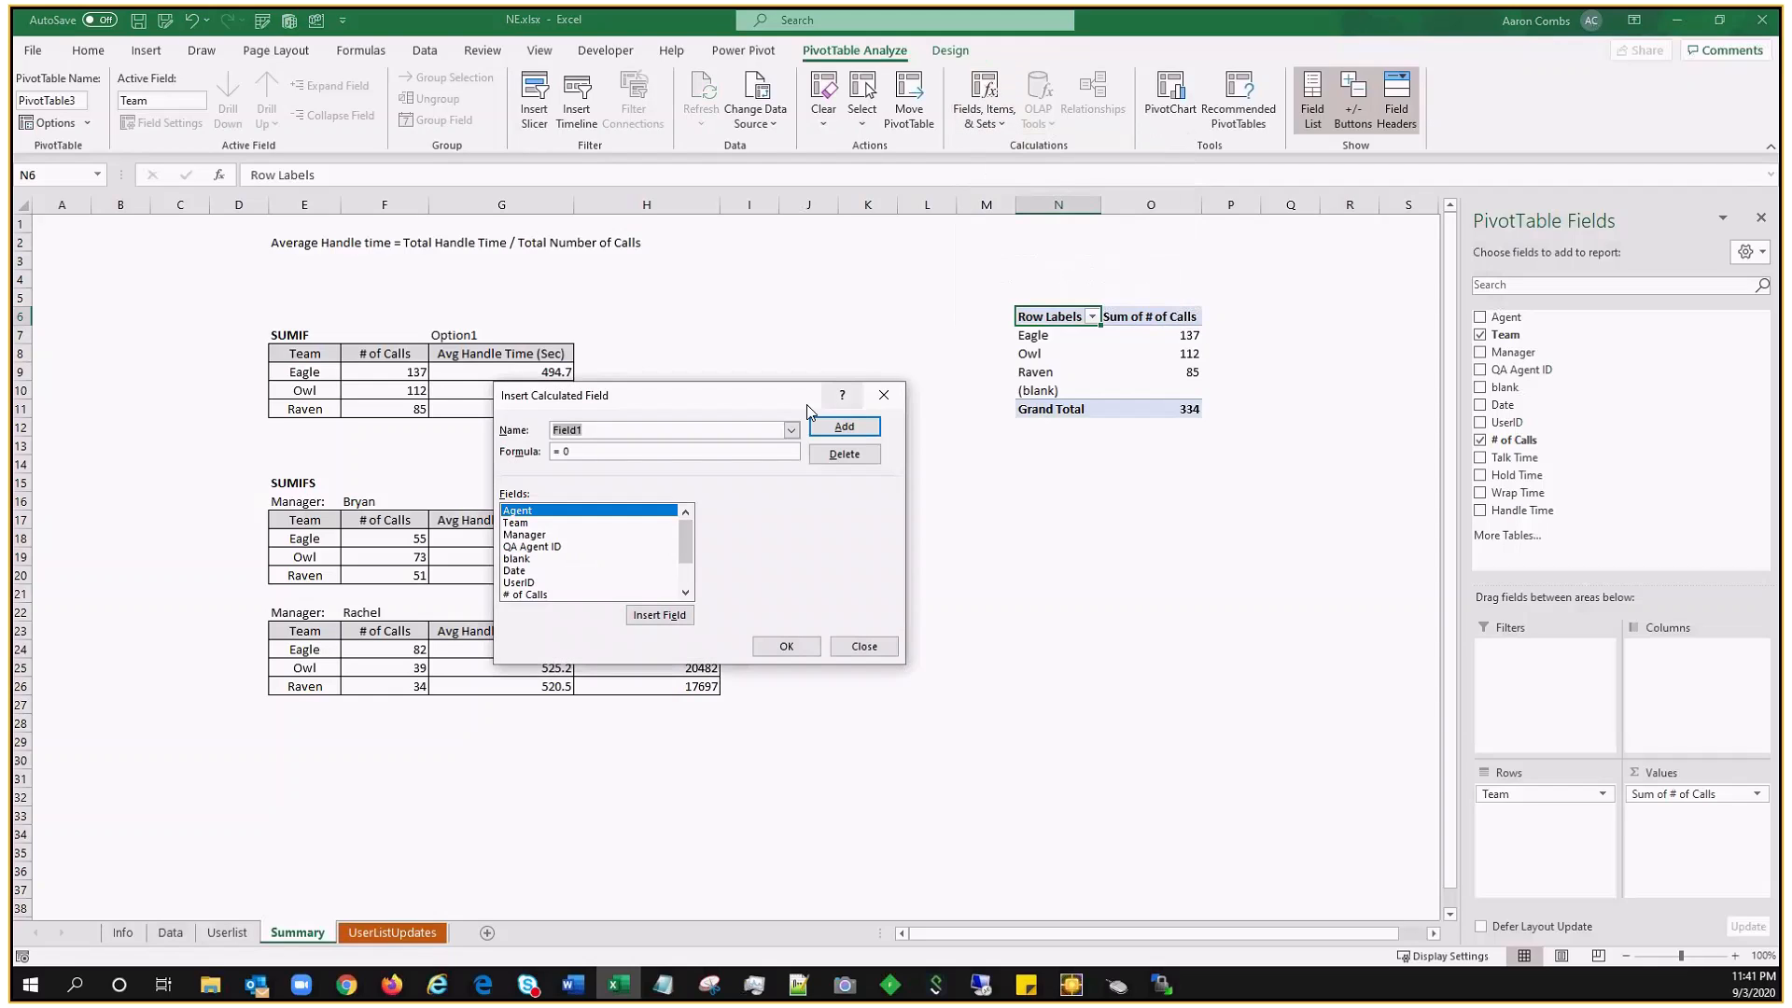
{"action": "left_click_drag", "start_coordinate": [806, 405], "coordinate": [1098, 463]}
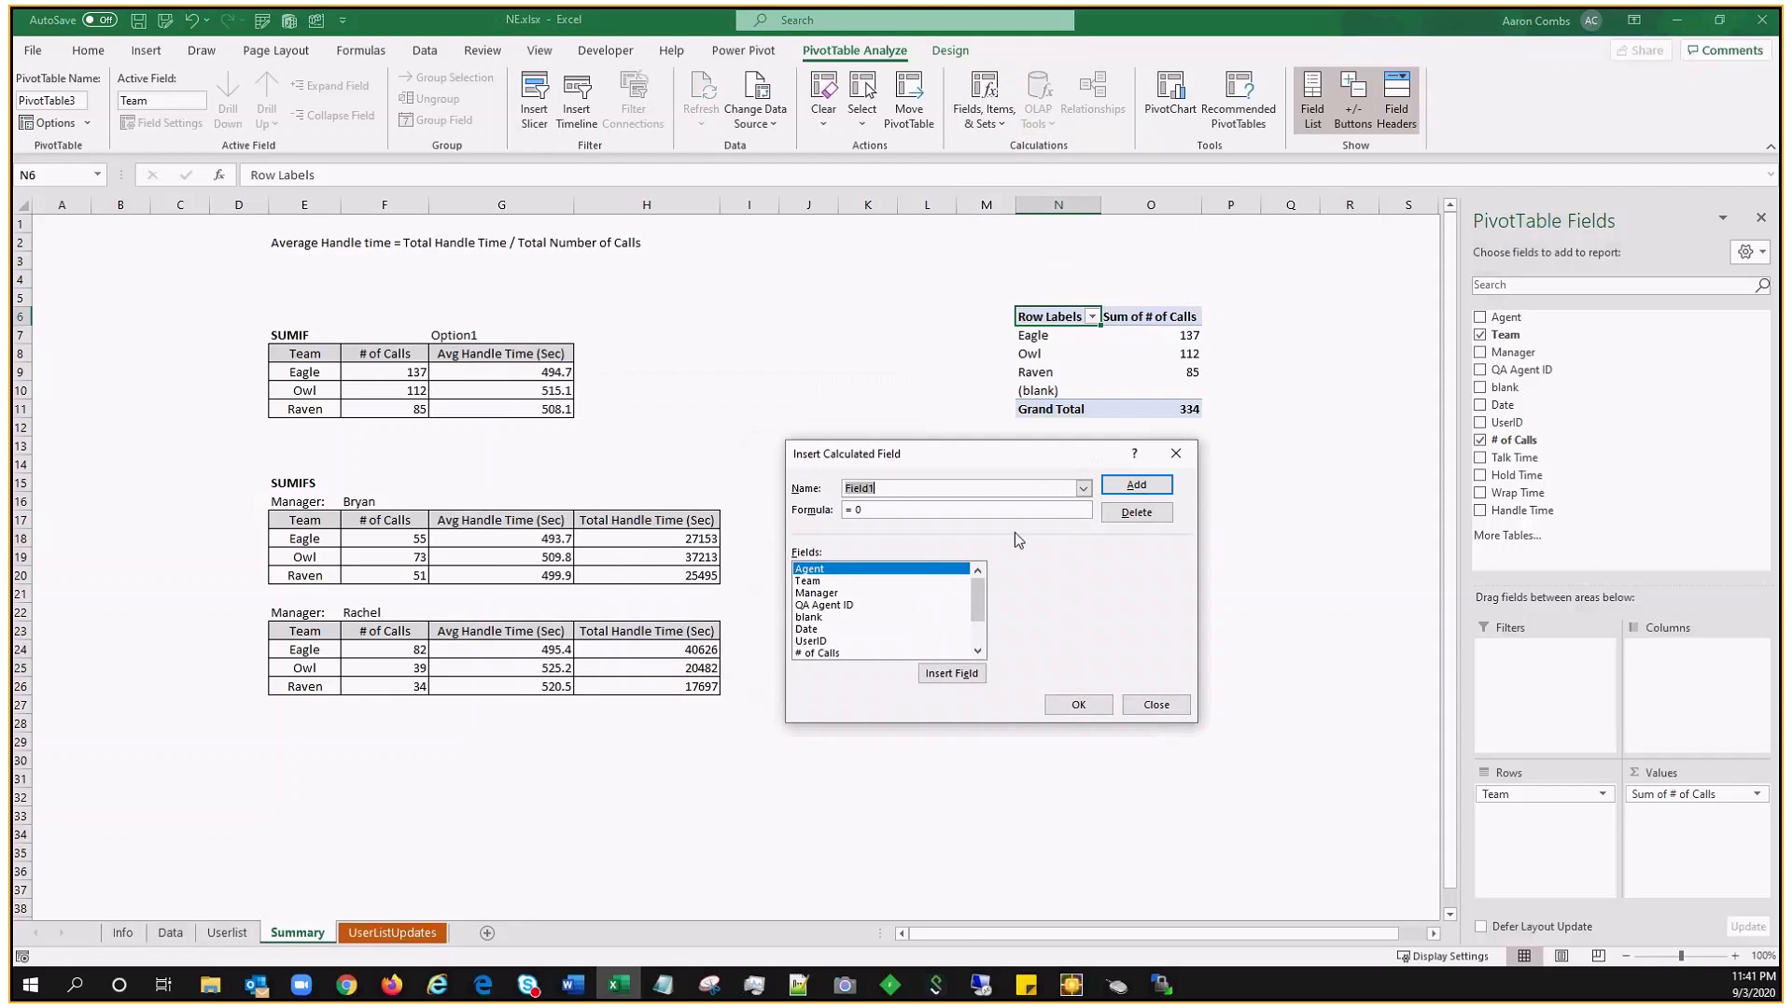
{"action": "type", "text": "AHT"}
{"action": "left_click_drag", "start_coordinate": [979, 607], "coordinate": [979, 630]}
{"action": "double_click", "coordinate": [827, 653]}
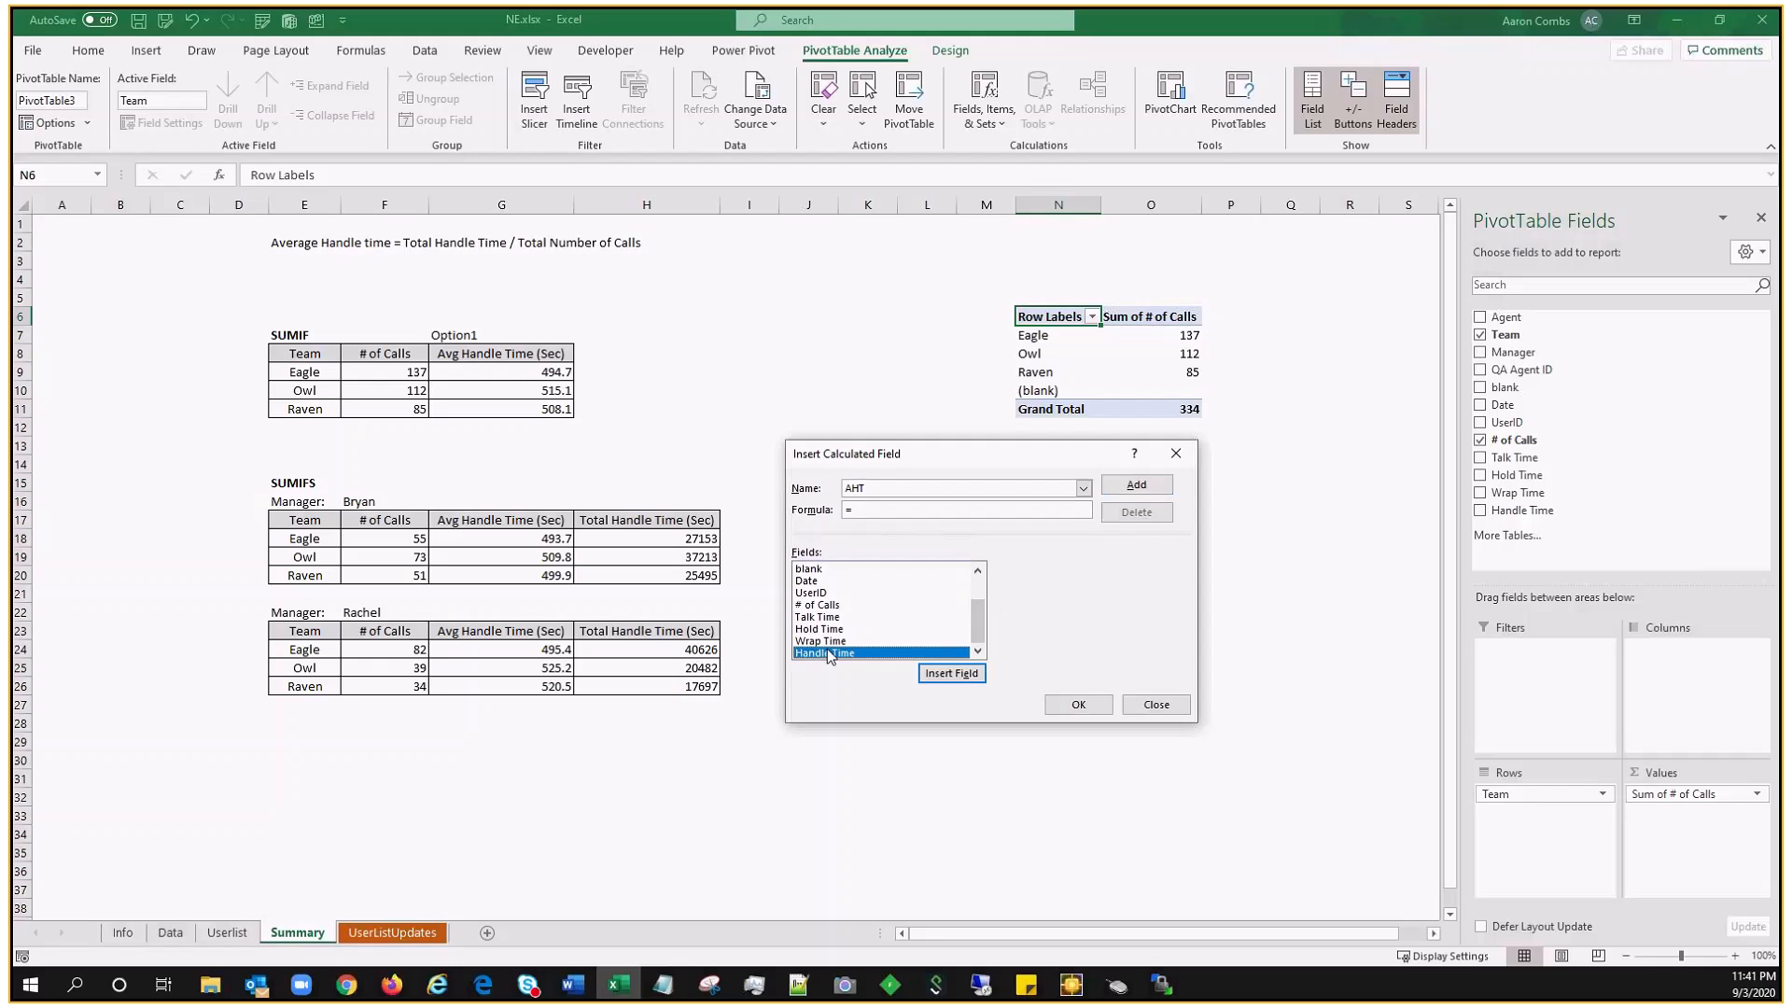
{"action": "type", "text": "/"}
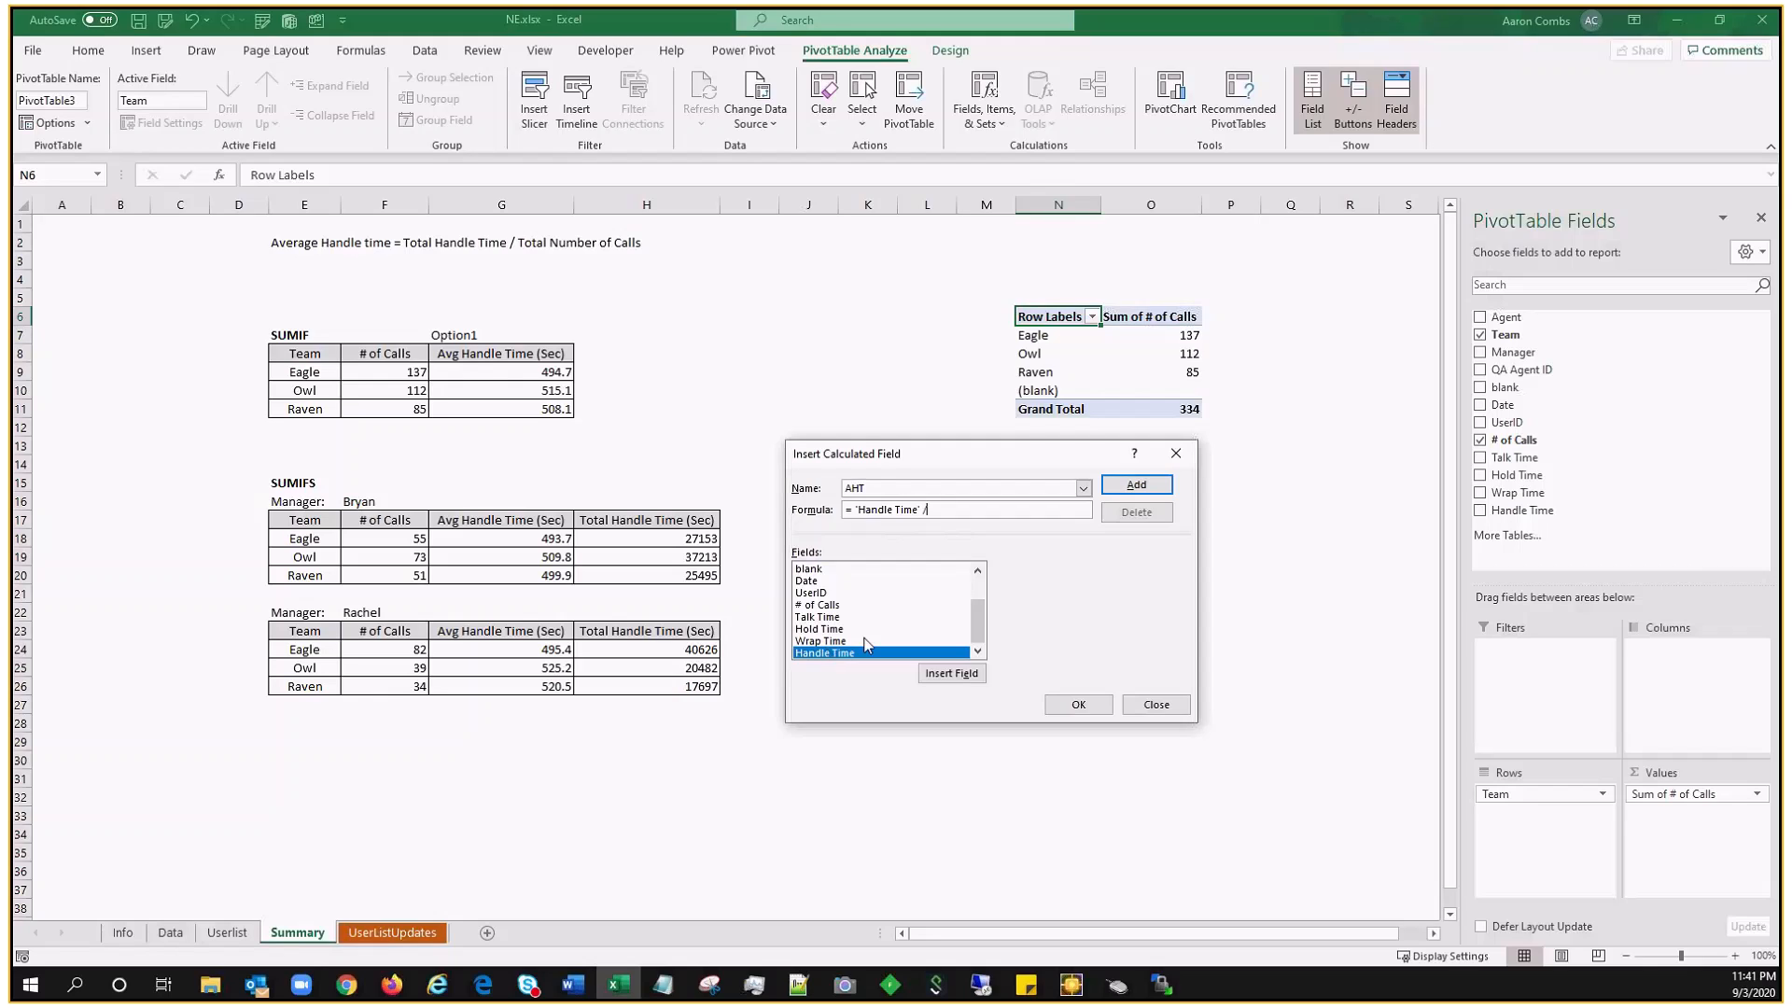
{"action": "double_click", "coordinate": [827, 605]}
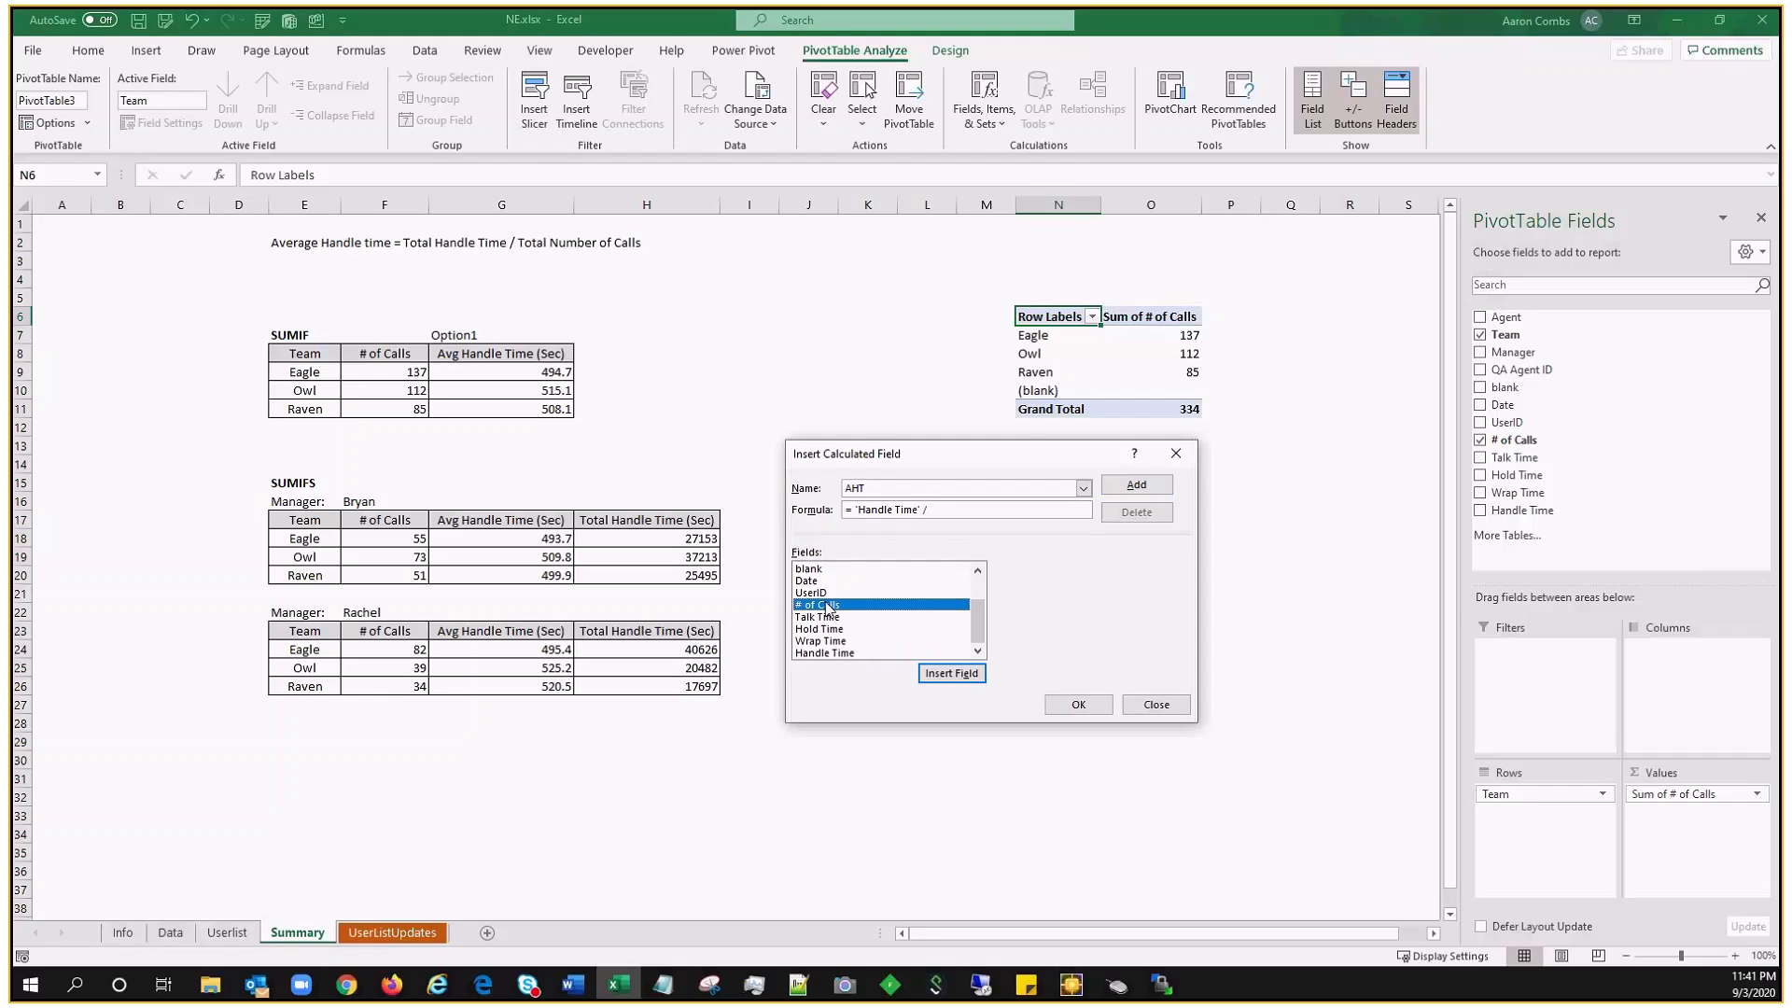
{"action": "left_click", "coordinate": [1096, 707]}
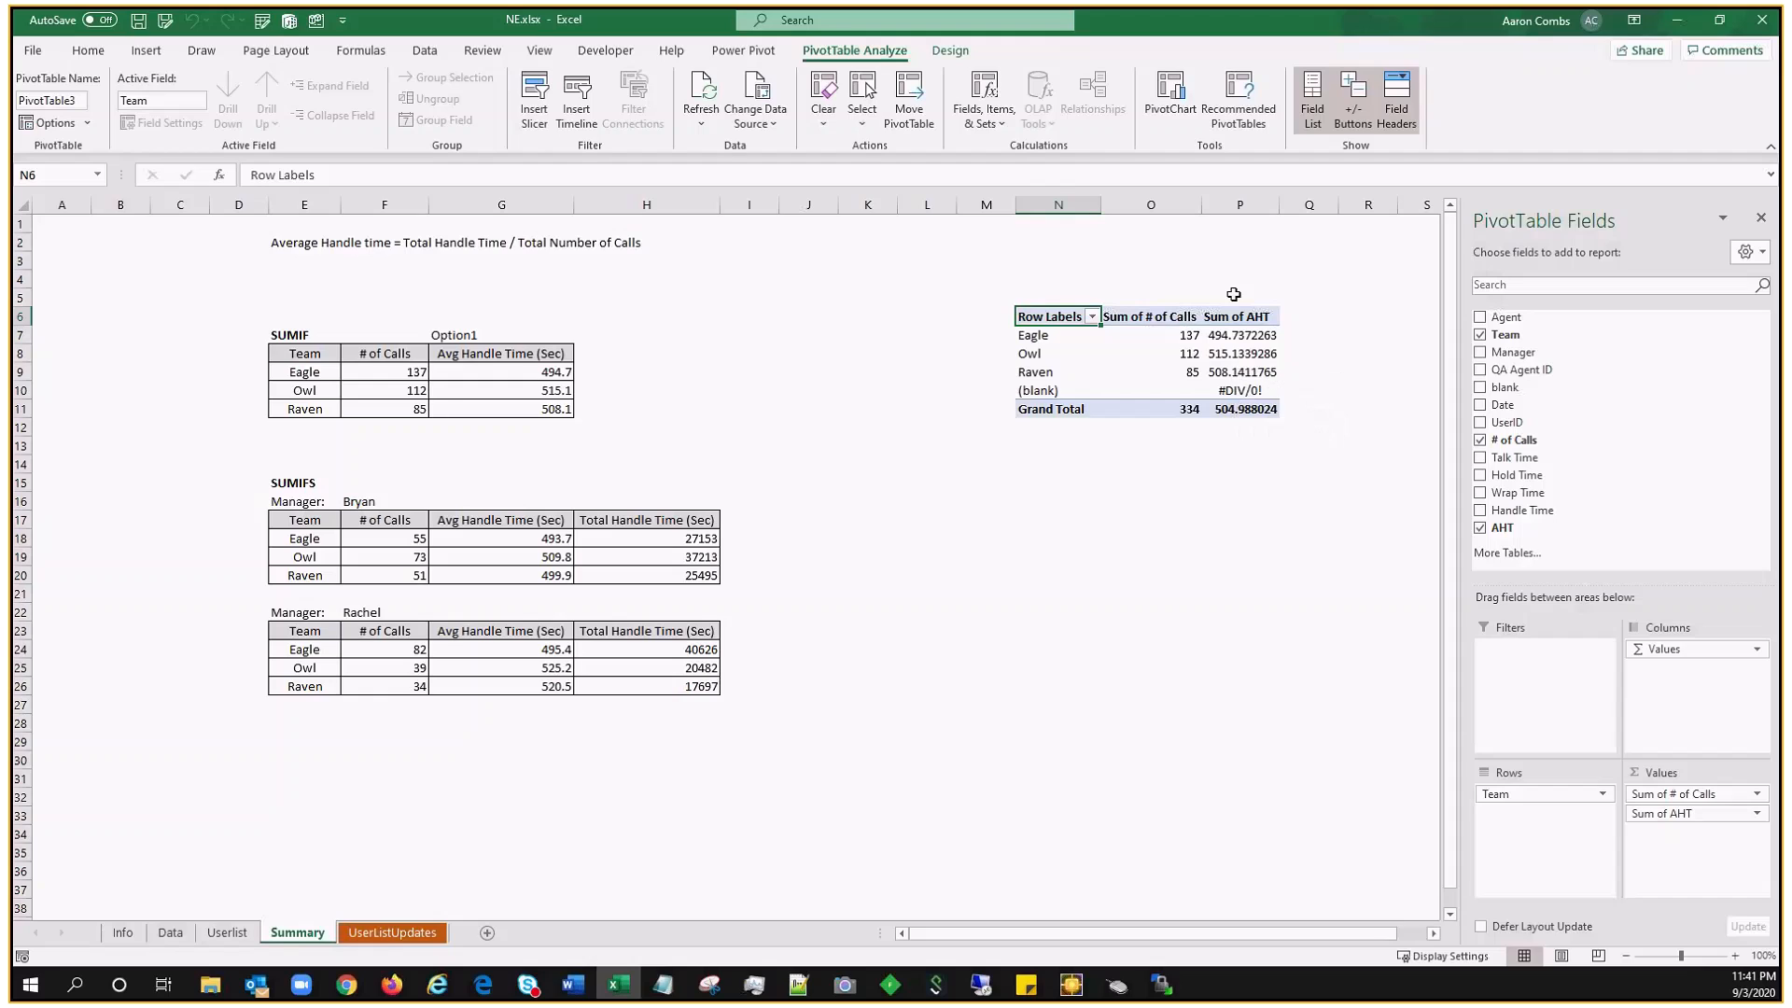
Step: Format column P, holding the AHT values, as Number with one decimal place
{"action": "left_click", "coordinate": [1246, 205]}
{"action": "right_click", "coordinate": [1255, 207]}
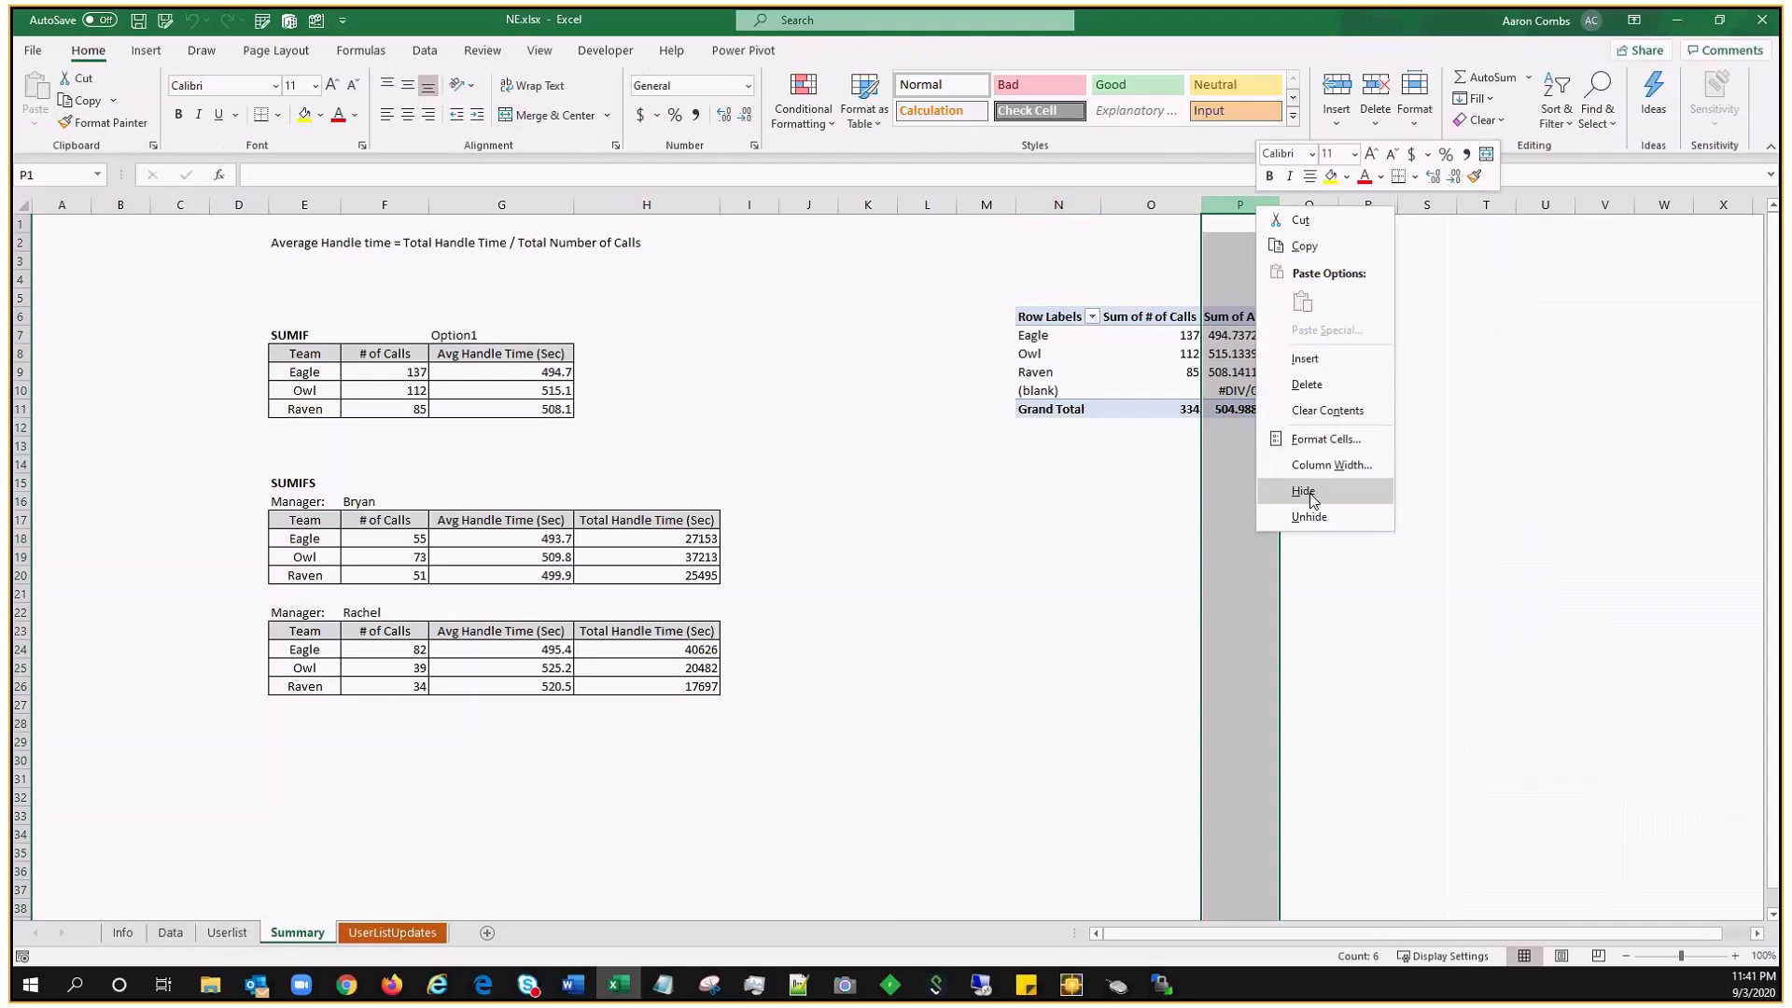
{"action": "left_click", "coordinate": [1339, 442]}
{"action": "left_click", "coordinate": [1129, 303]}
{"action": "left_click", "coordinate": [1353, 336]}
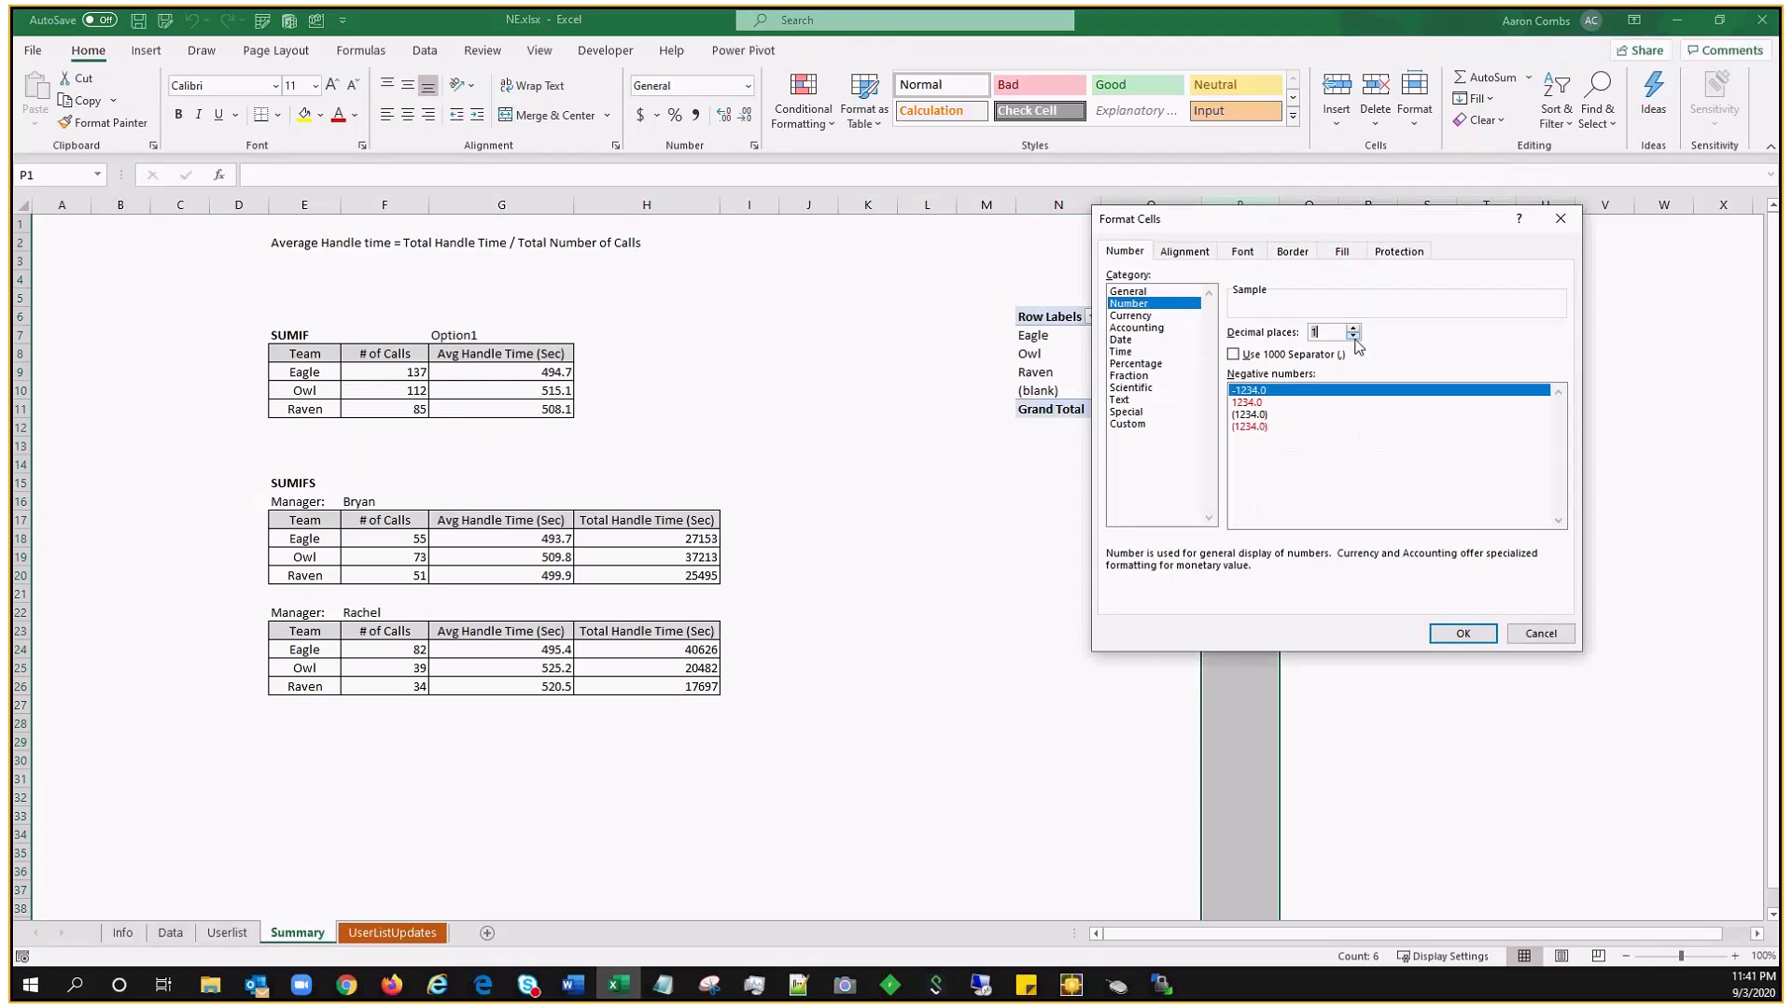
{"action": "left_click", "coordinate": [1462, 633]}
{"action": "left_click", "coordinate": [1078, 464]}
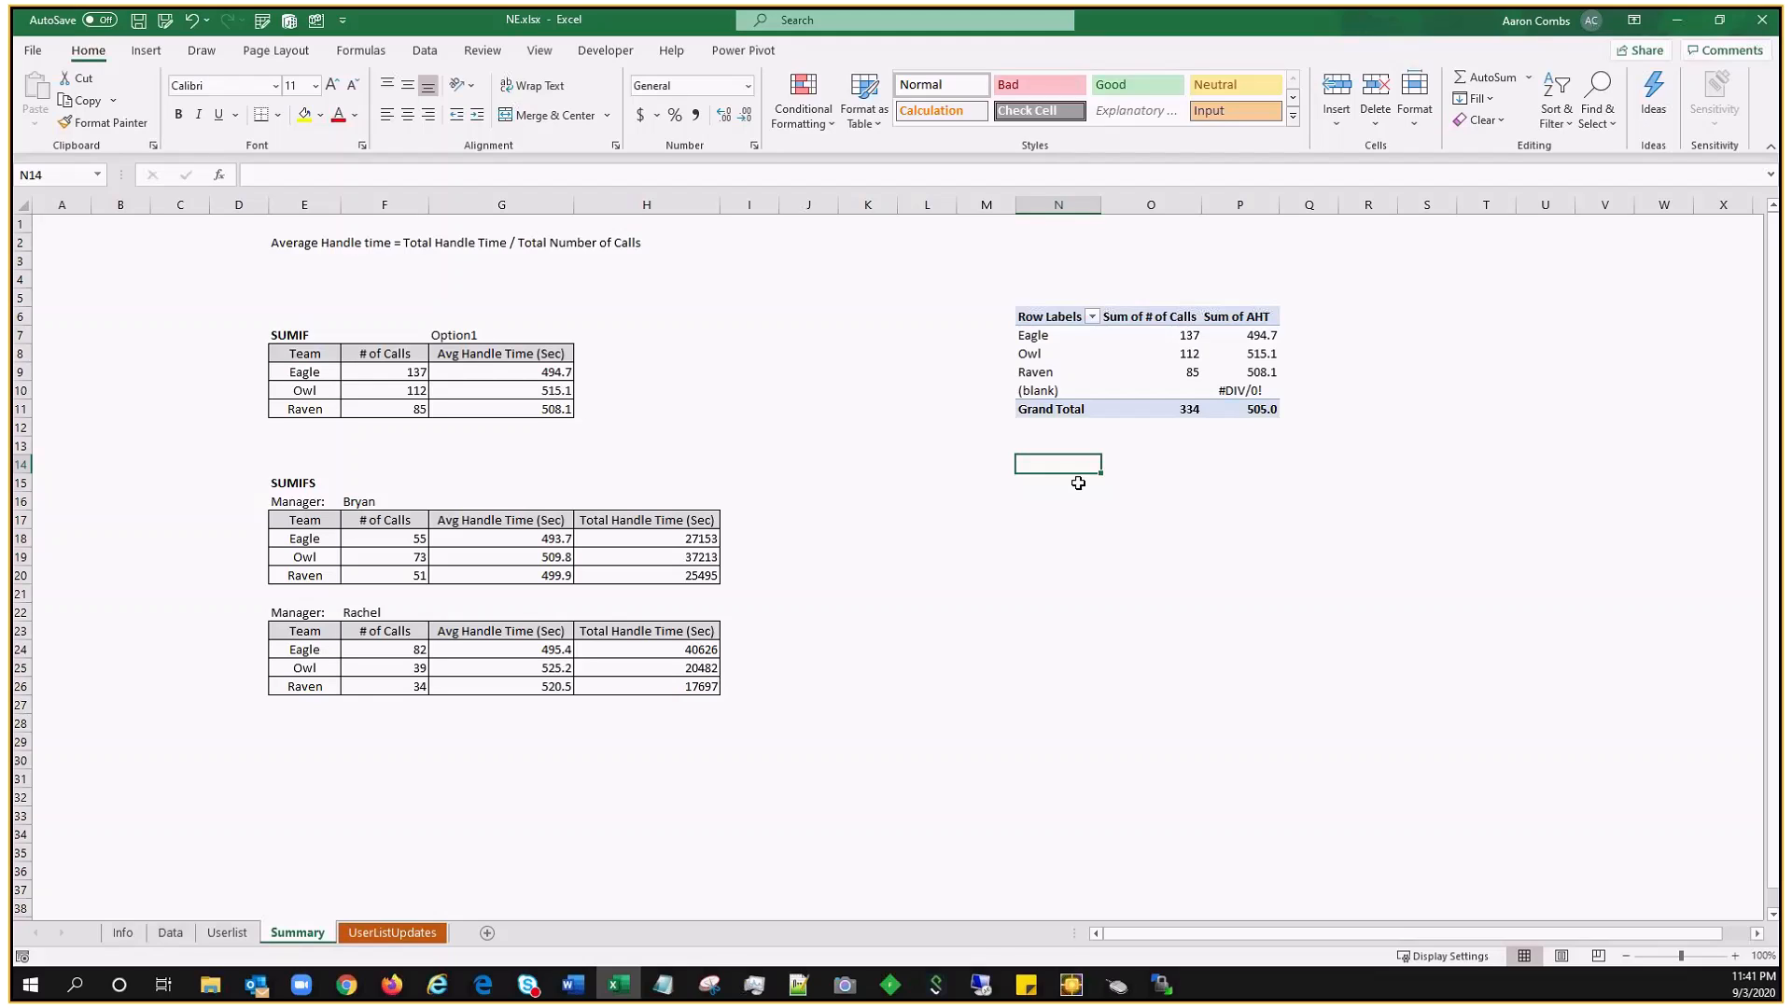
Step: Filter the pivot table's row labels to exclude the (blank) item
{"action": "left_click", "coordinate": [1092, 316]}
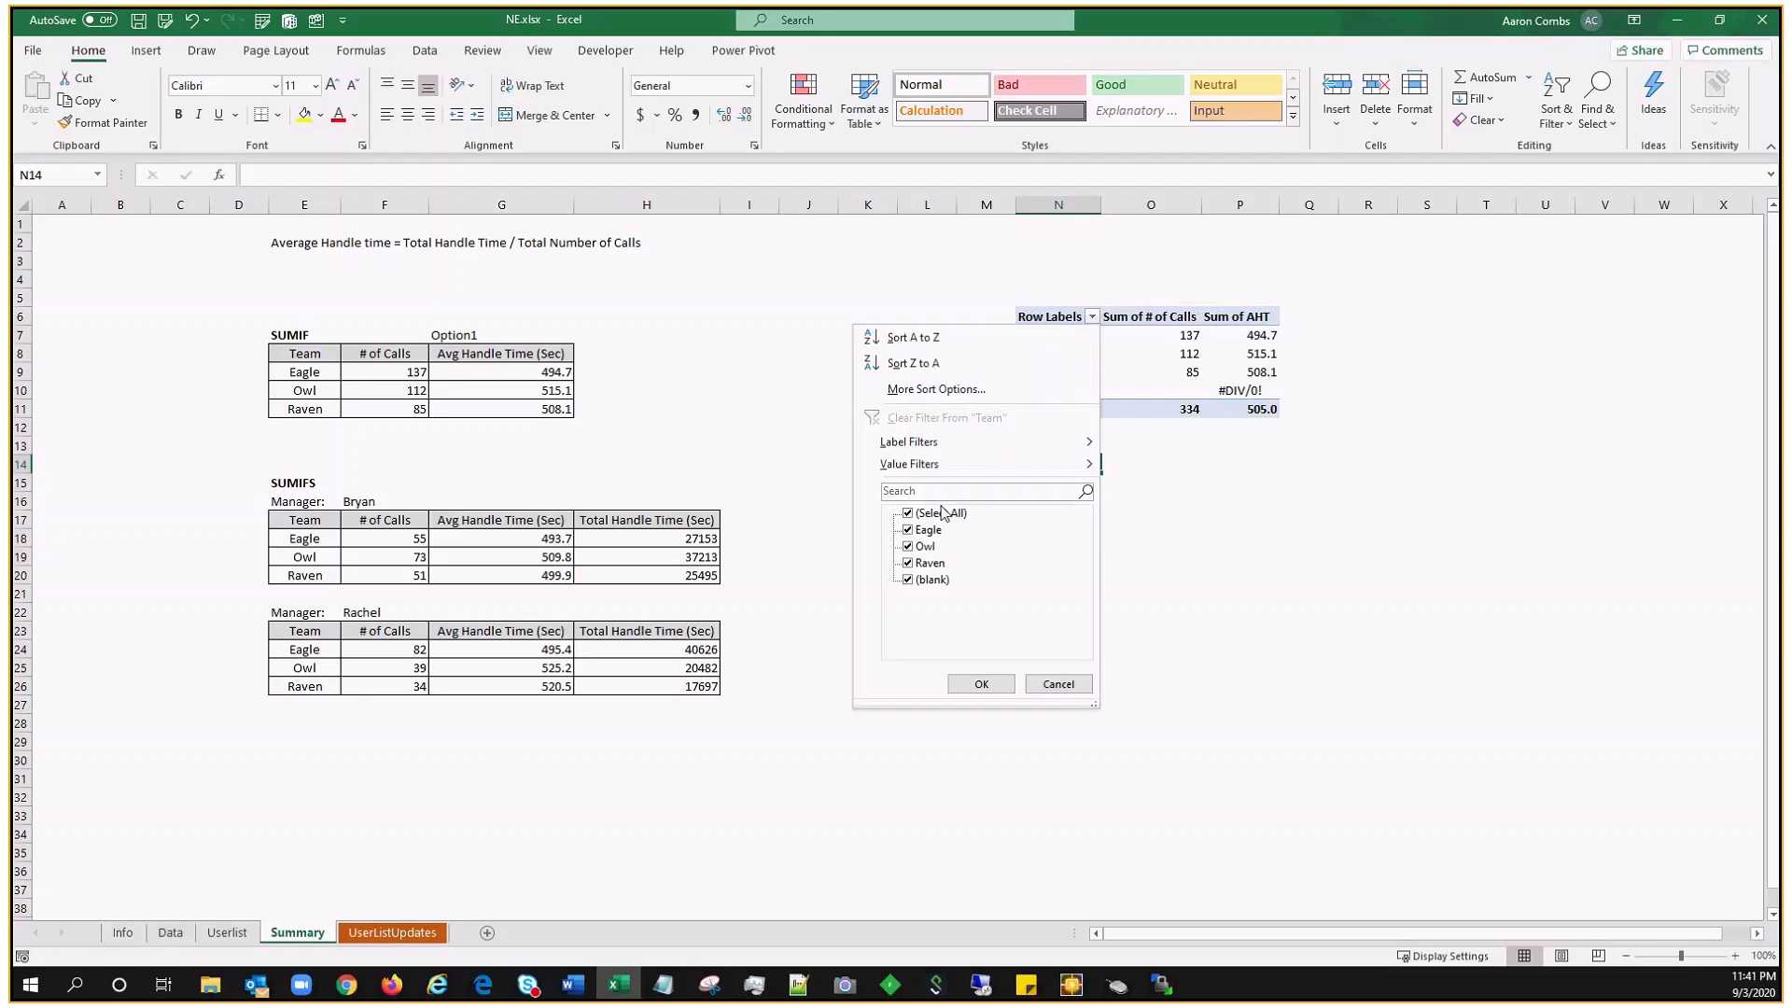
{"action": "left_click", "coordinate": [1093, 320]}
{"action": "left_click", "coordinate": [919, 582]}
{"action": "left_click", "coordinate": [983, 684]}
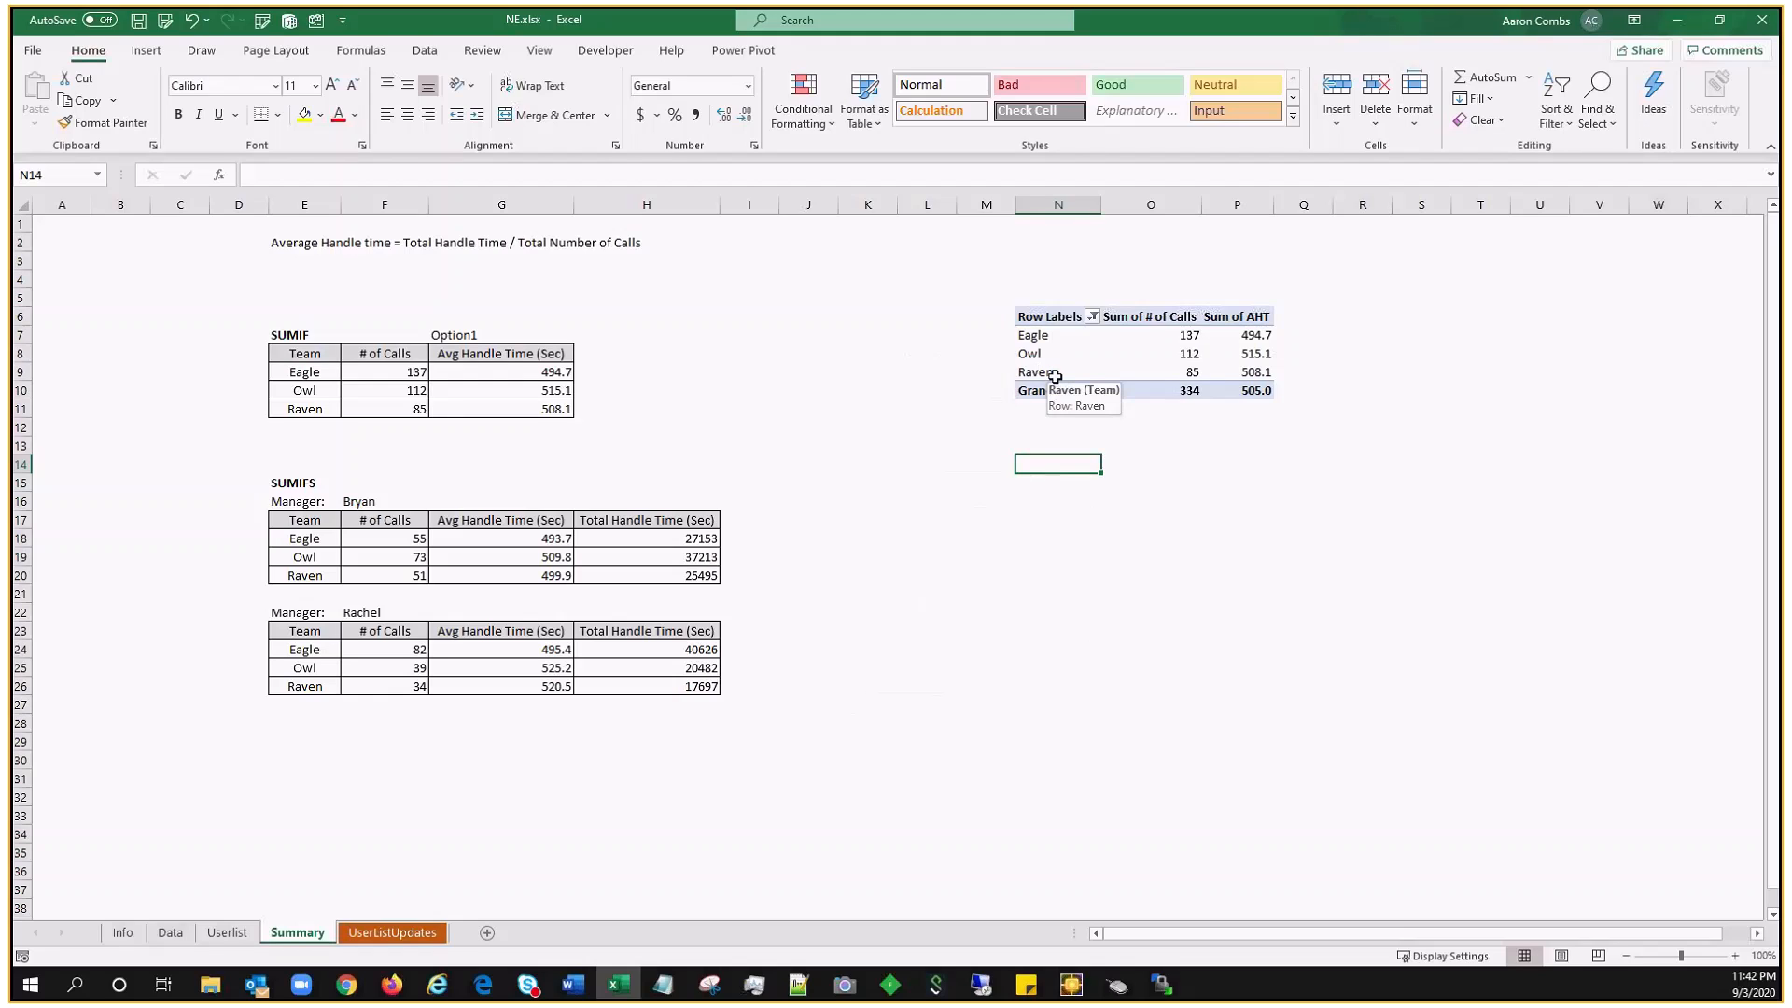
Step: Rename the pivot table's Row Labels header in N6 as Team
{"action": "double_click", "coordinate": [1067, 318]}
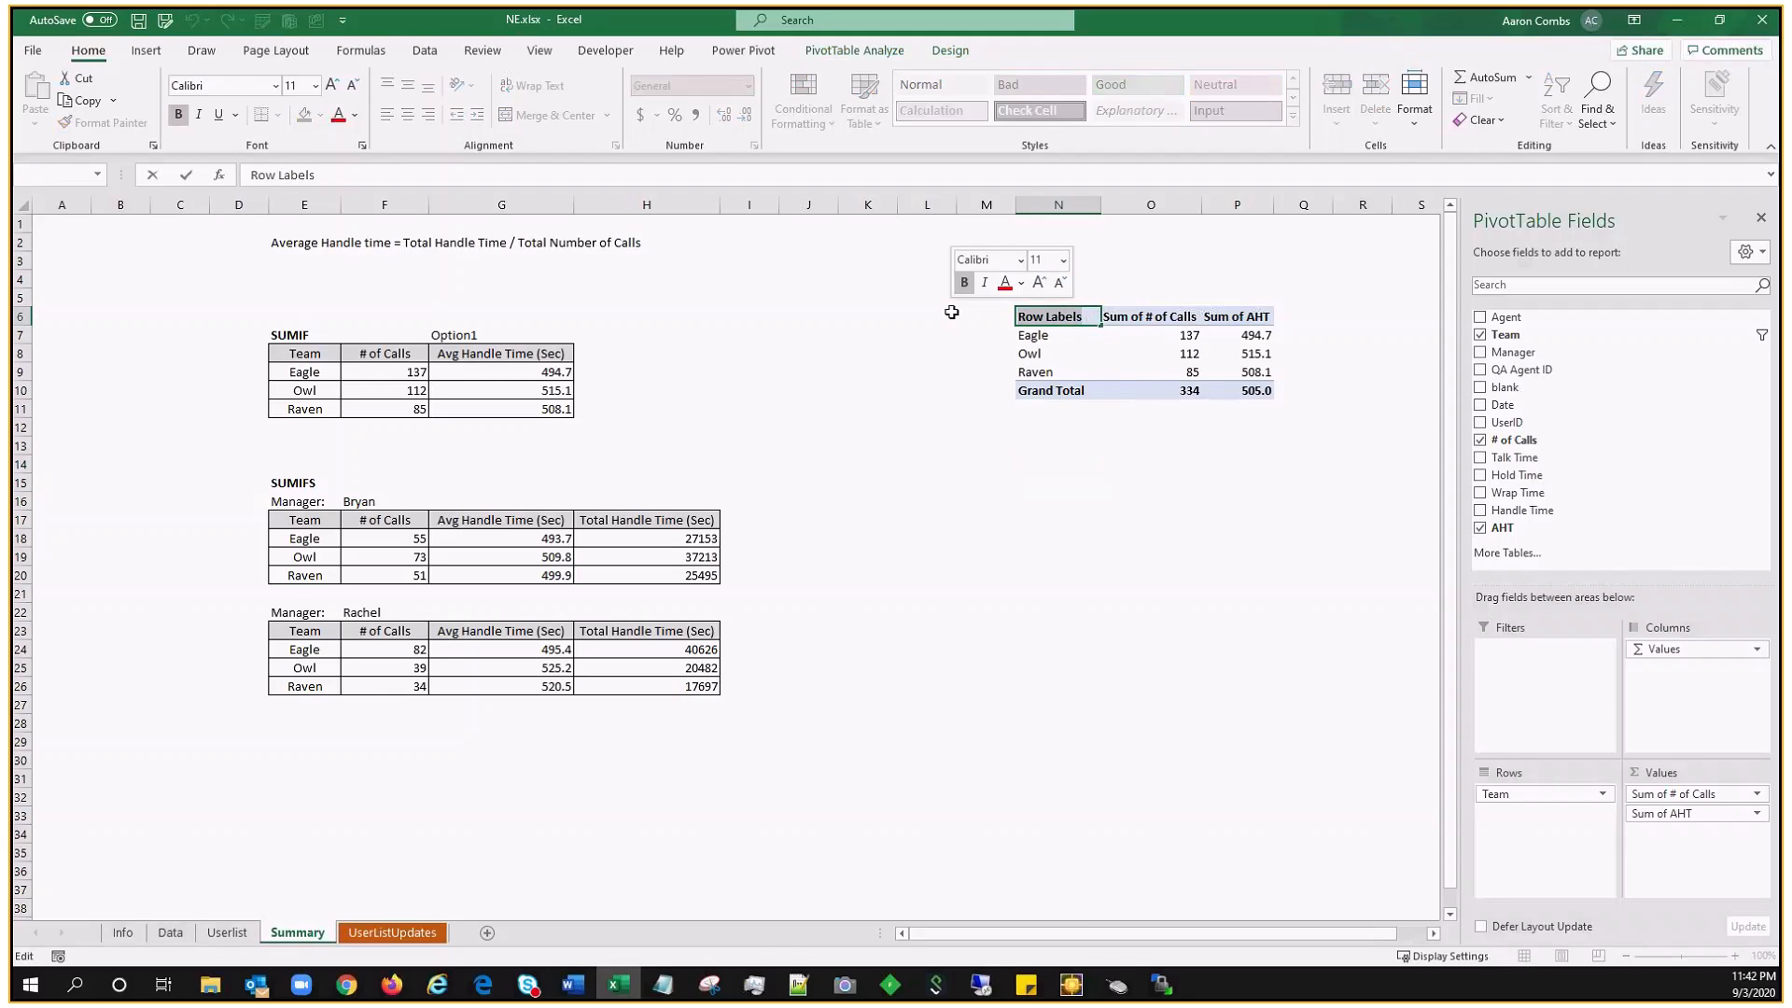
{"action": "type", "text": "Tae"}
{"action": "key", "text": "BackSpace"}
{"action": "key", "text": "BackSpace"}
{"action": "type", "text": "eam"}
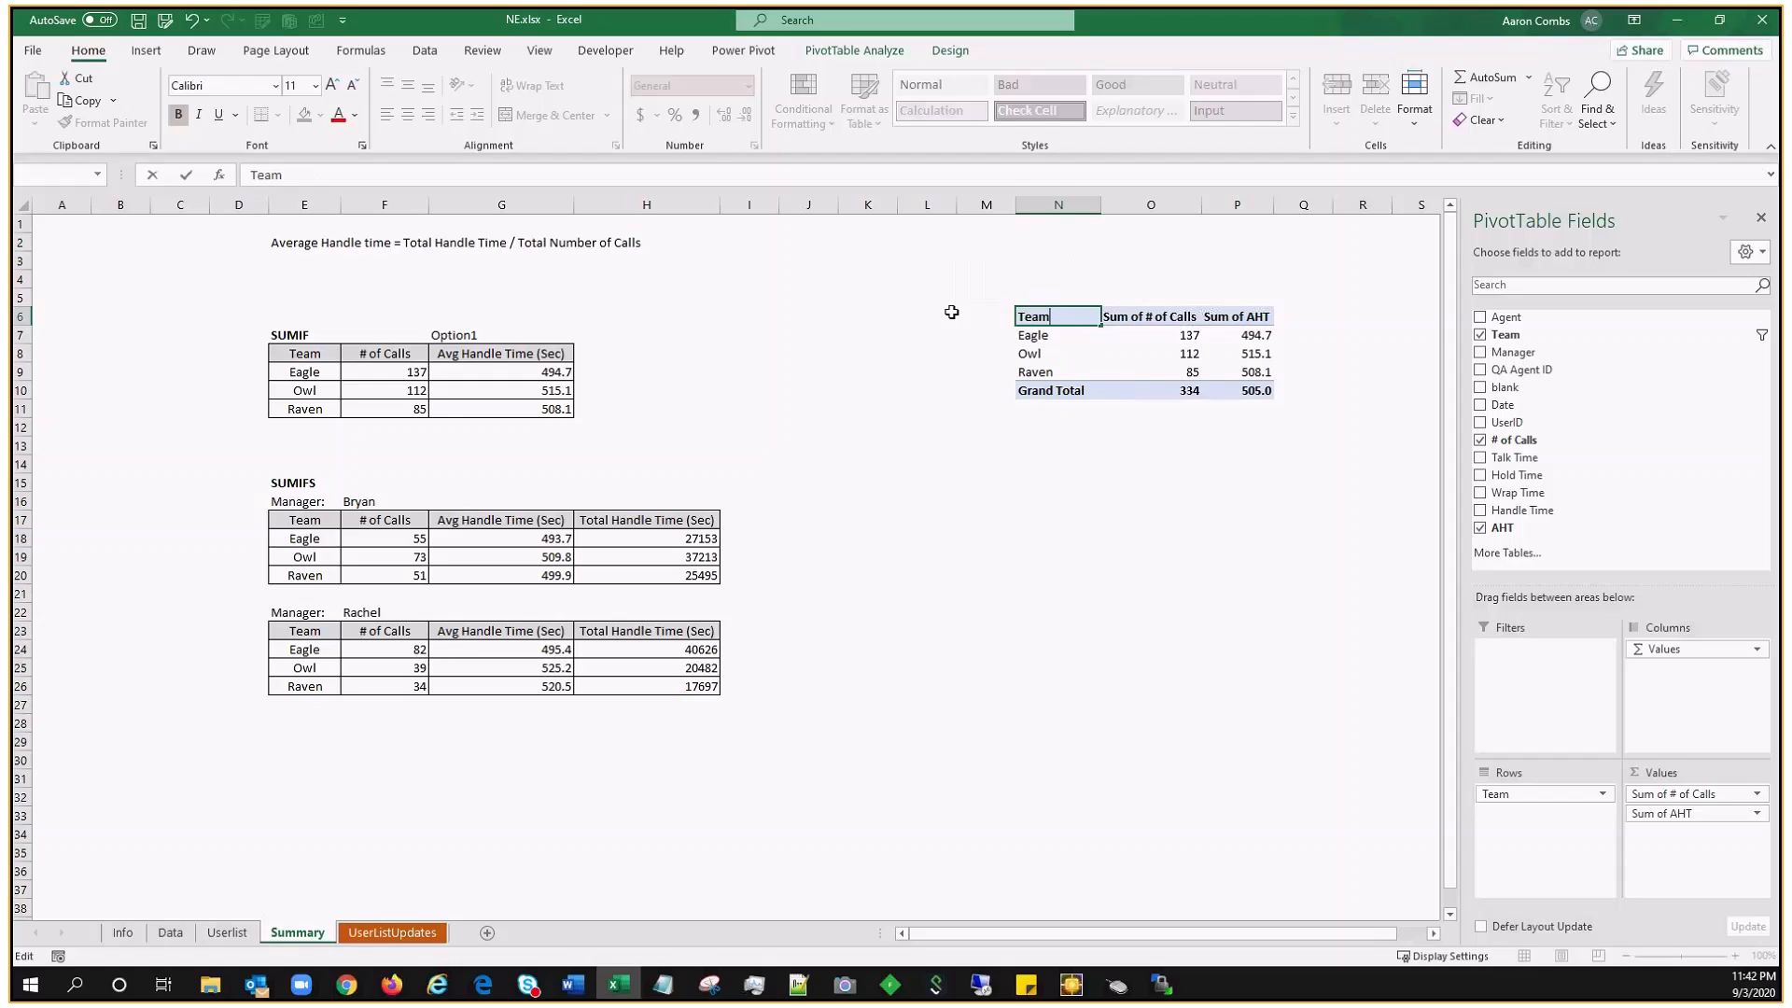
{"action": "key", "text": "Return"}
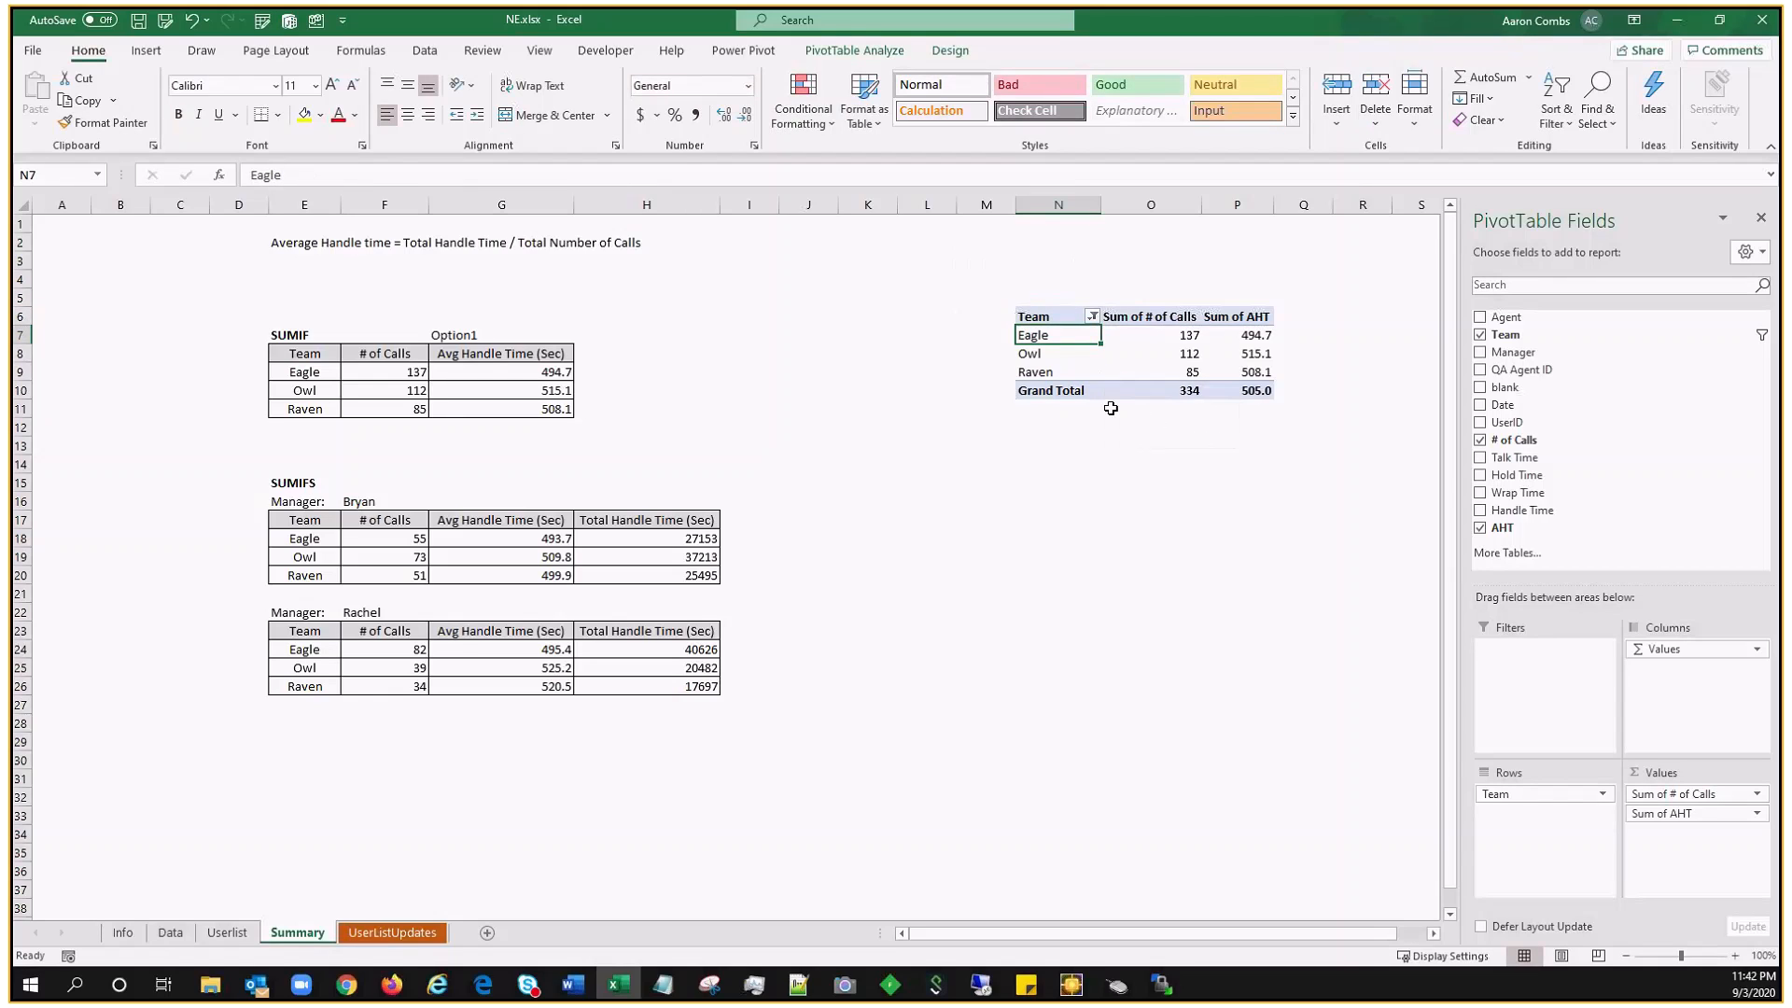
Step: Move the Owl row above the Eagle row in the pivot table
{"action": "left_click", "coordinate": [1047, 355]}
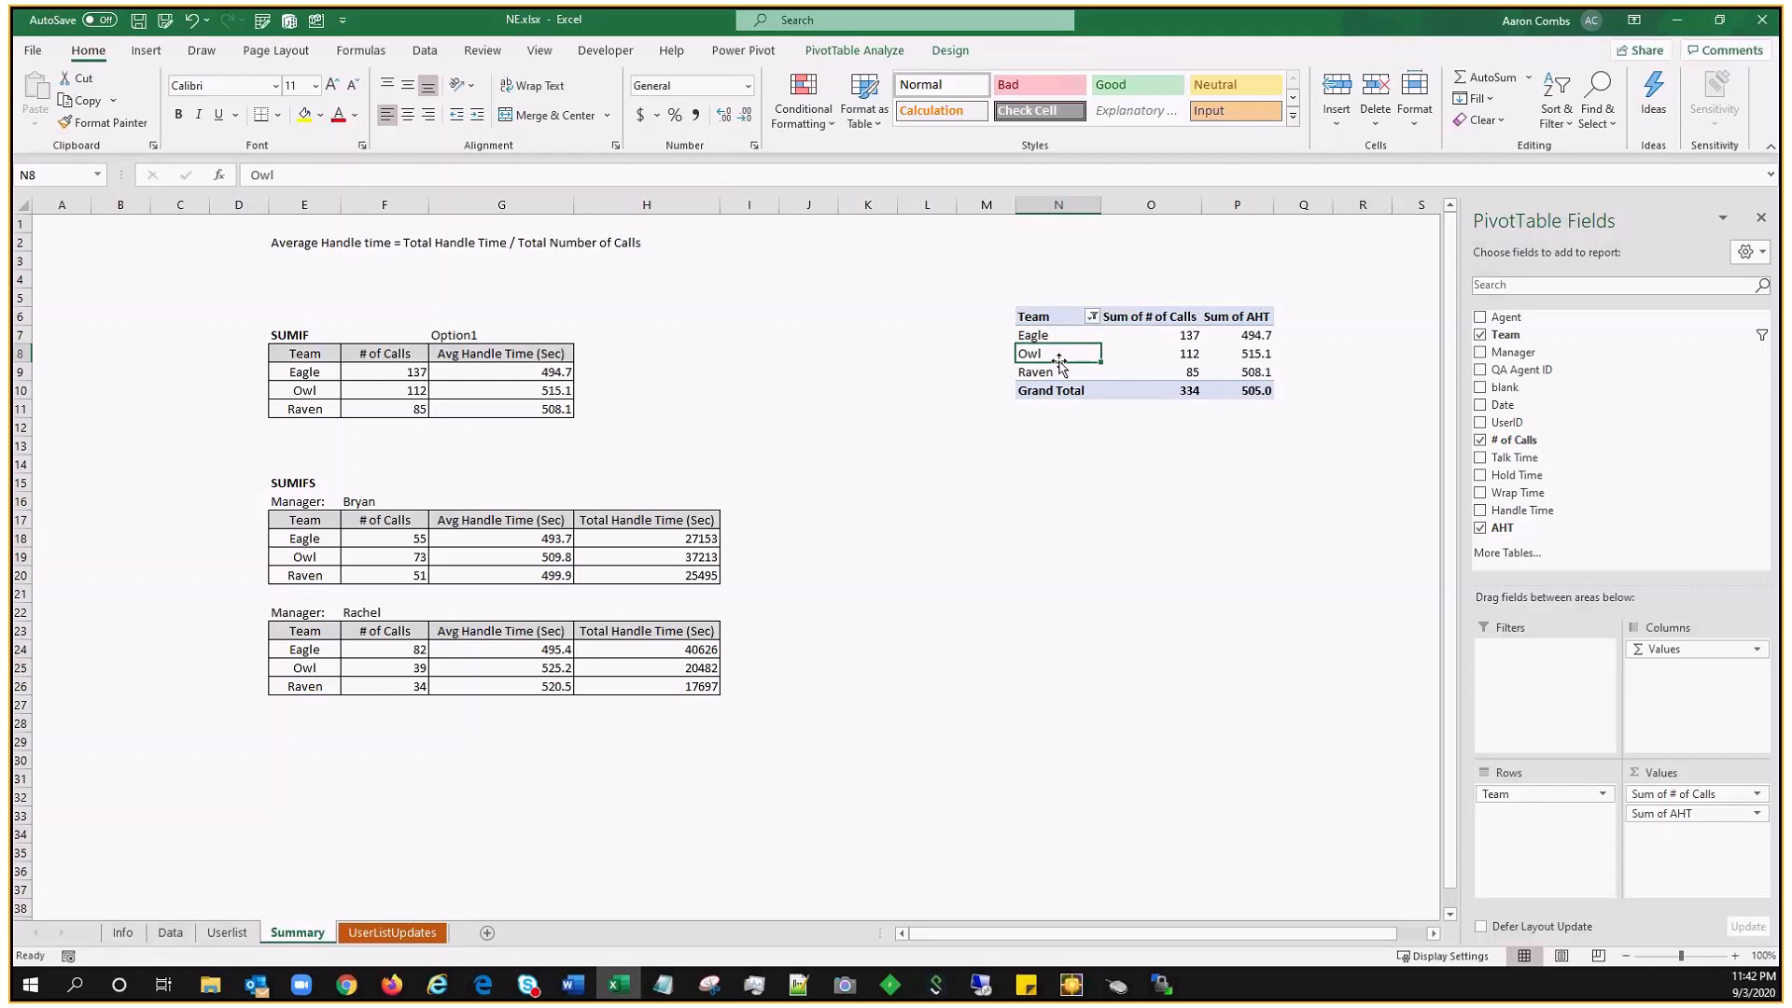
{"action": "left_click_drag", "start_coordinate": [1048, 357], "coordinate": [1064, 341]}
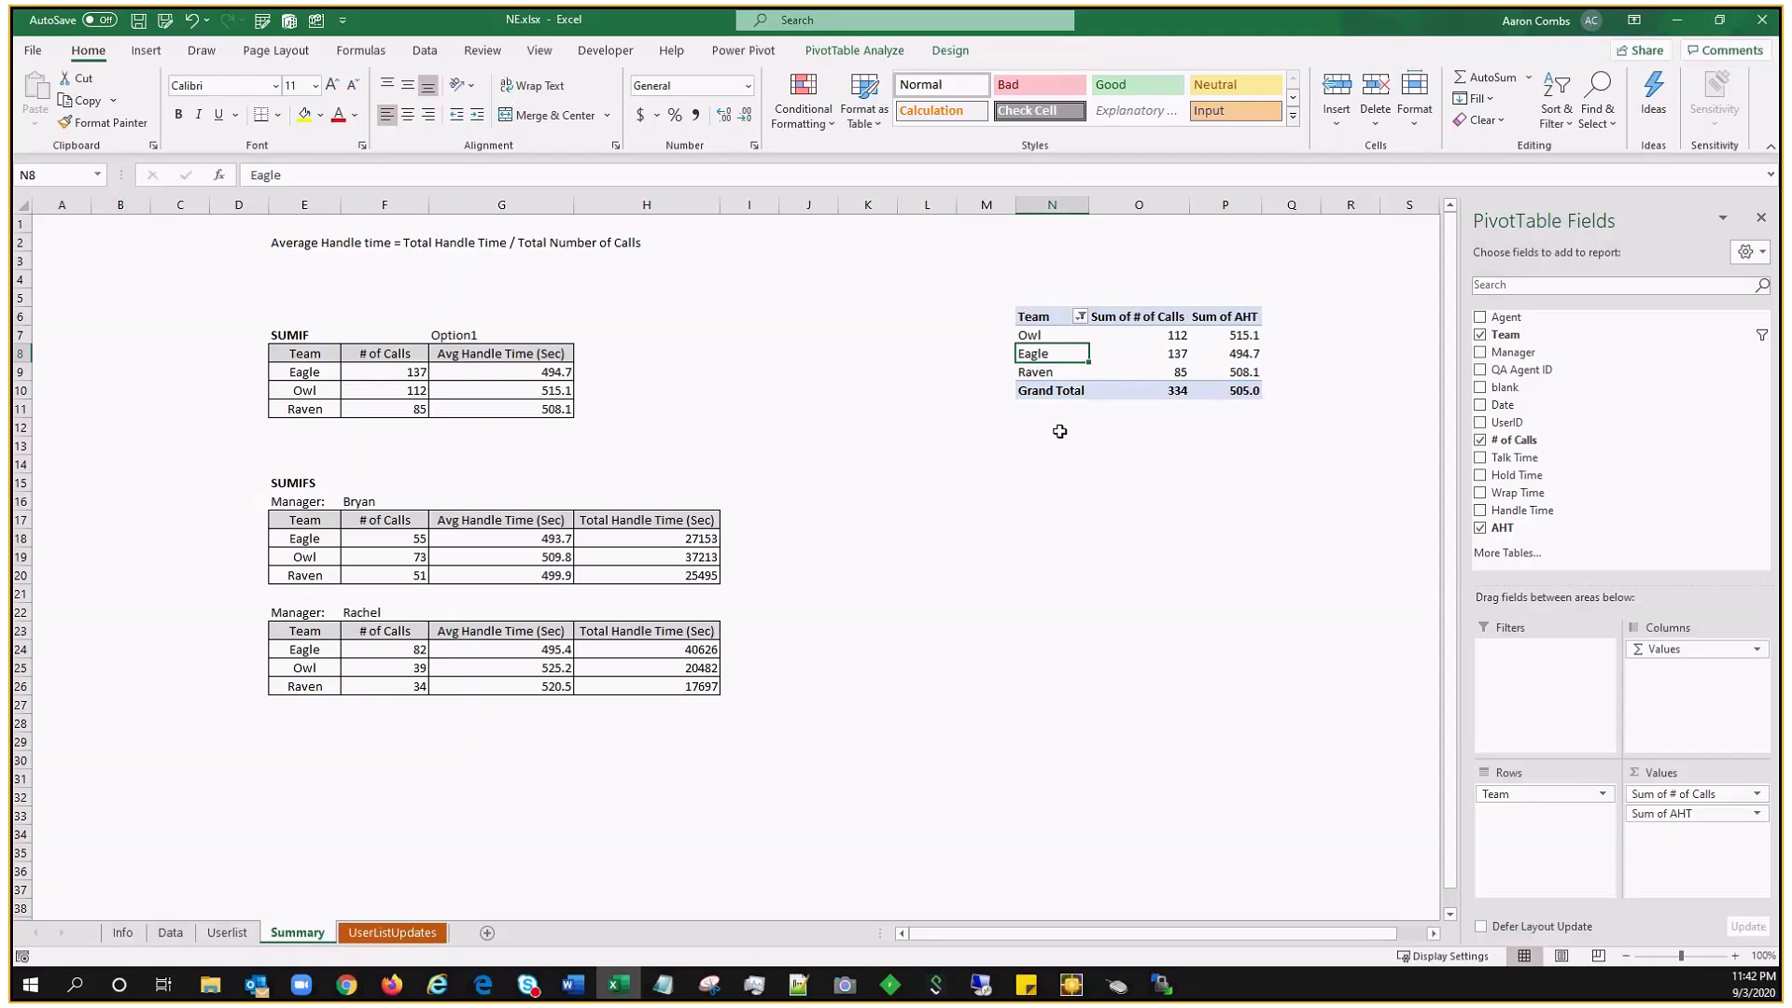
Step: Copy the whole Team pivot table and paste the duplicate at N16, beside the SUMIFS tables
{"action": "left_click_drag", "start_coordinate": [1030, 316], "coordinate": [1226, 388]}
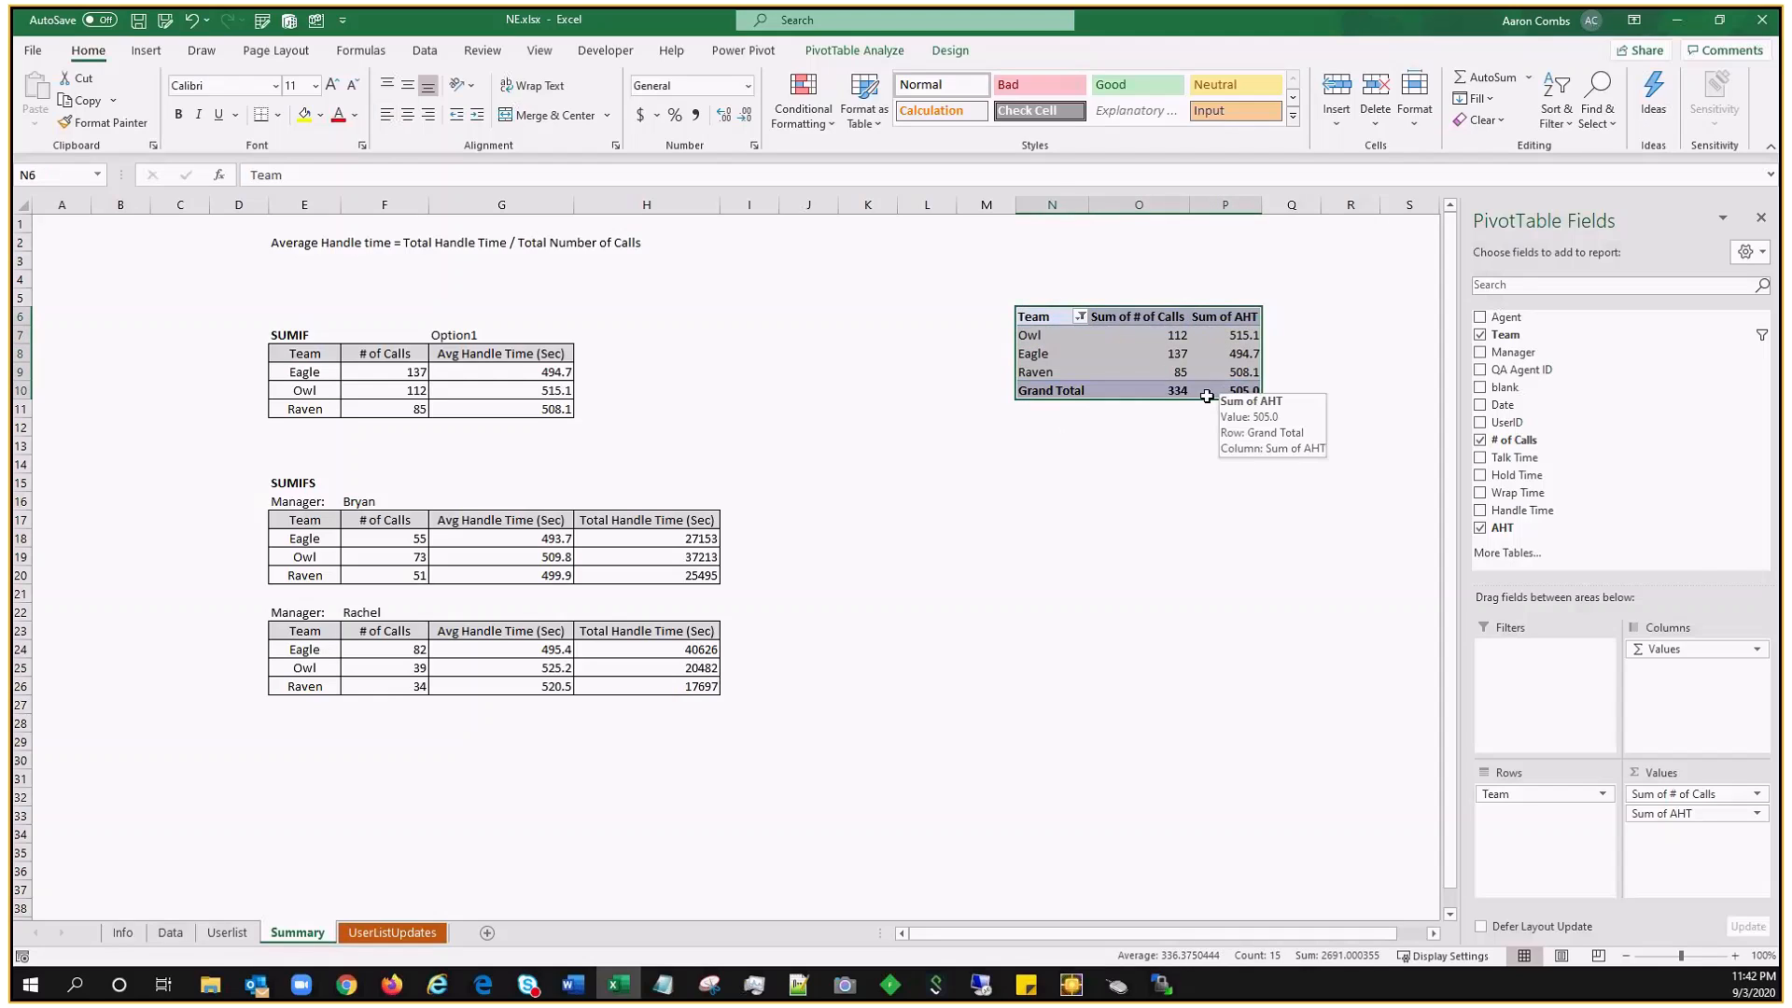
{"action": "key", "text": "ctrl+c"}
{"action": "left_click", "coordinate": [1047, 501]}
{"action": "key", "text": "ctrl+v"}
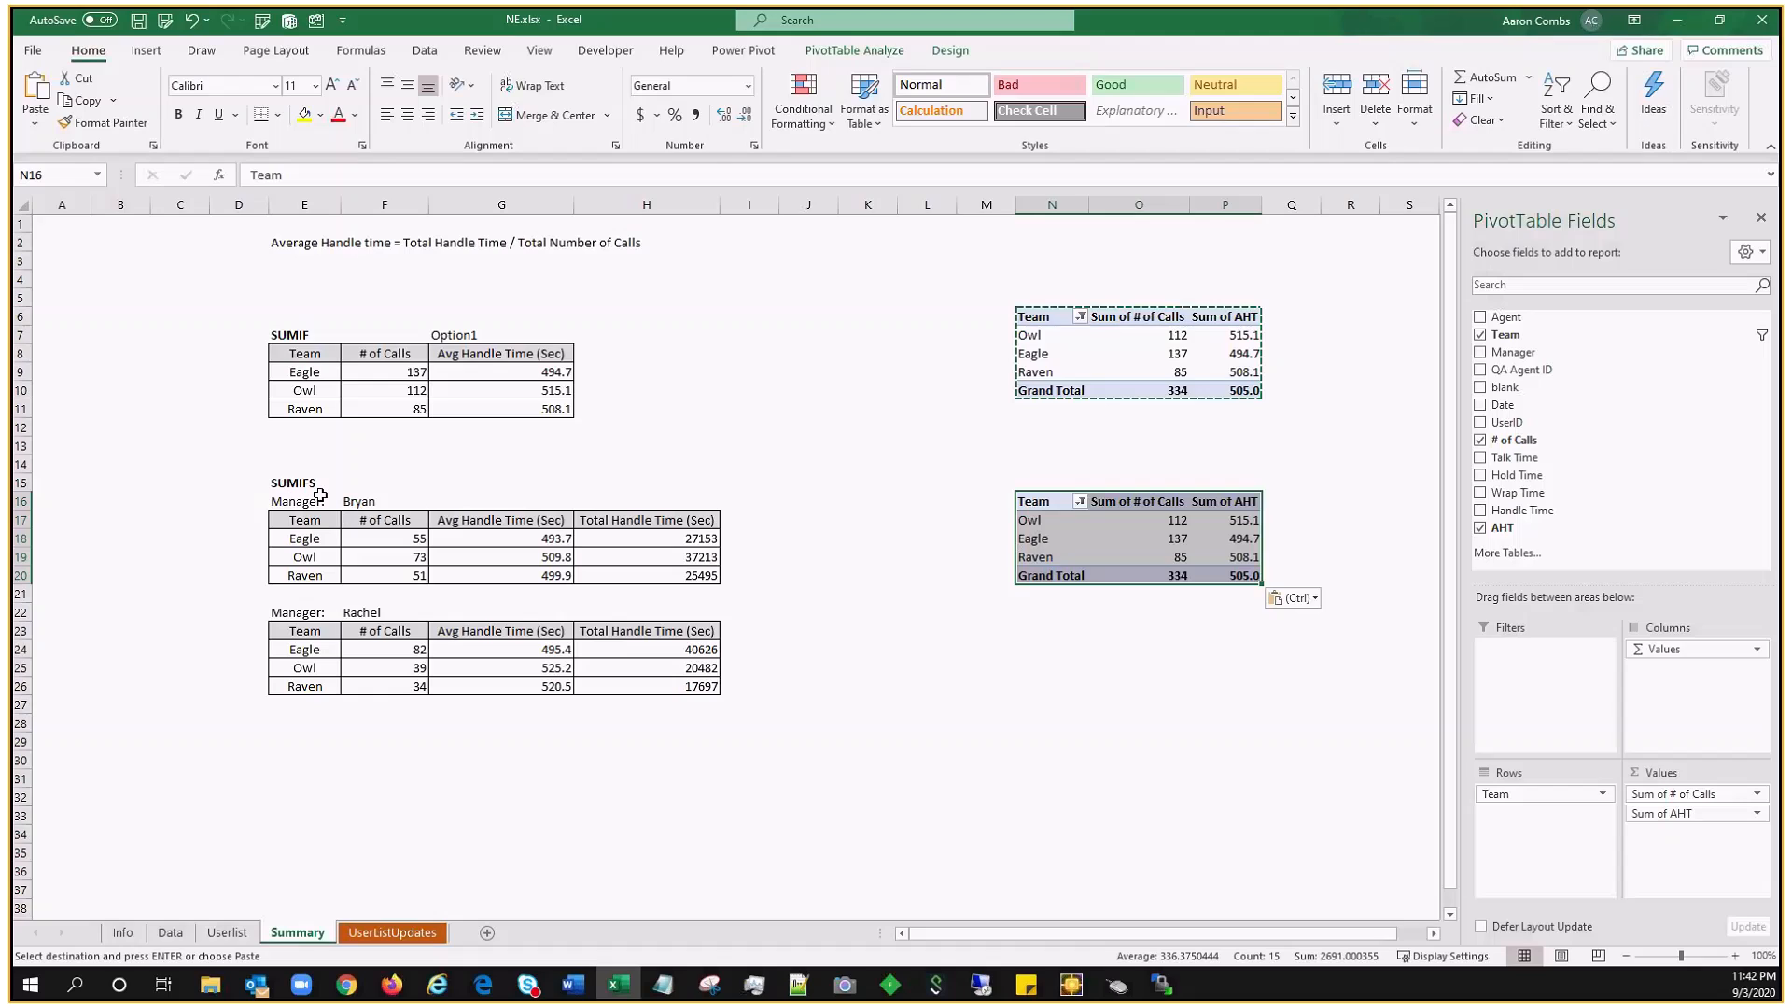
Step: Add the Manager field above Team in the rows of the copied pivot table
{"action": "left_click", "coordinate": [1047, 531]}
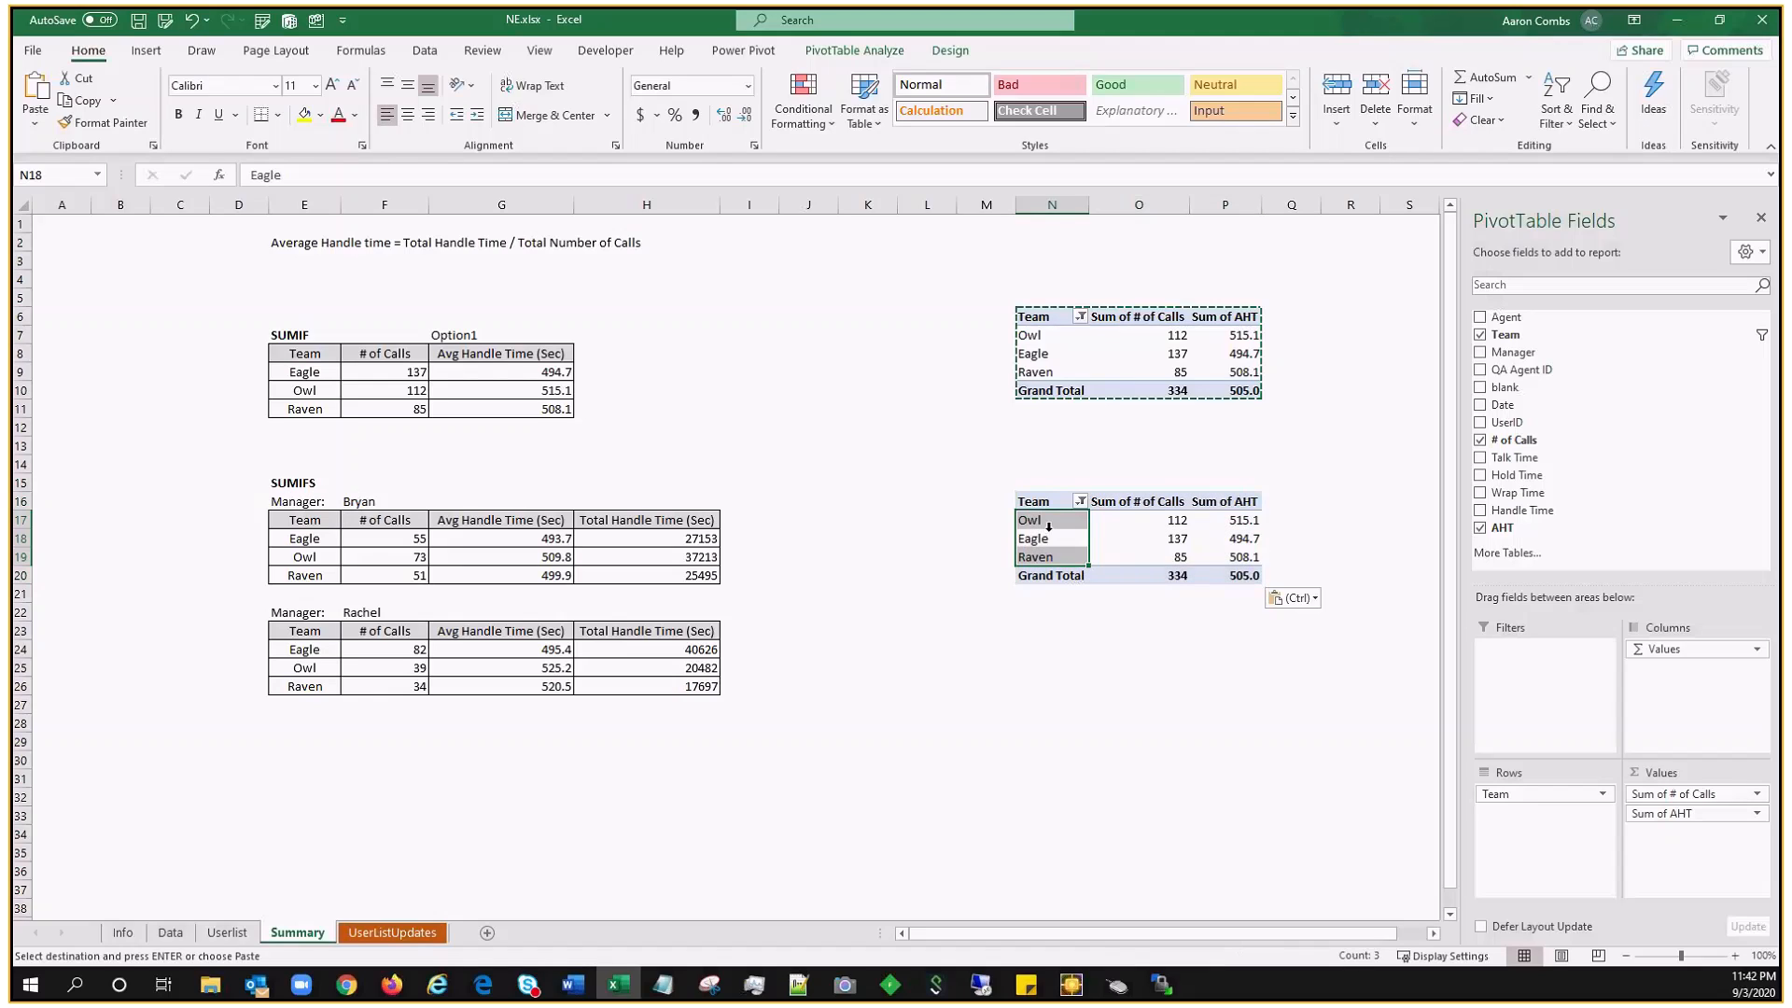
{"action": "left_click", "coordinate": [1051, 505]}
{"action": "left_click", "coordinate": [1056, 520]}
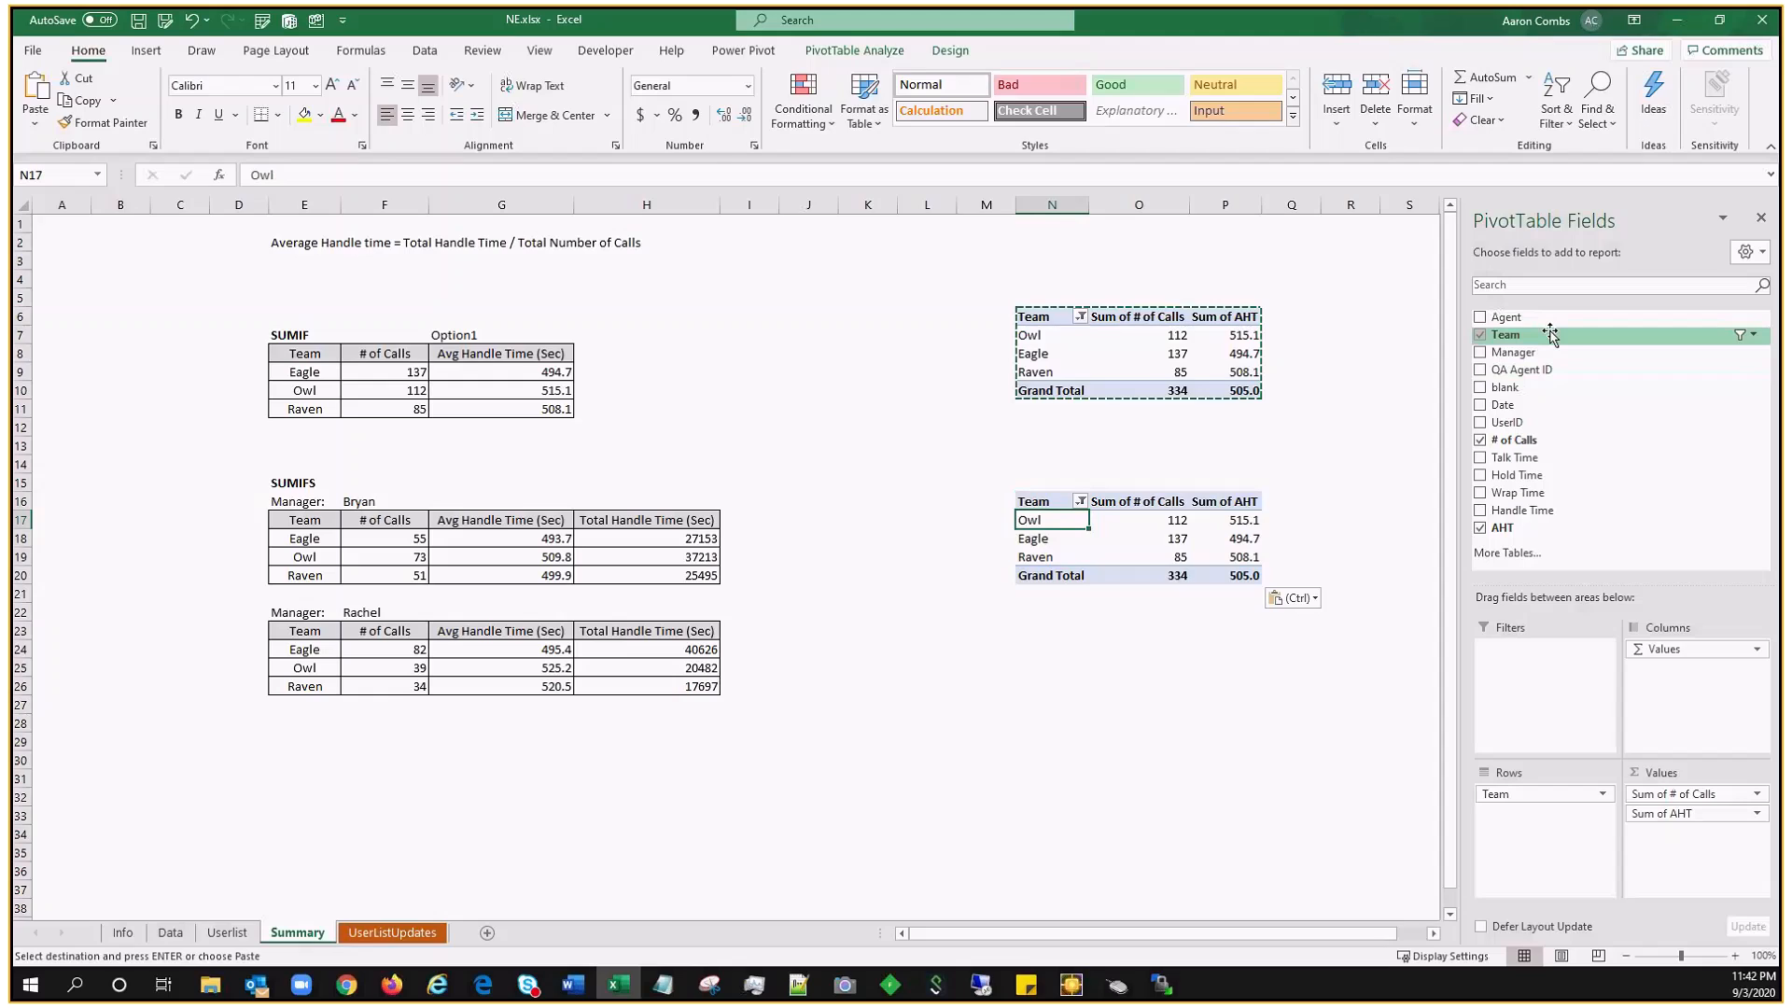
{"action": "left_click_drag", "start_coordinate": [1545, 353], "coordinate": [1539, 793]}
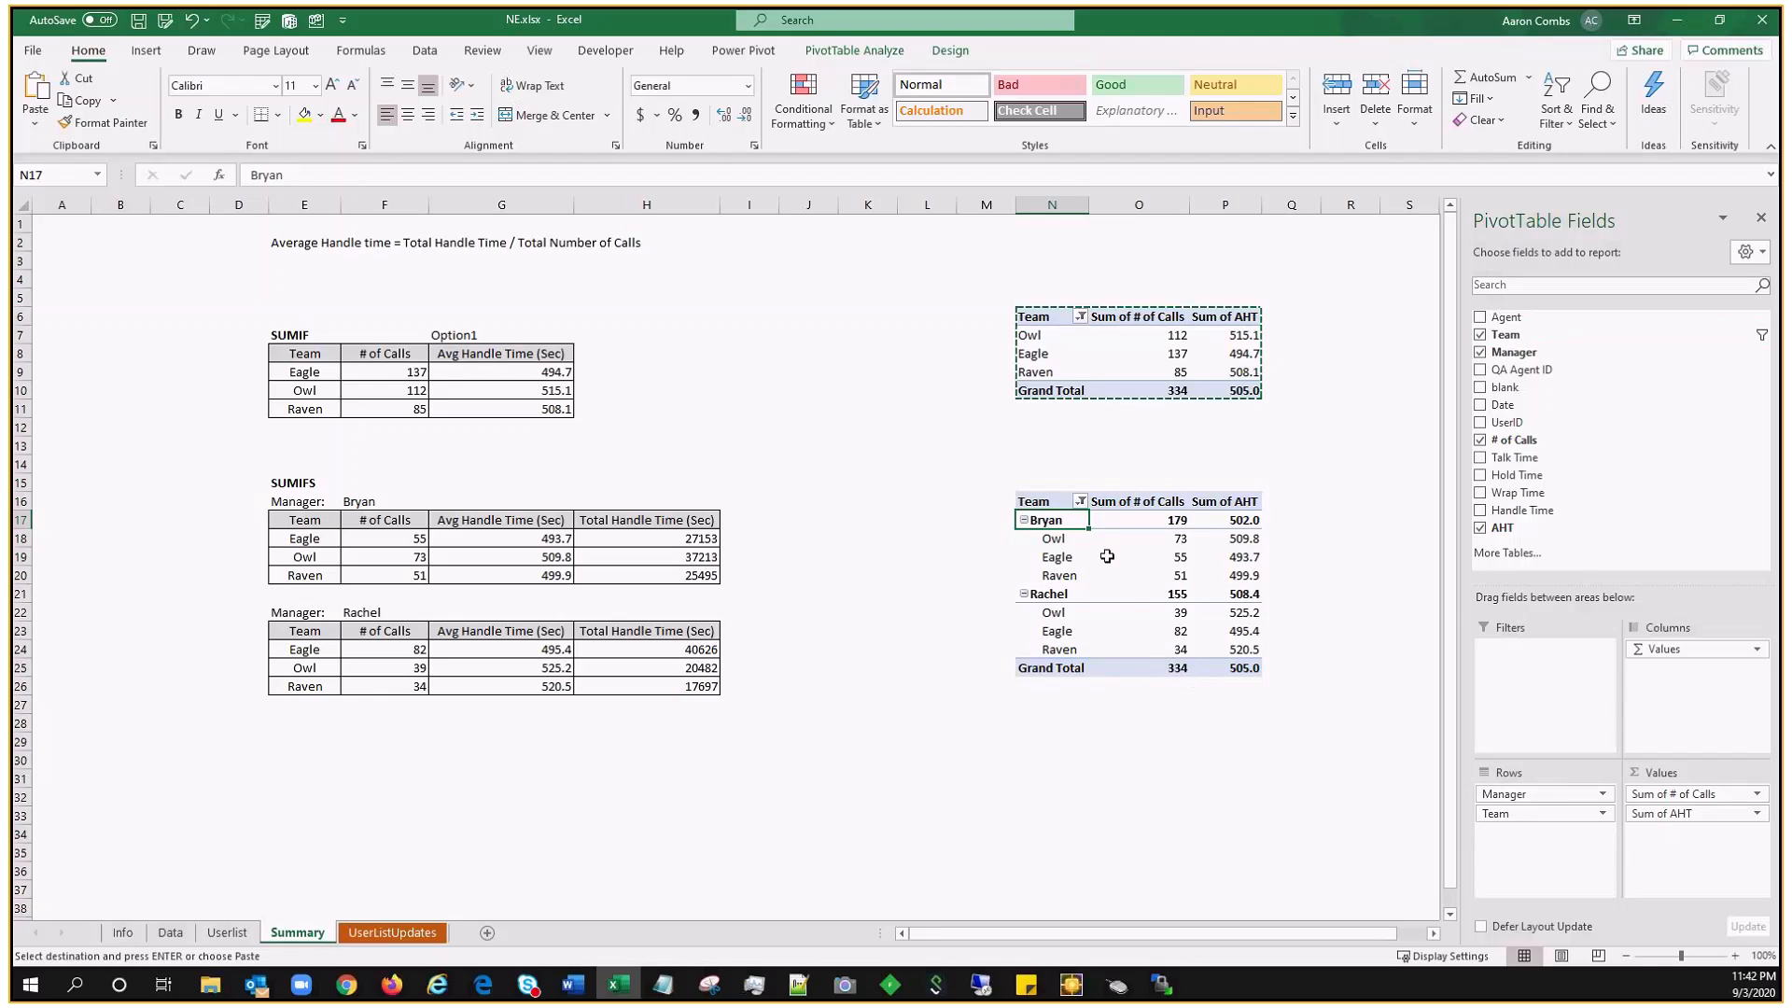
{"action": "mouse_move", "coordinate": [1108, 557]}
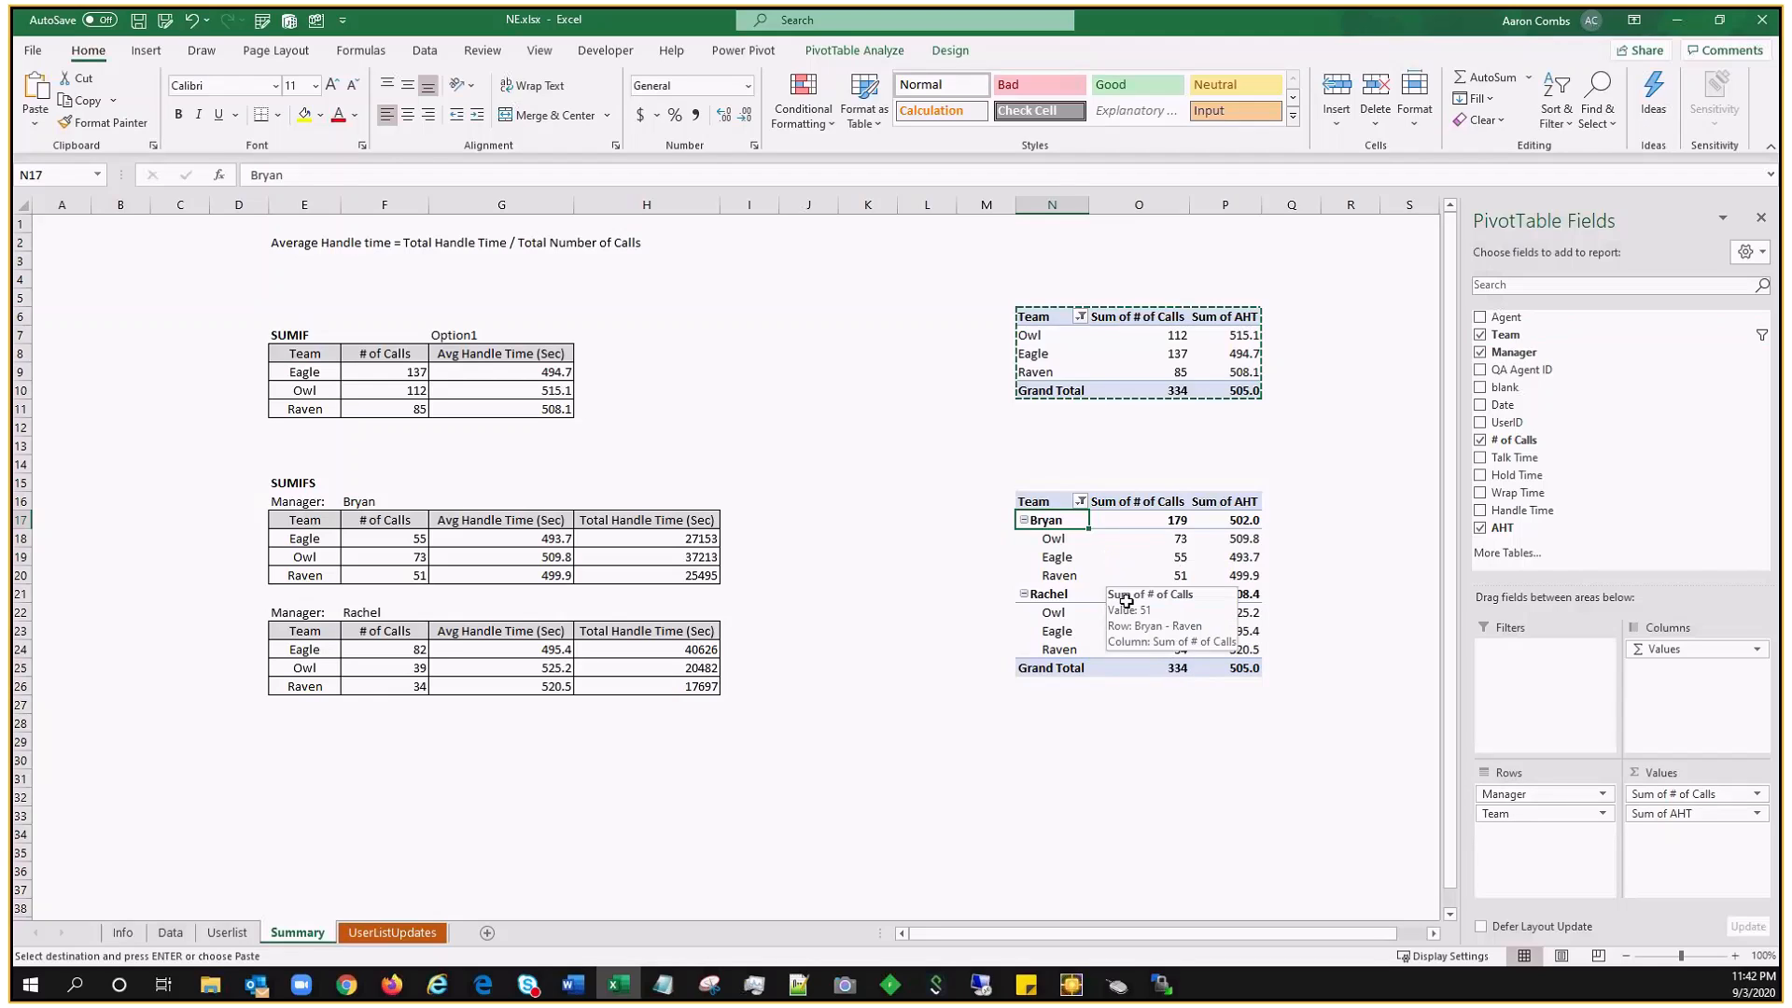
{"action": "left_click", "coordinate": [989, 718]}
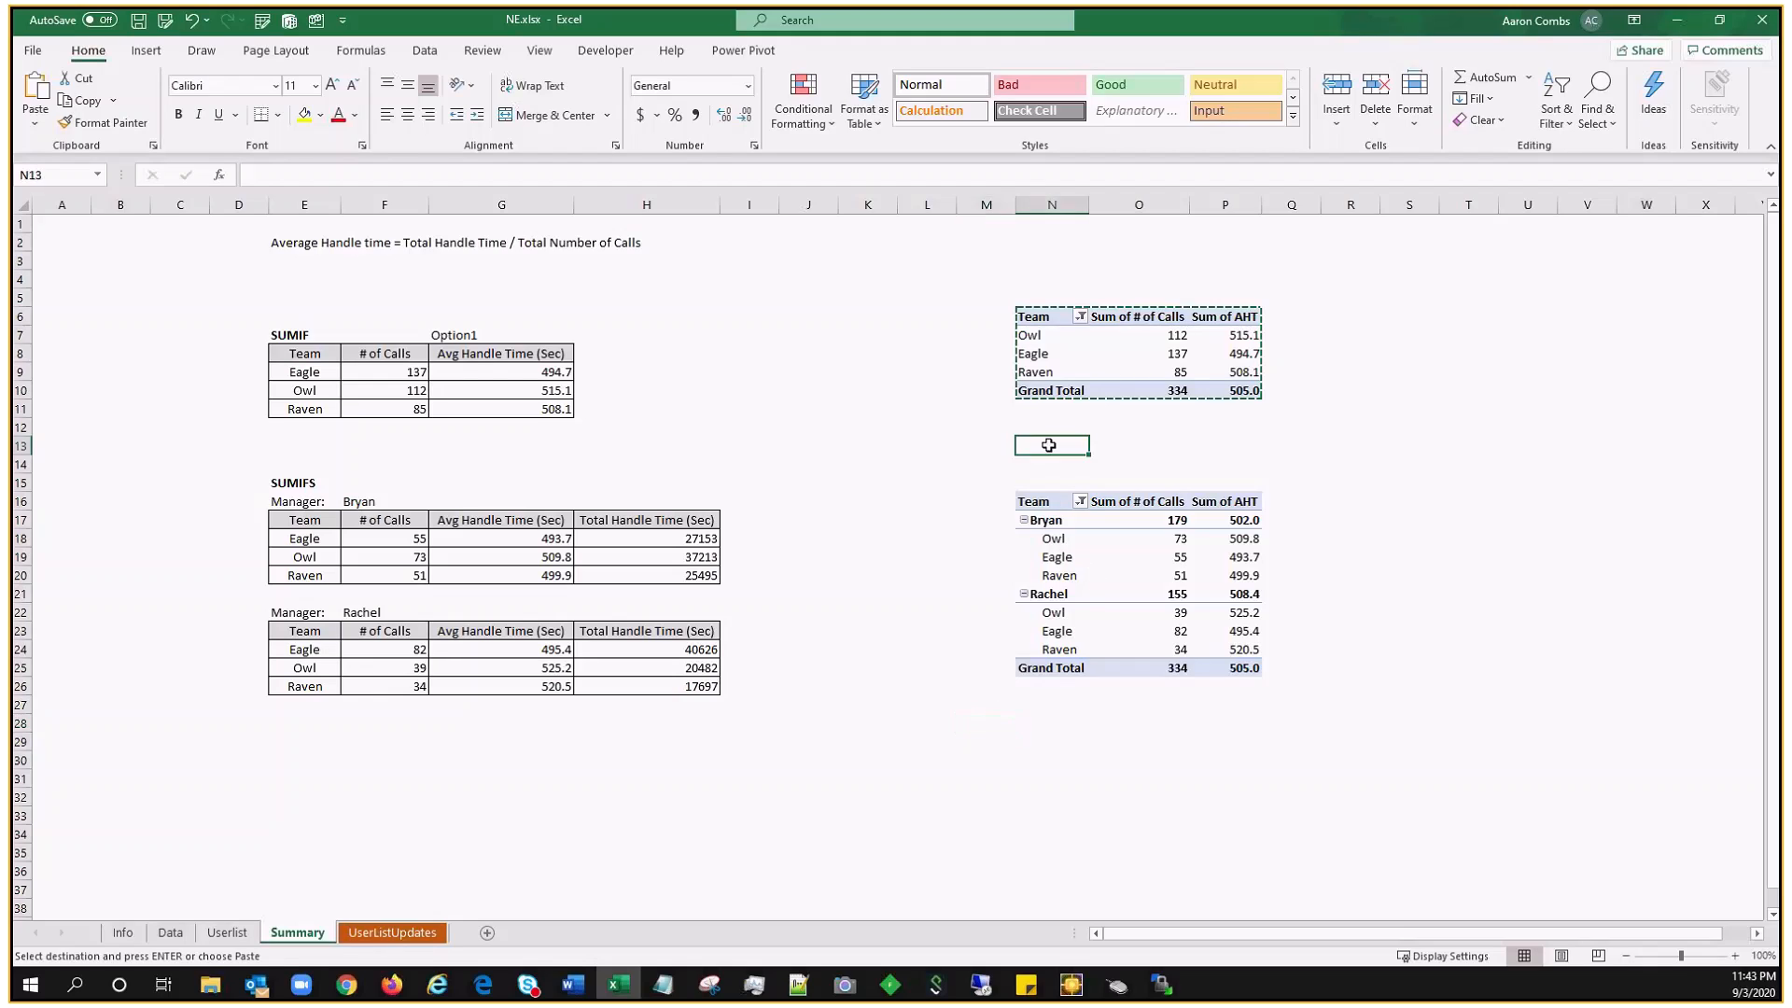
{"action": "left_click_drag", "start_coordinate": [1019, 336], "coordinate": [1030, 376]}
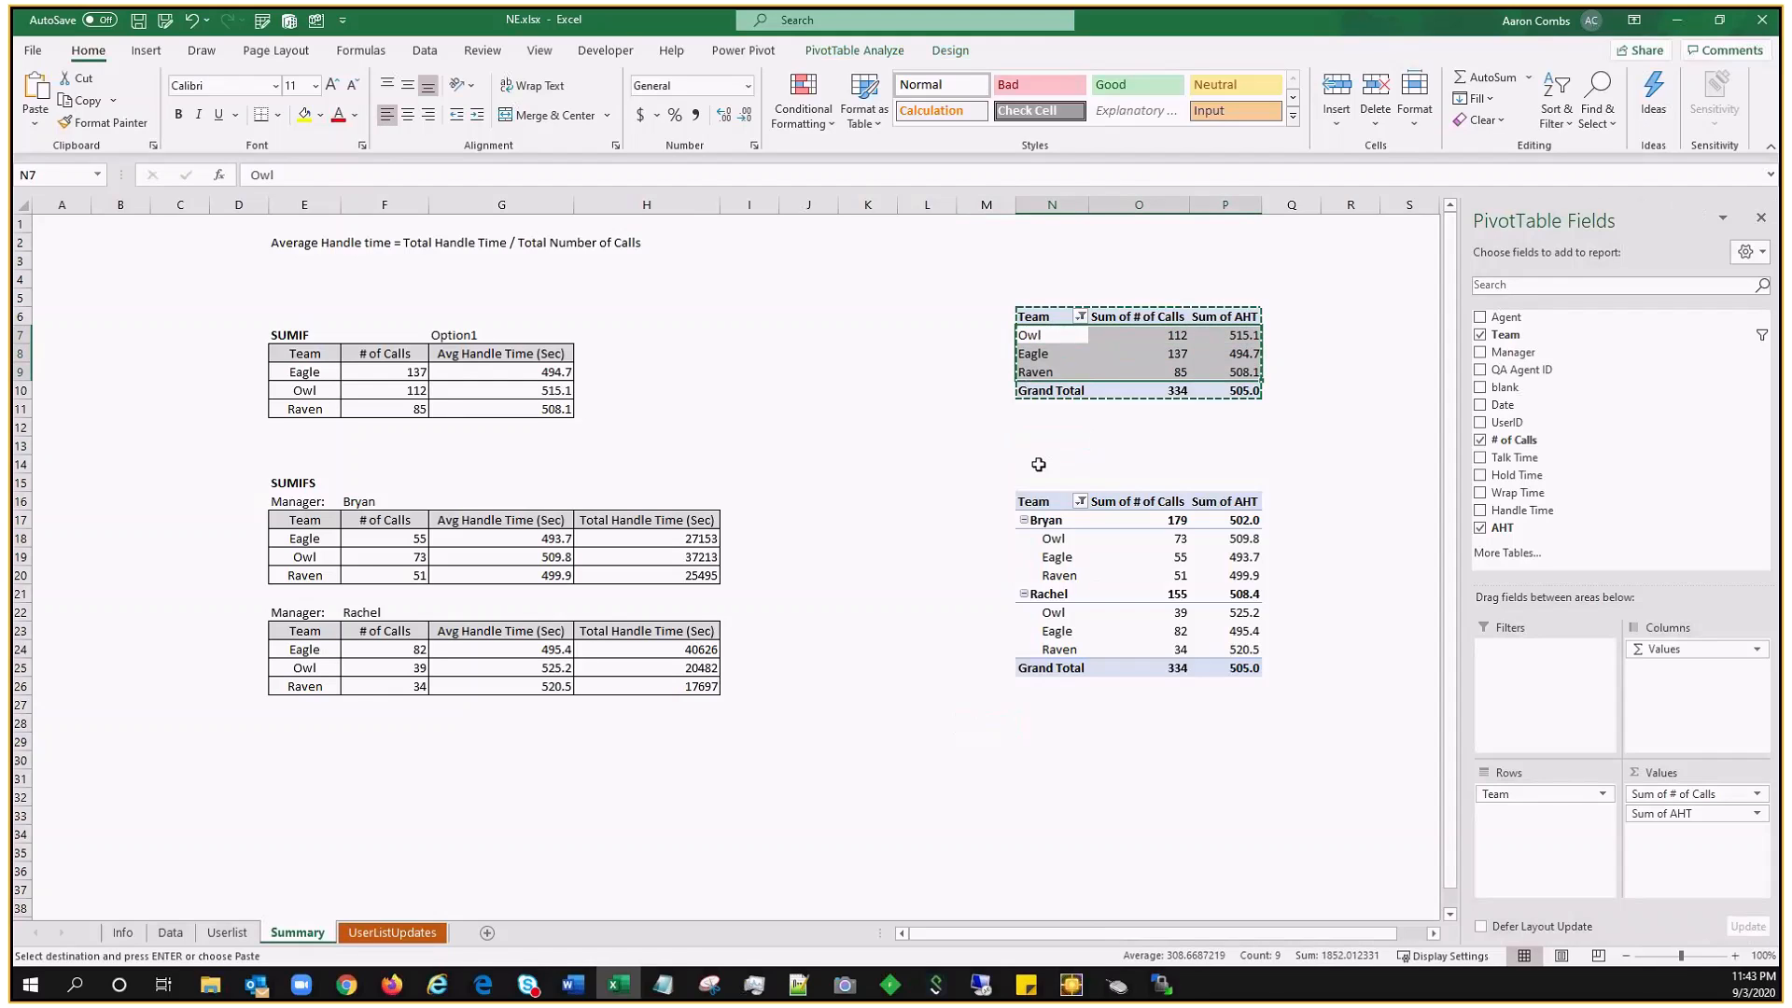
{"action": "left_click_drag", "start_coordinate": [1021, 478], "coordinate": [1117, 636]}
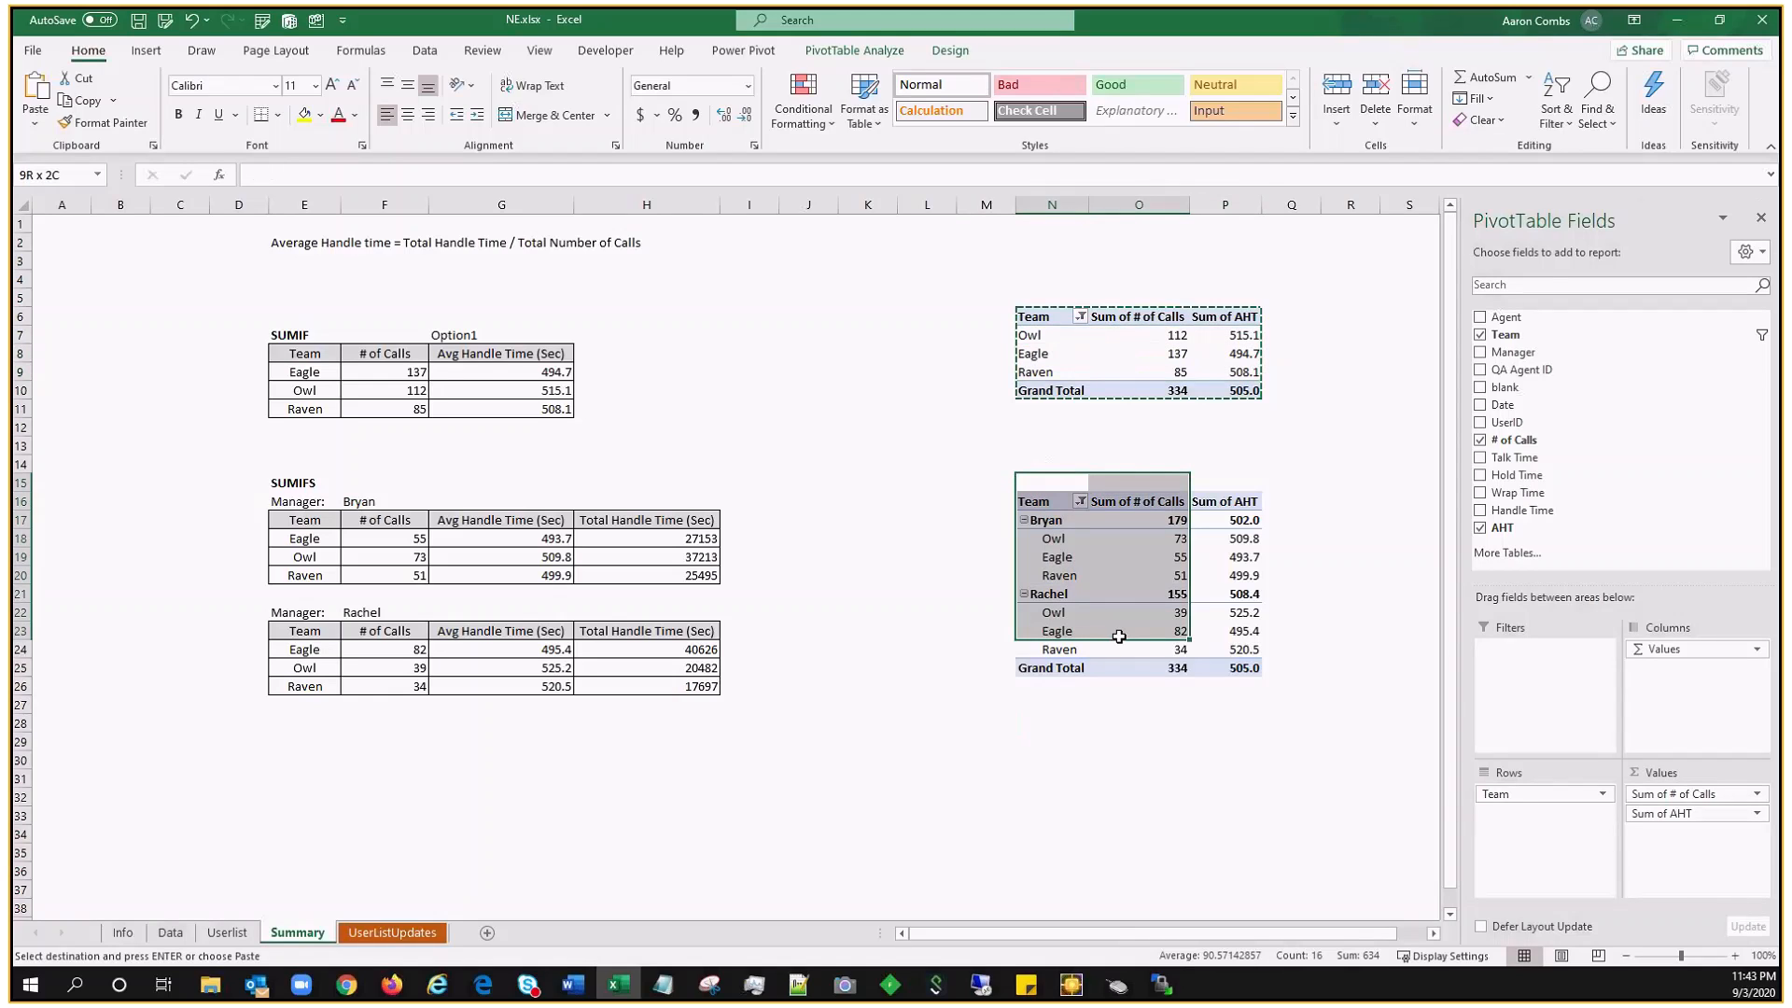
{"action": "left_click", "coordinate": [979, 426]}
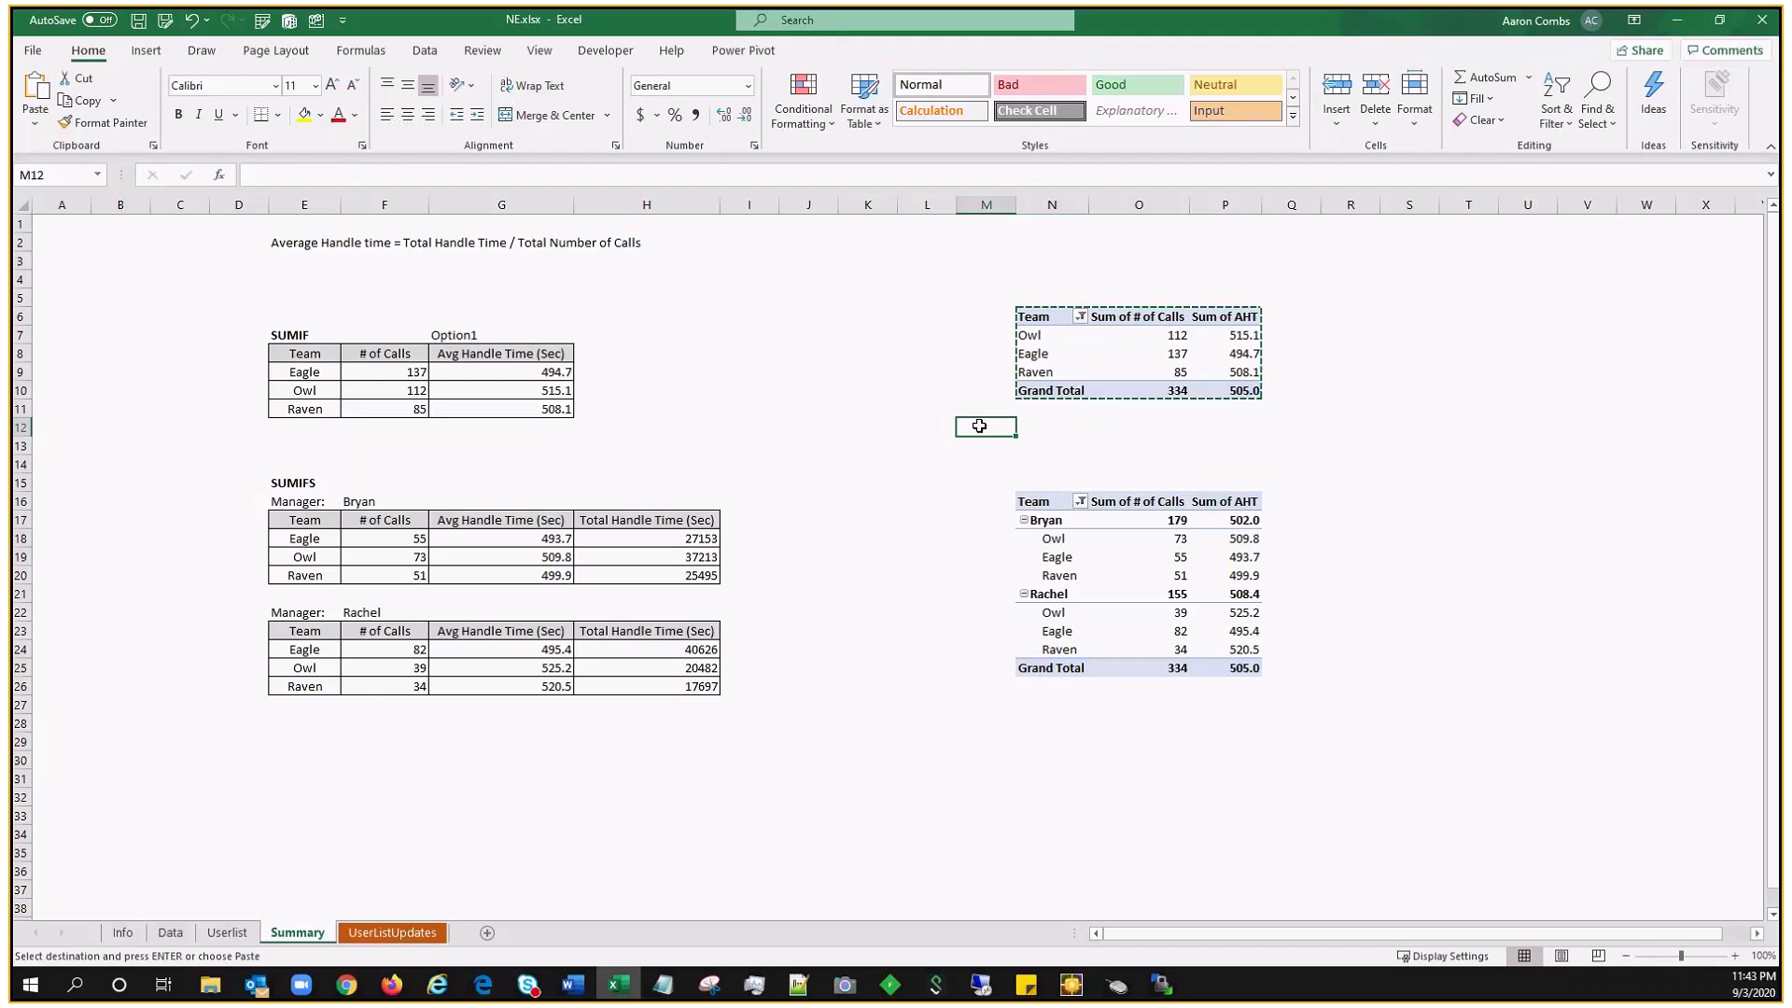
Step: Insert a Team slicer for the upper pivot table and place it between the SUMIF table and the pivot table
{"action": "left_click", "coordinate": [1068, 348]}
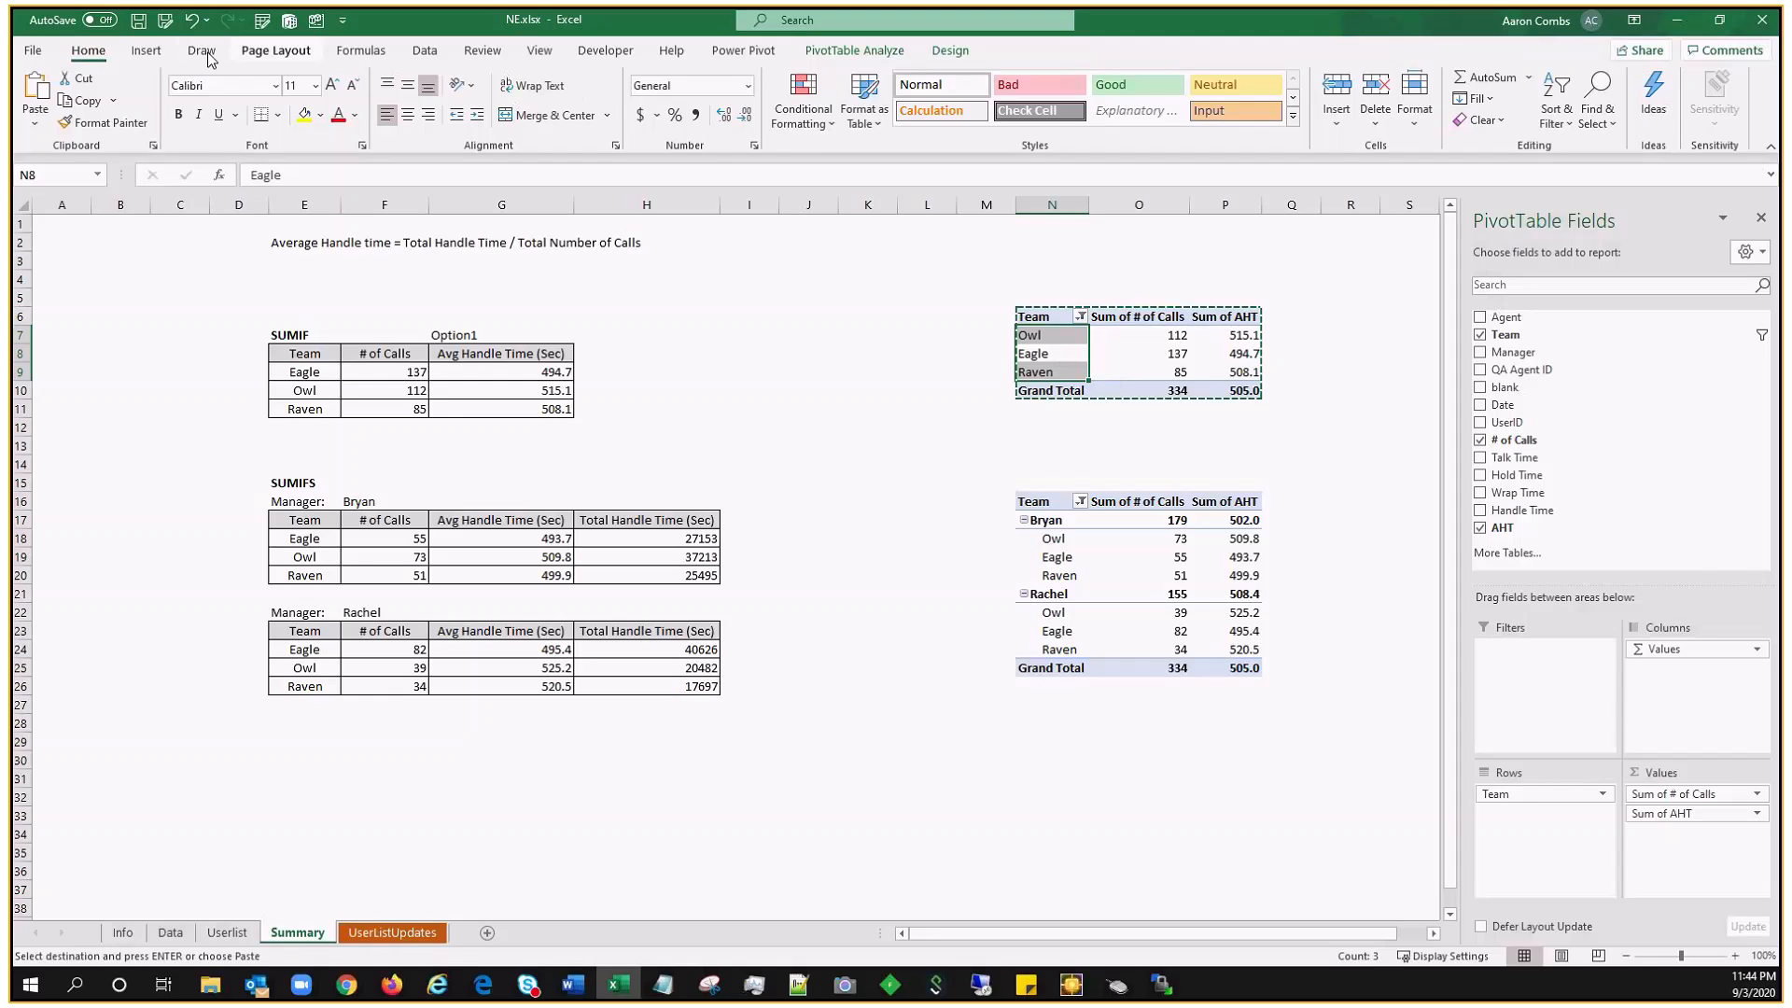
{"action": "left_click", "coordinate": [160, 56]}
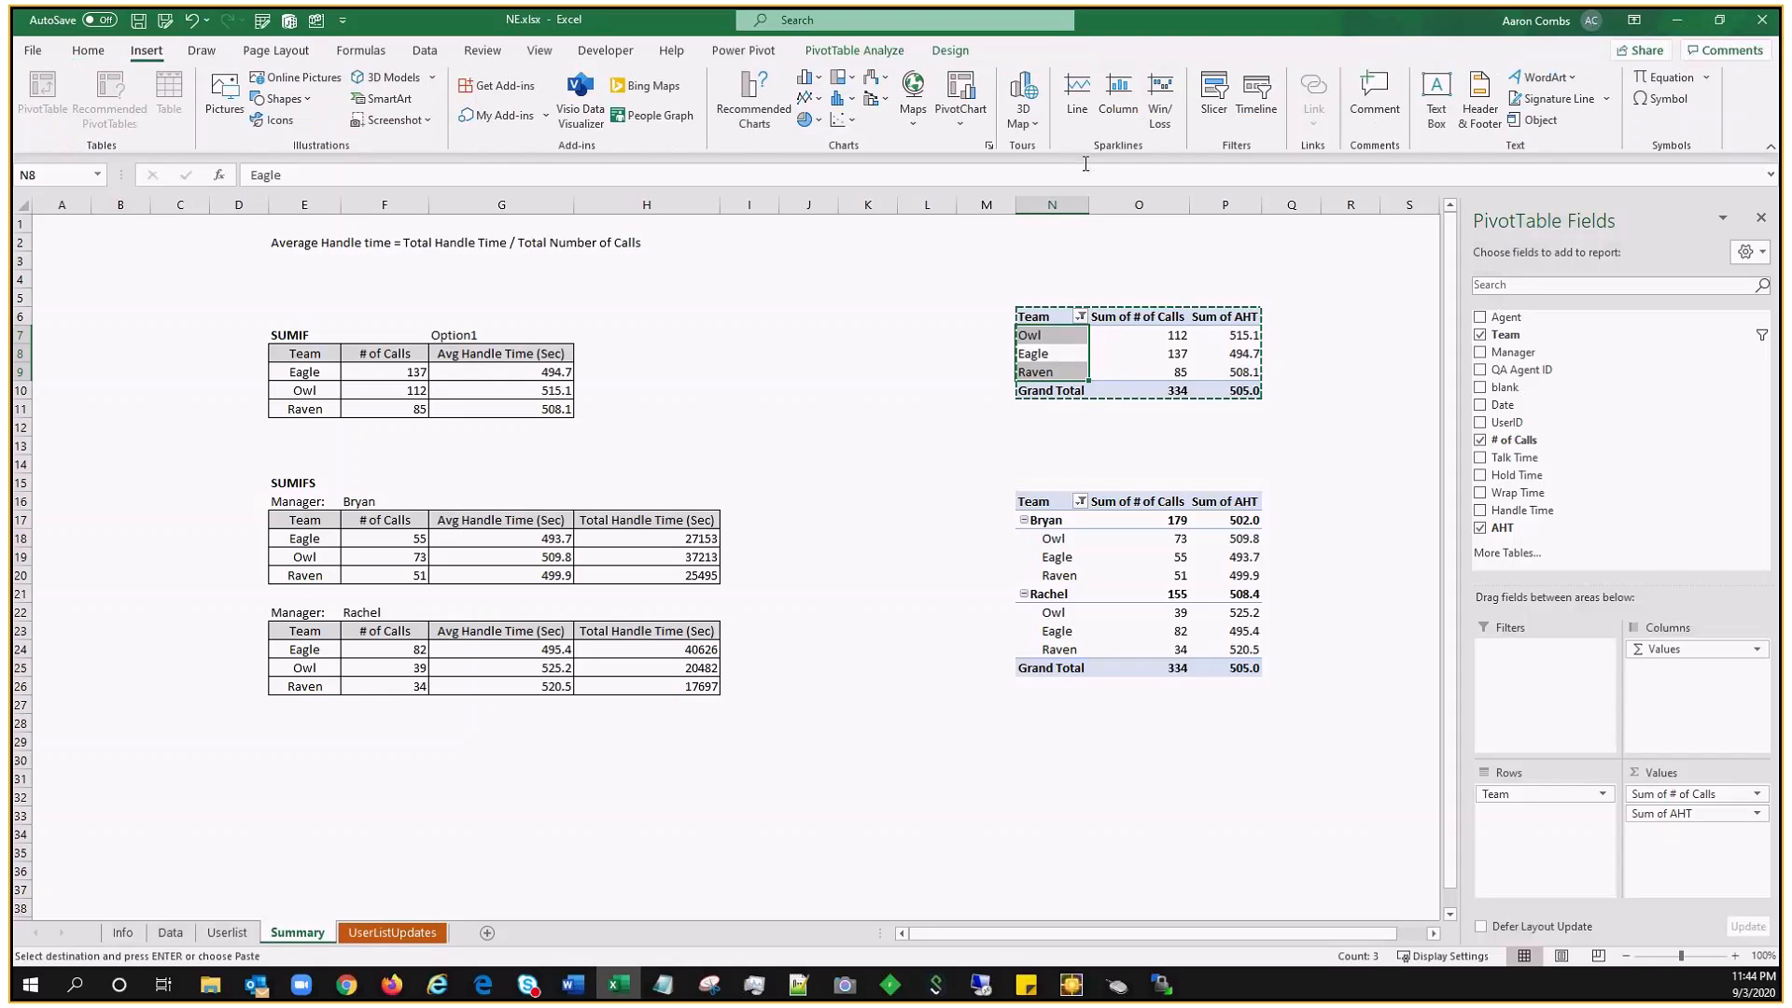
{"action": "left_click", "coordinate": [1213, 101]}
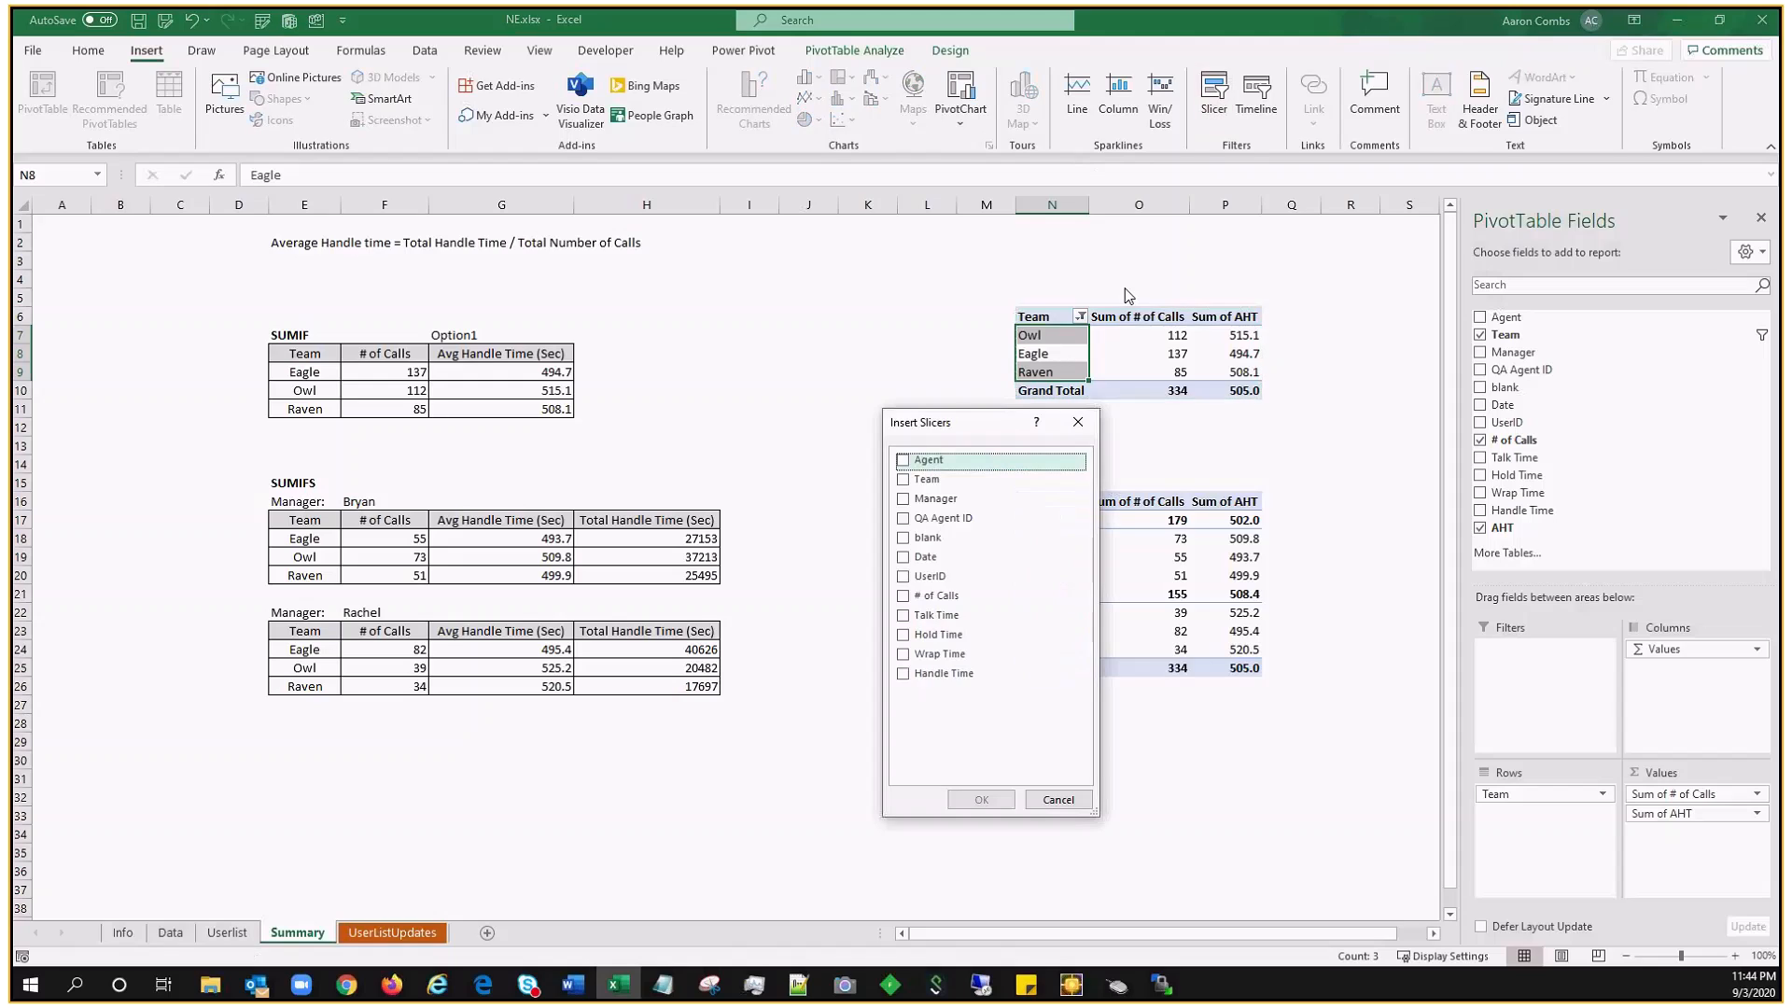
{"action": "left_click_drag", "start_coordinate": [968, 421], "coordinate": [827, 321]}
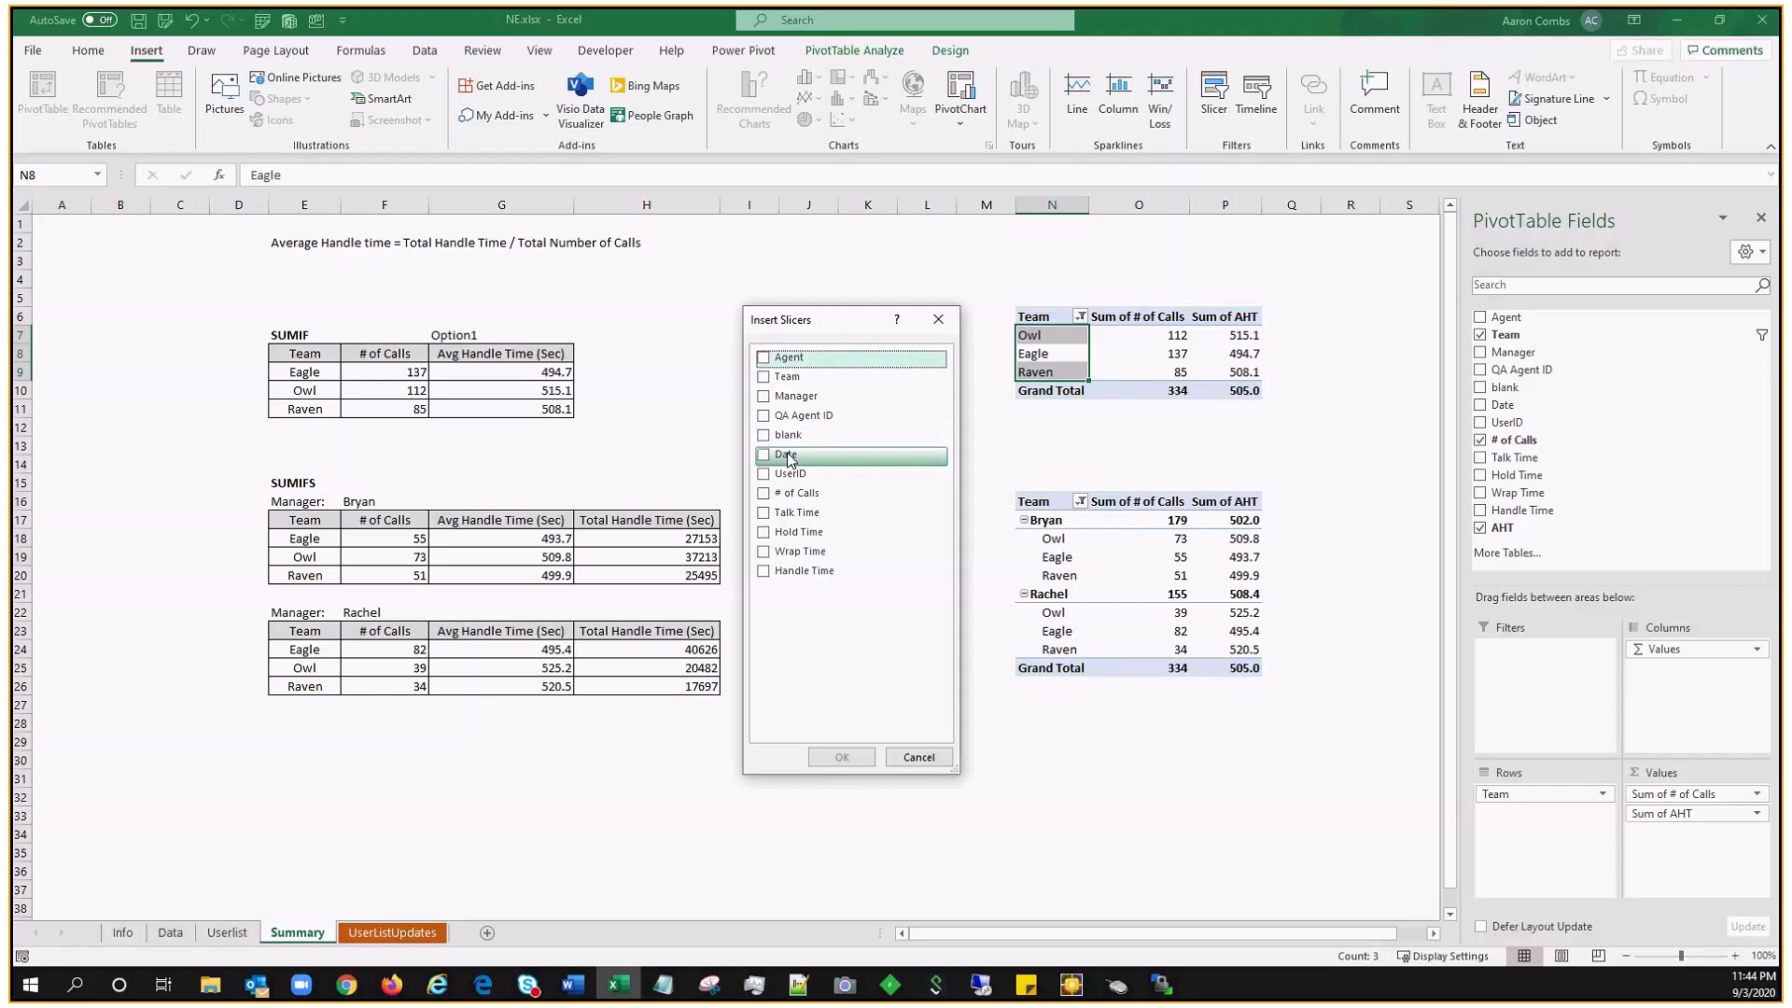
{"action": "left_click", "coordinate": [787, 379]}
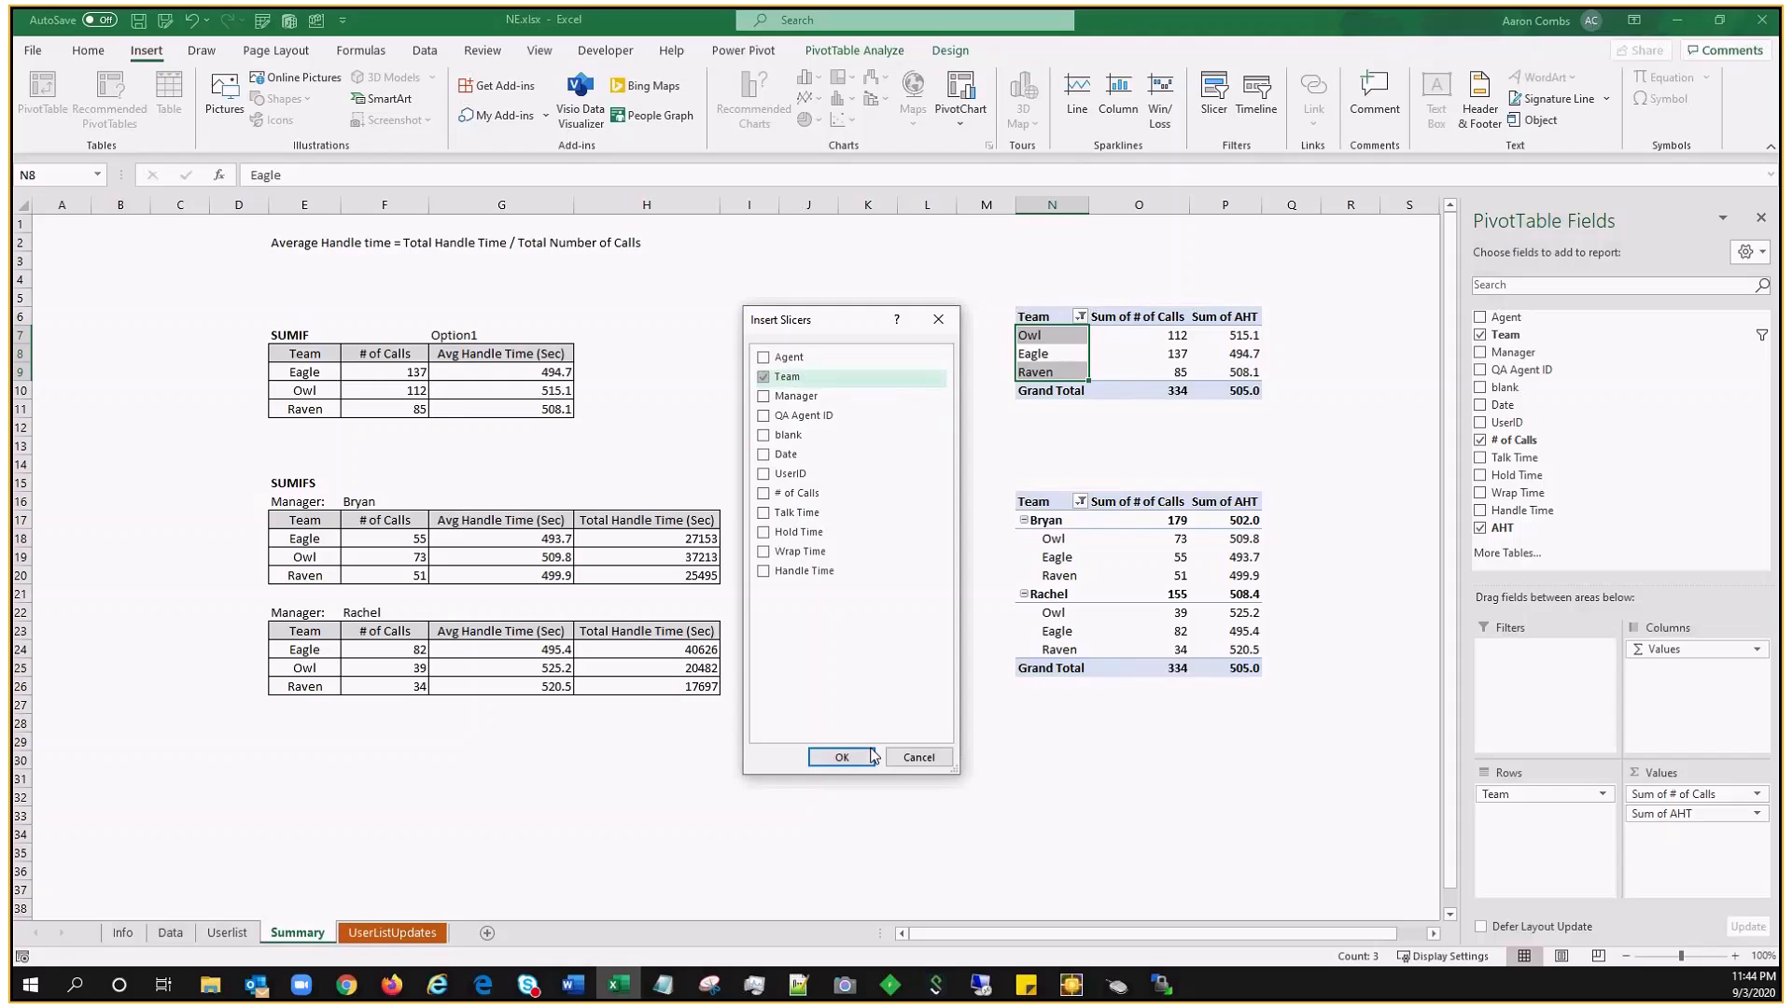
{"action": "left_click", "coordinate": [843, 757]}
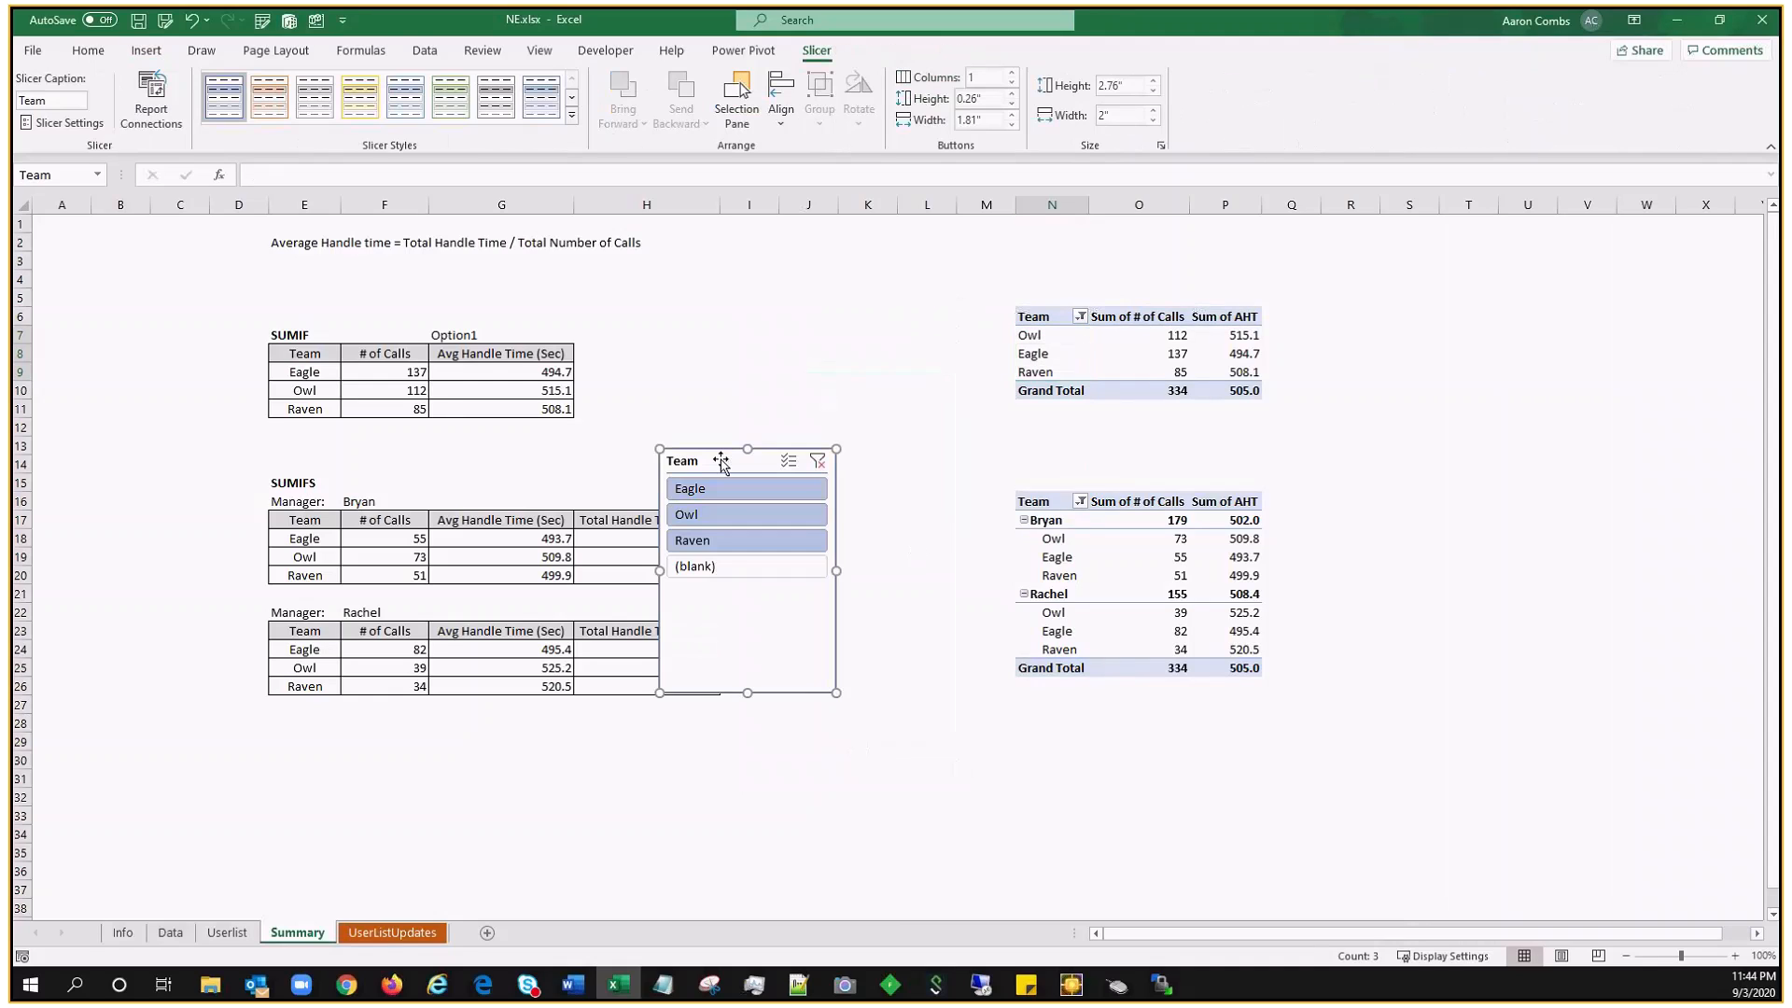
{"action": "left_click_drag", "start_coordinate": [719, 461], "coordinate": [813, 309]}
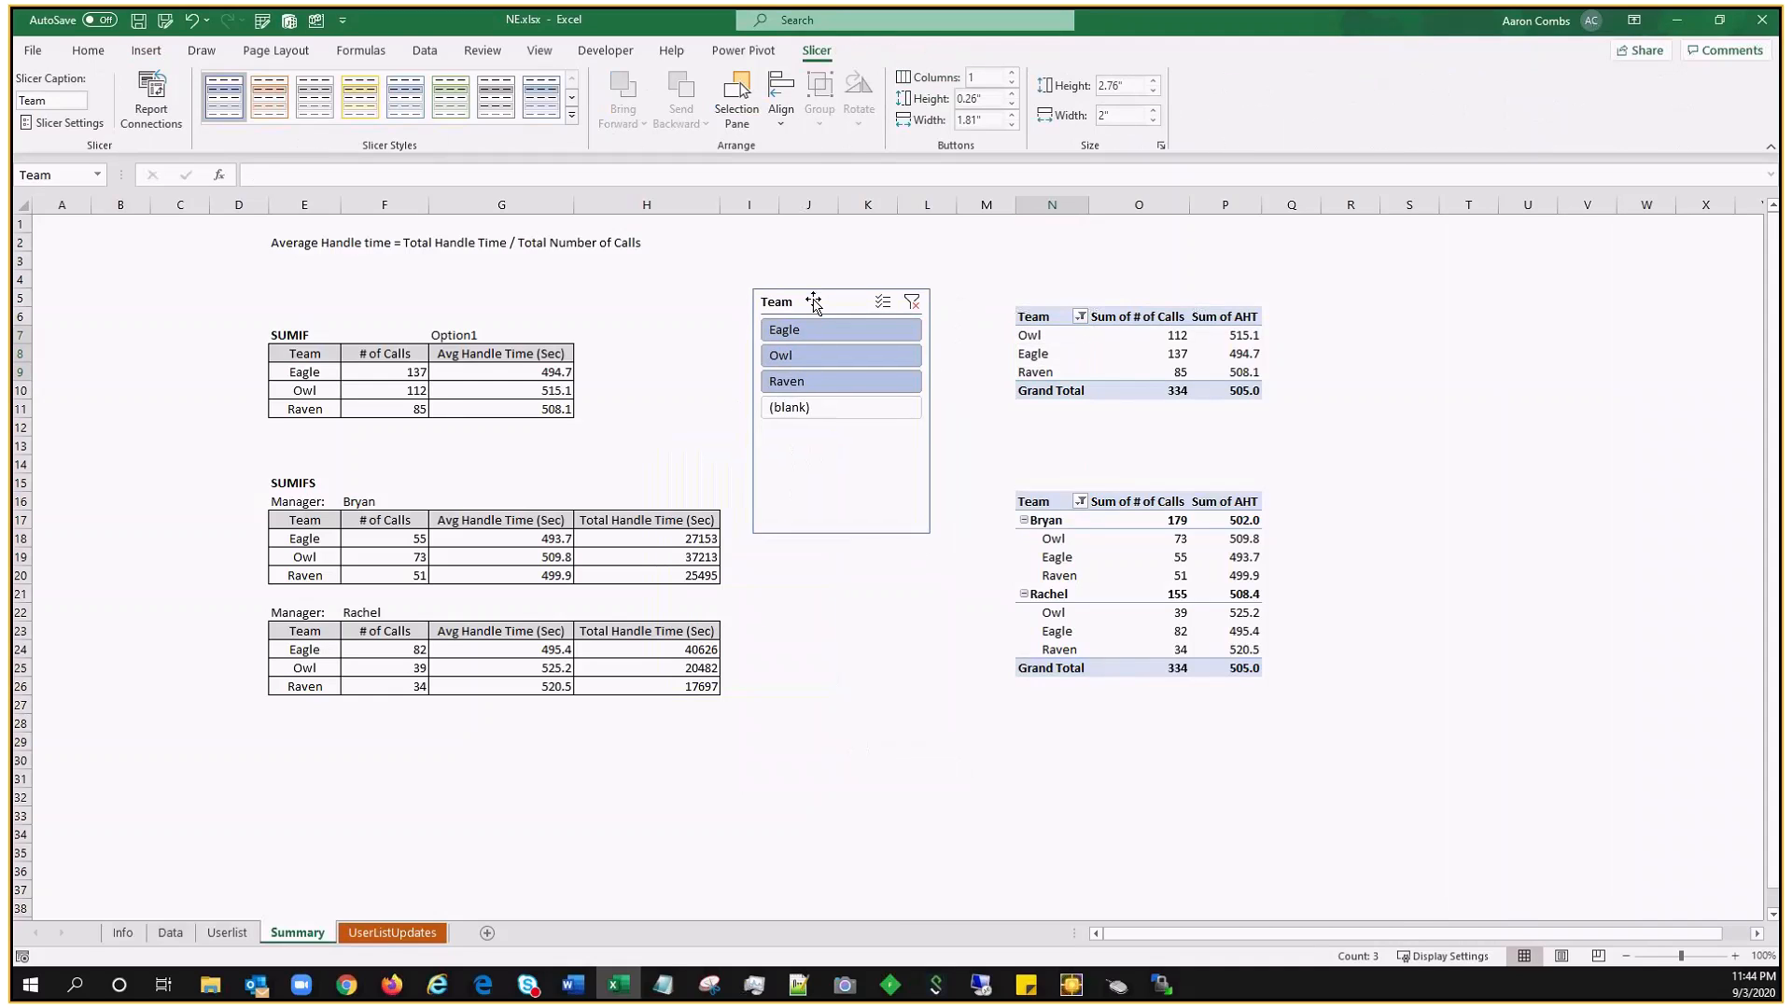
Step: Try the Team slicer with Raven, Owl, and Eagle with Owl, ending with Eagle, Owl and Raven selected
{"action": "left_click", "coordinate": [815, 386]}
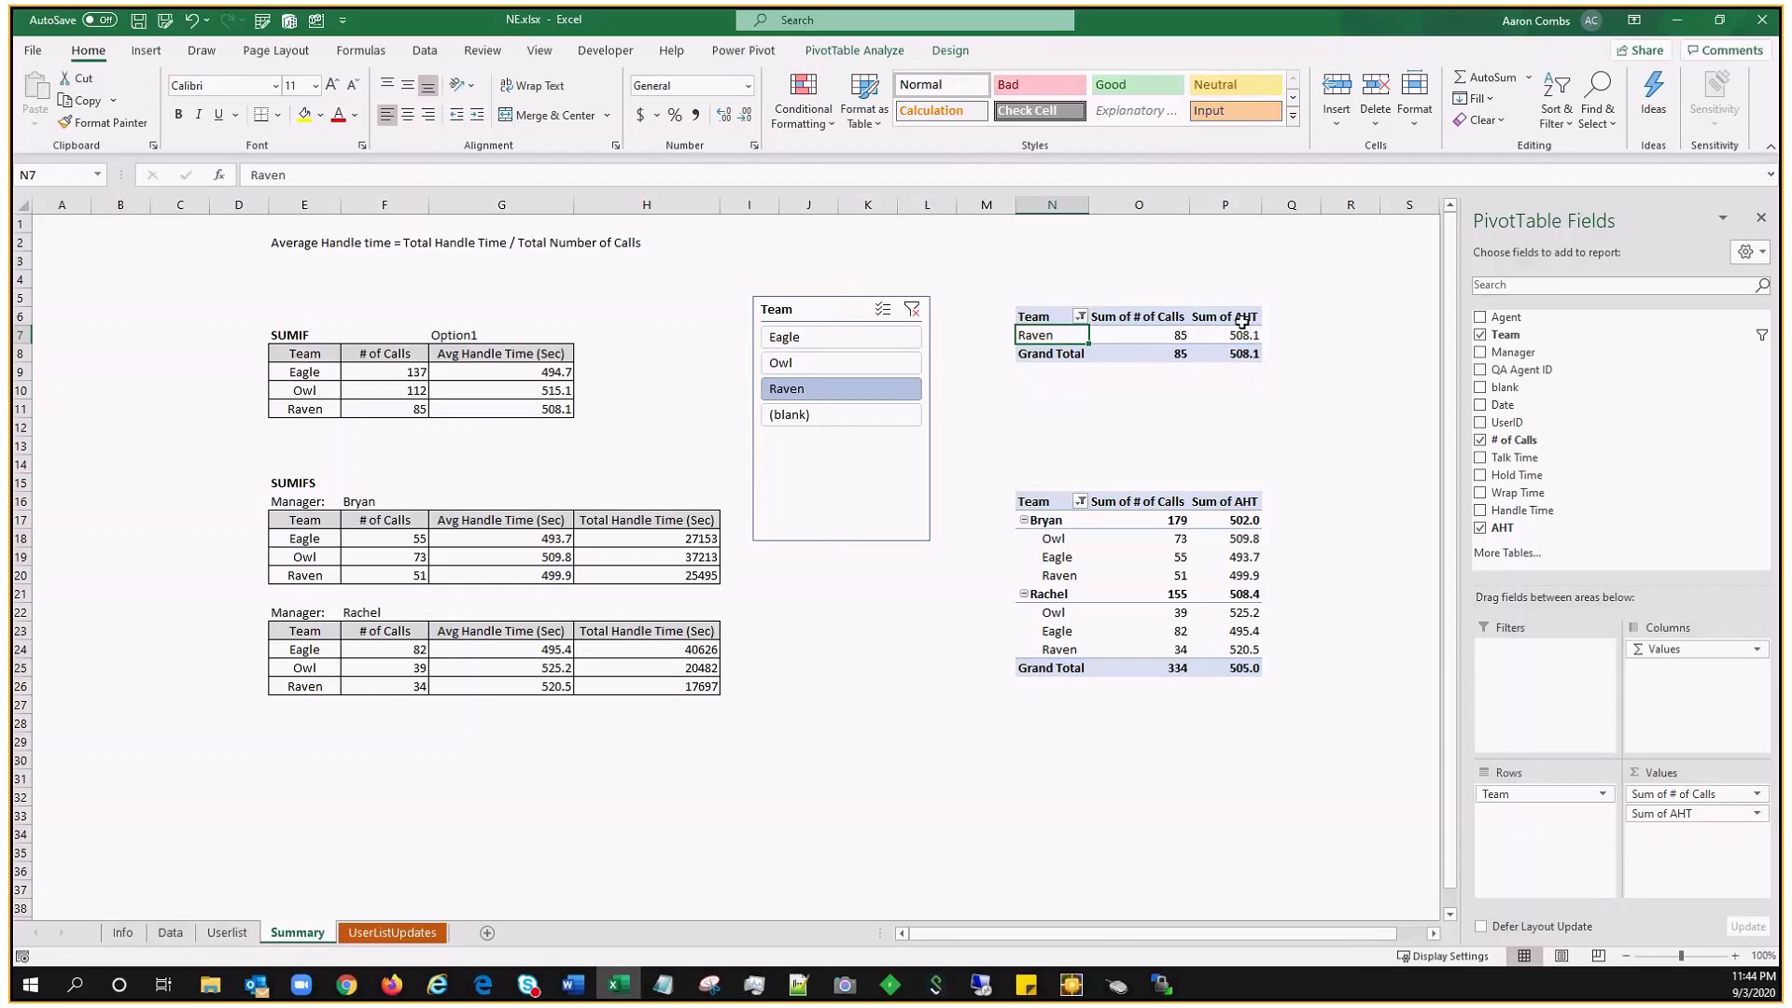
{"action": "left_click", "coordinate": [838, 360]}
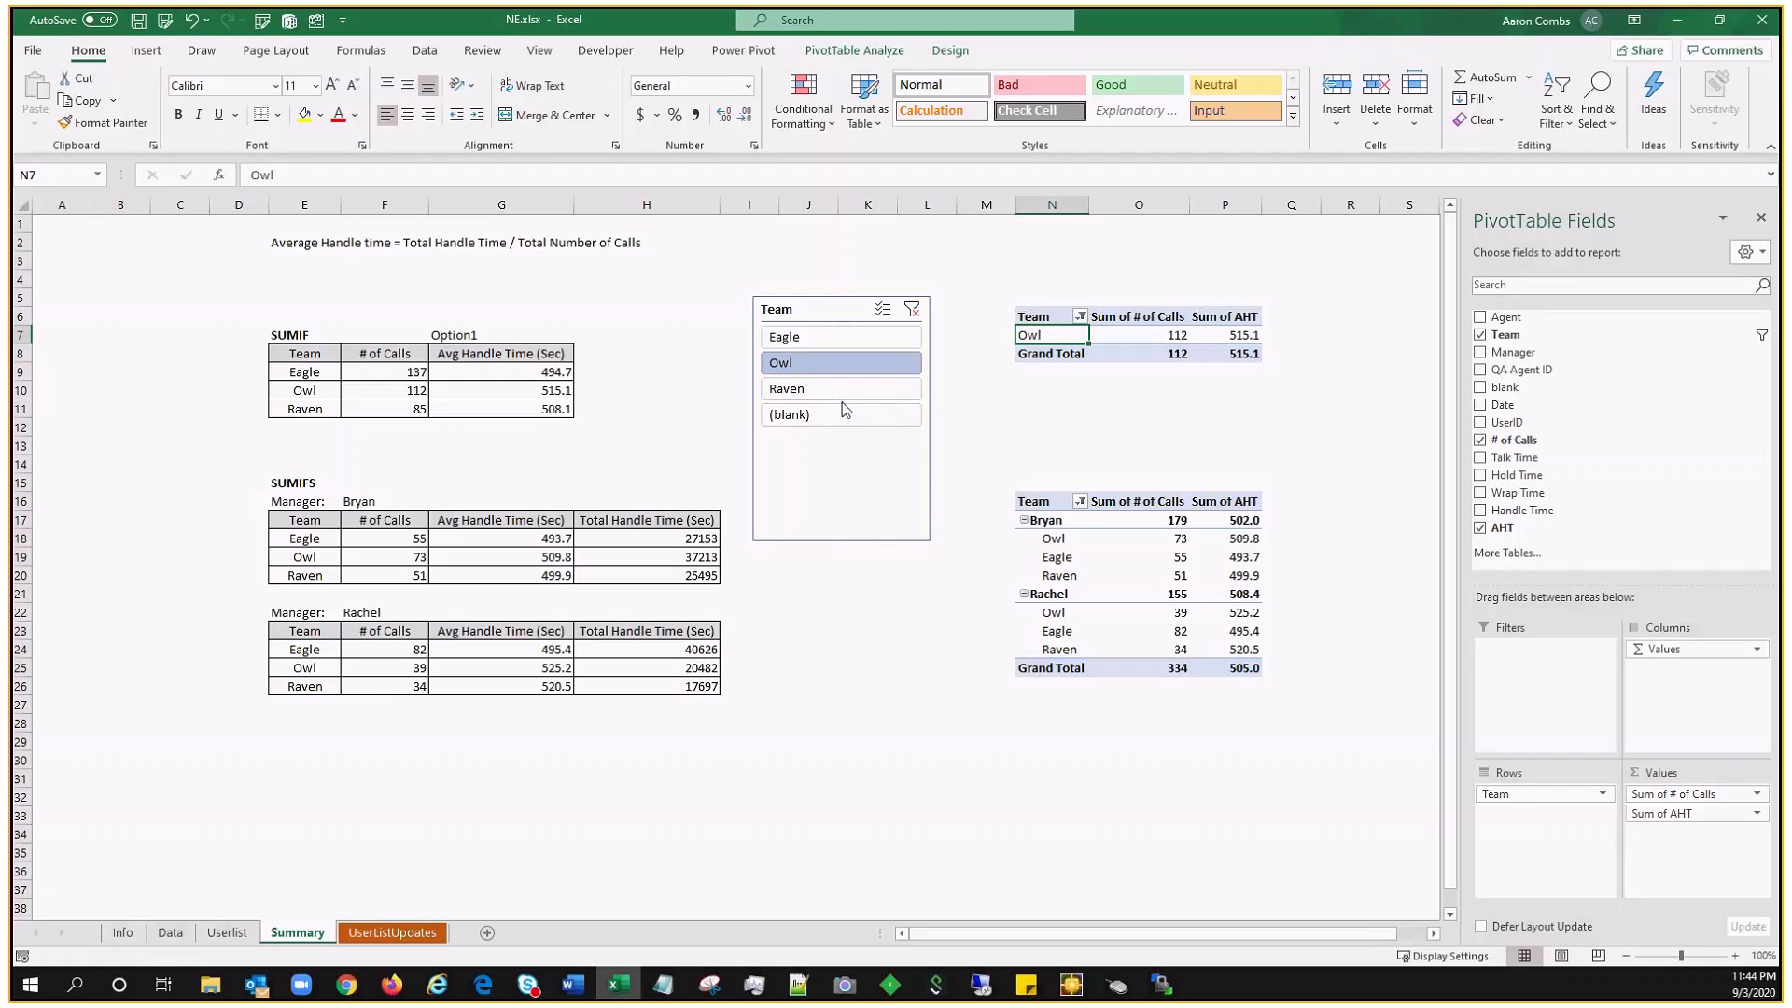
{"action": "left_click_drag", "start_coordinate": [843, 390], "coordinate": [847, 345]}
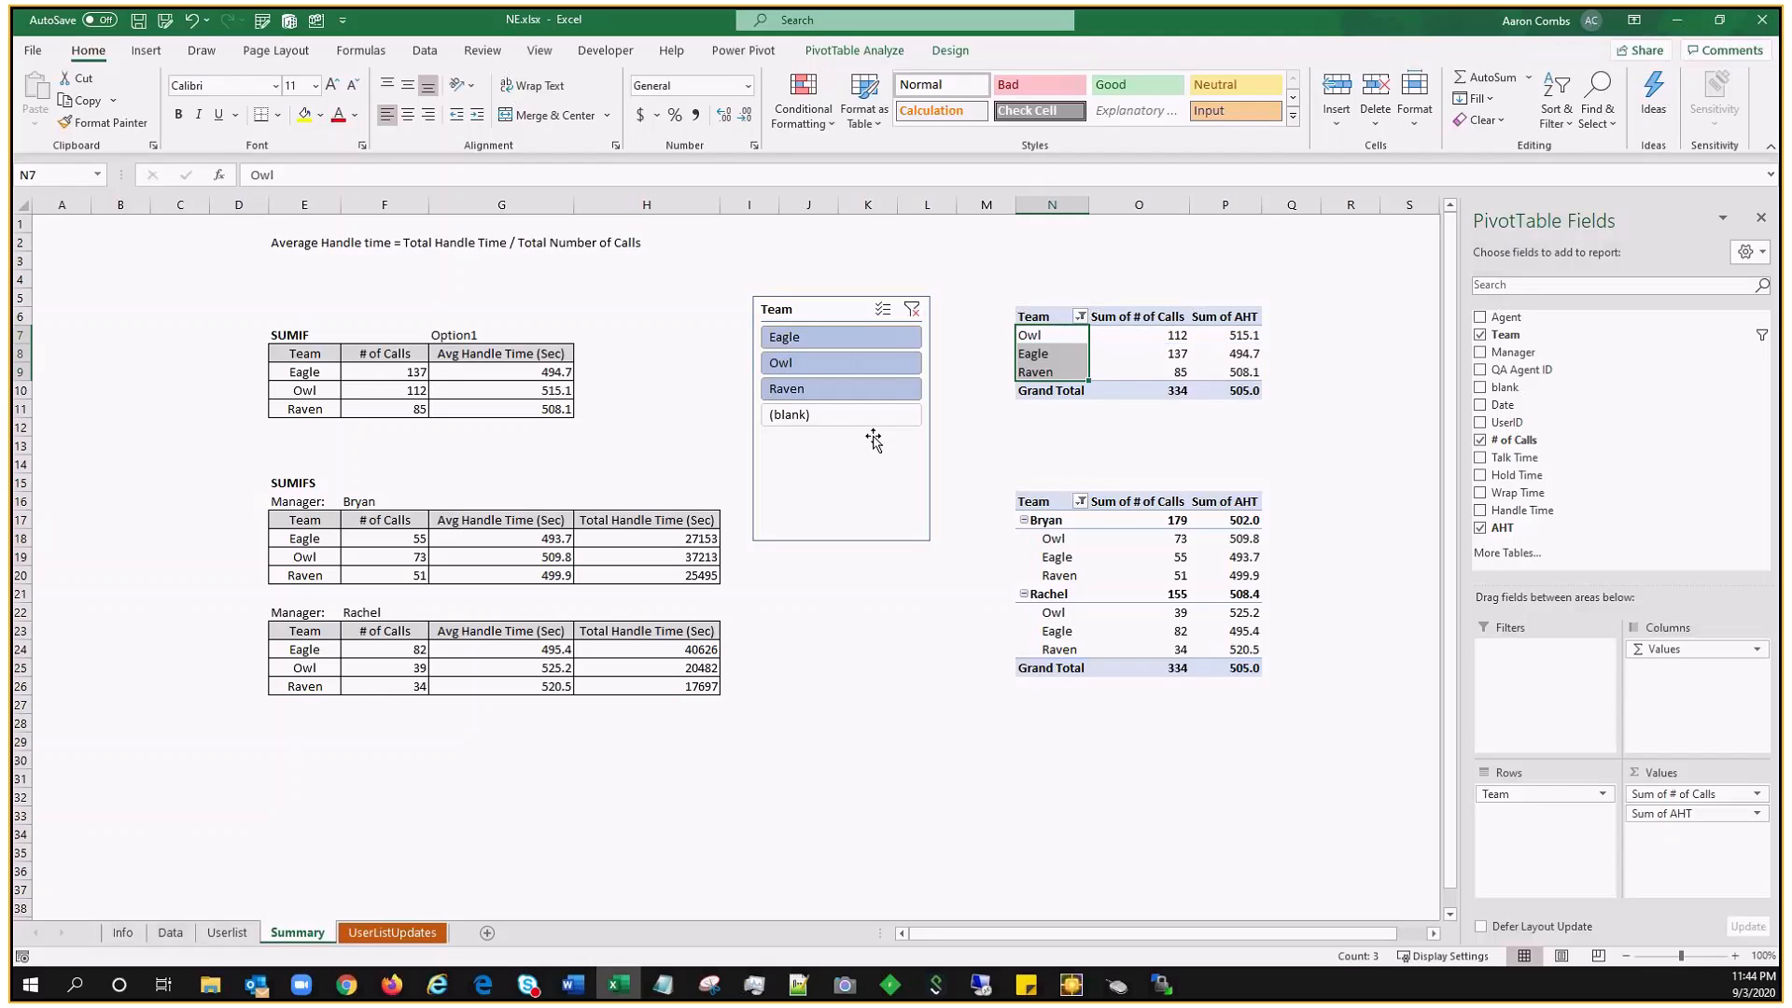
{"action": "left_click", "coordinate": [847, 370], "text": "shift"}
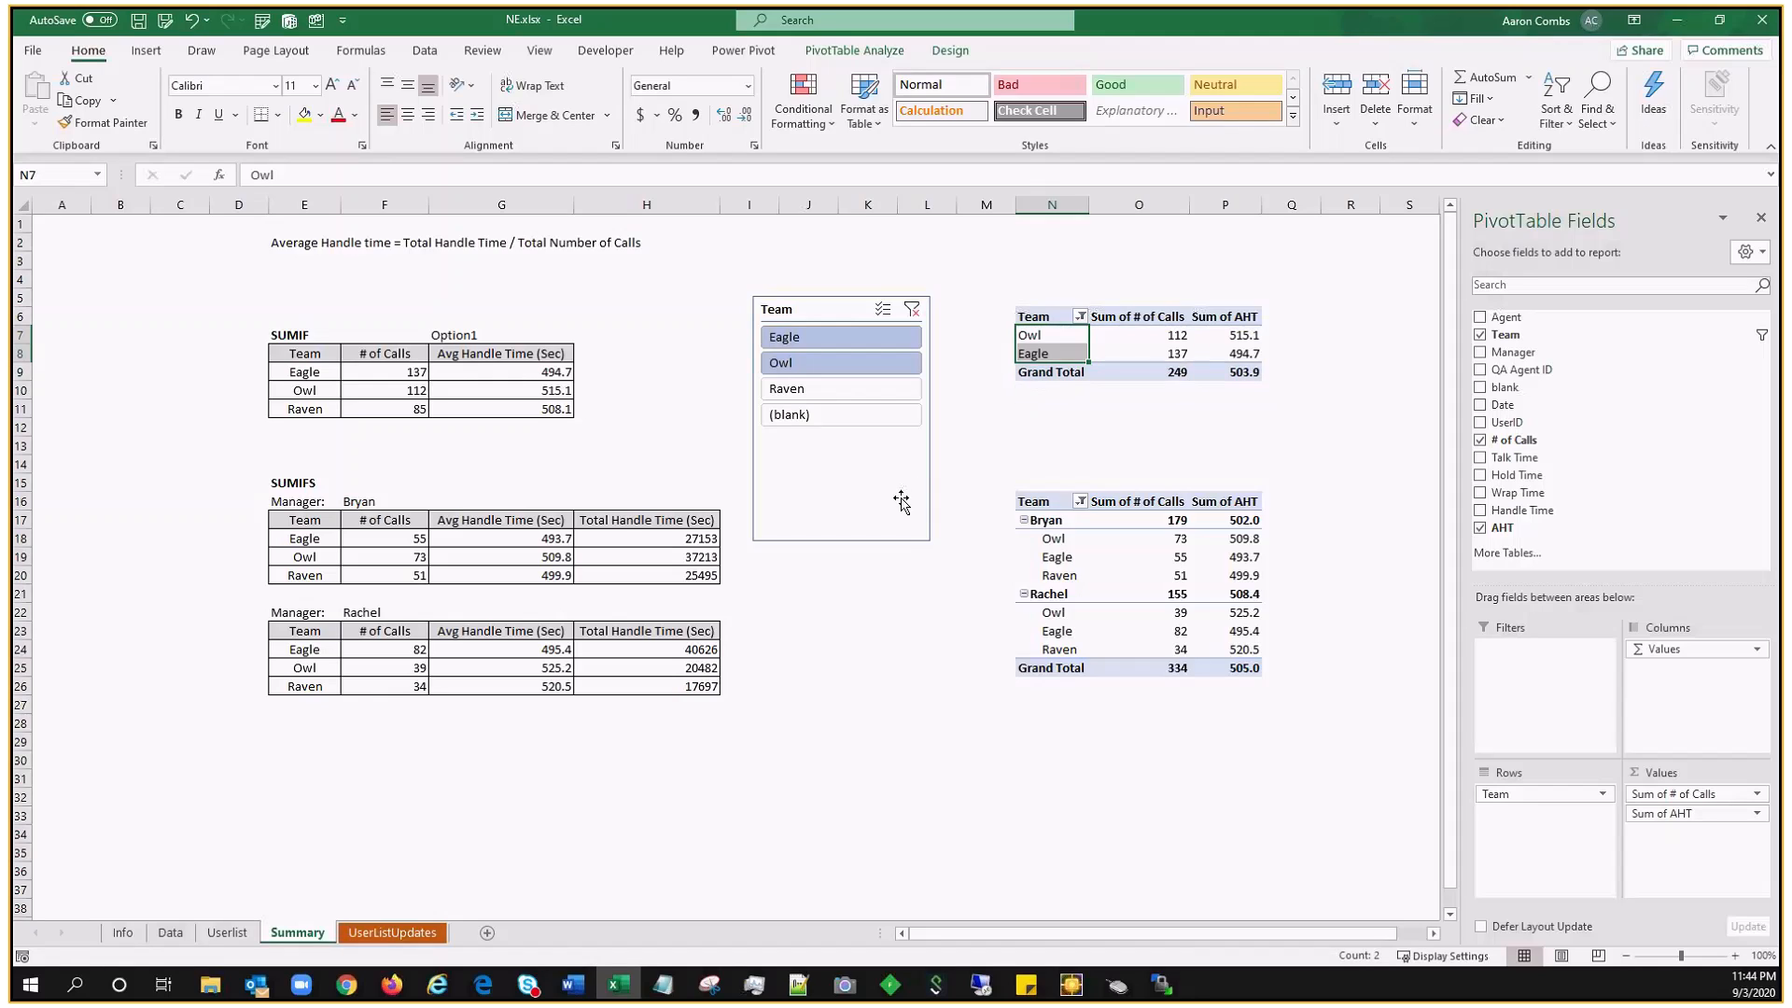
{"action": "left_click", "coordinate": [885, 398], "text": "shift"}
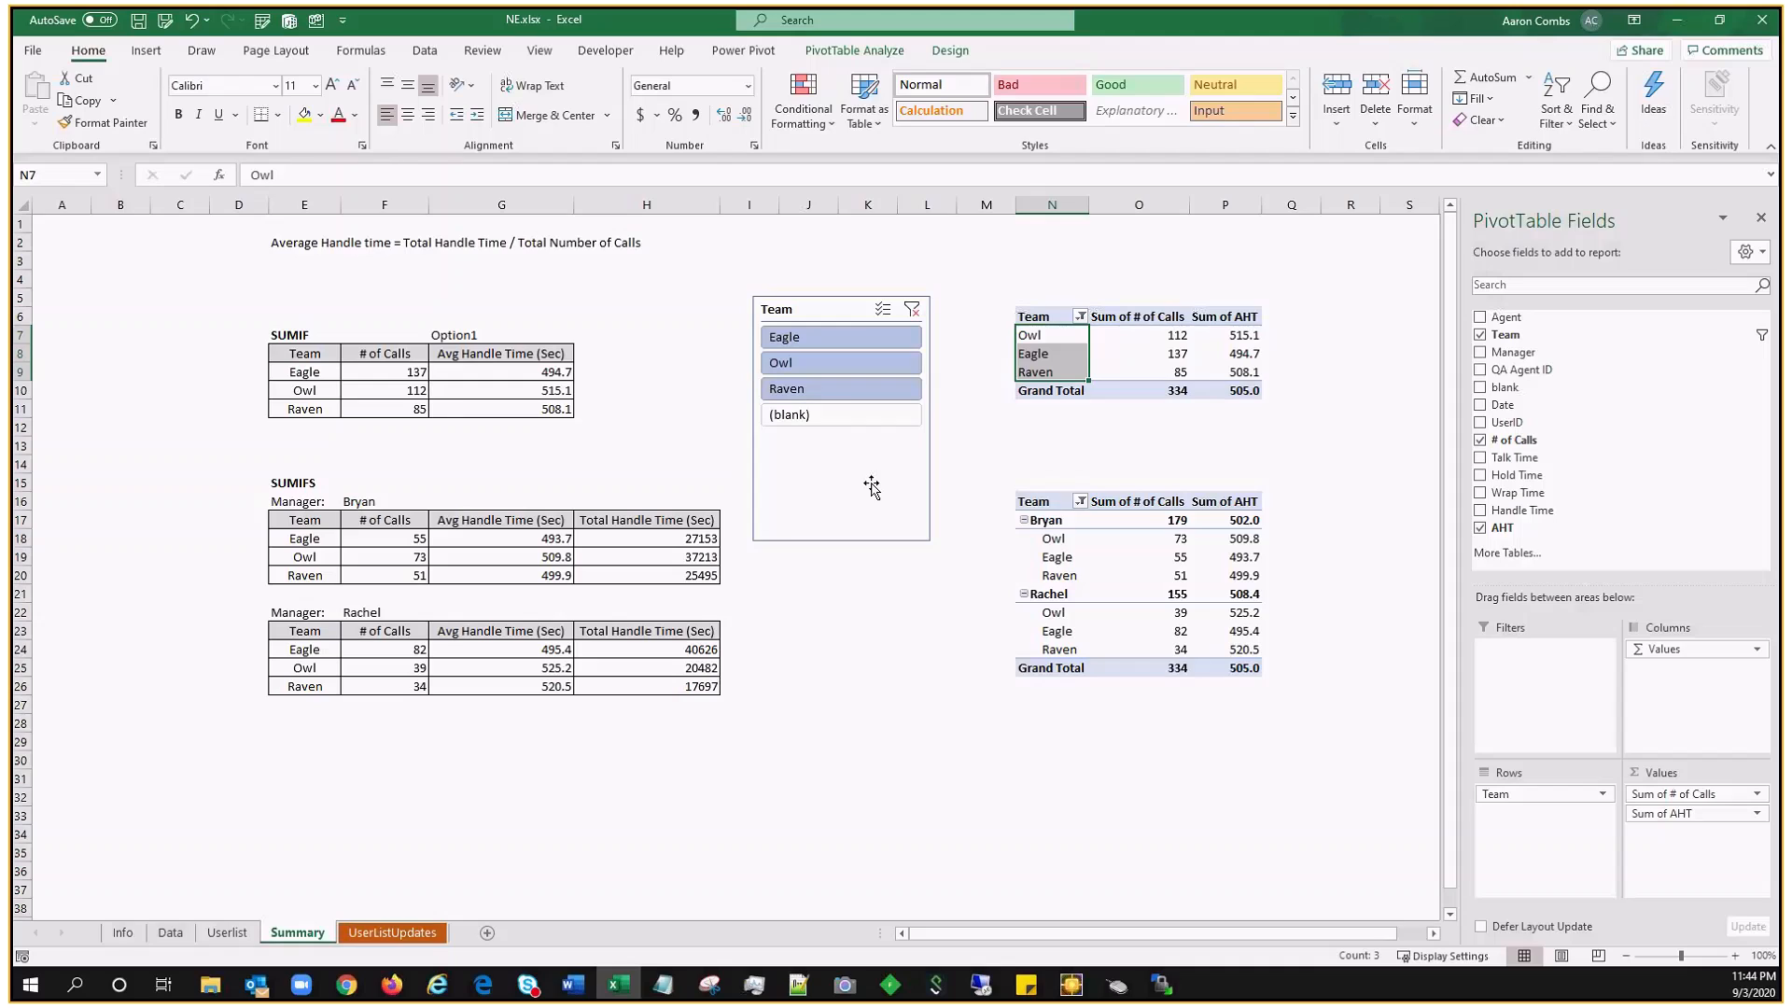
Step: Connect the Team slicer to PivotTable4 as well, through its report connections
{"action": "right_click", "coordinate": [871, 487]}
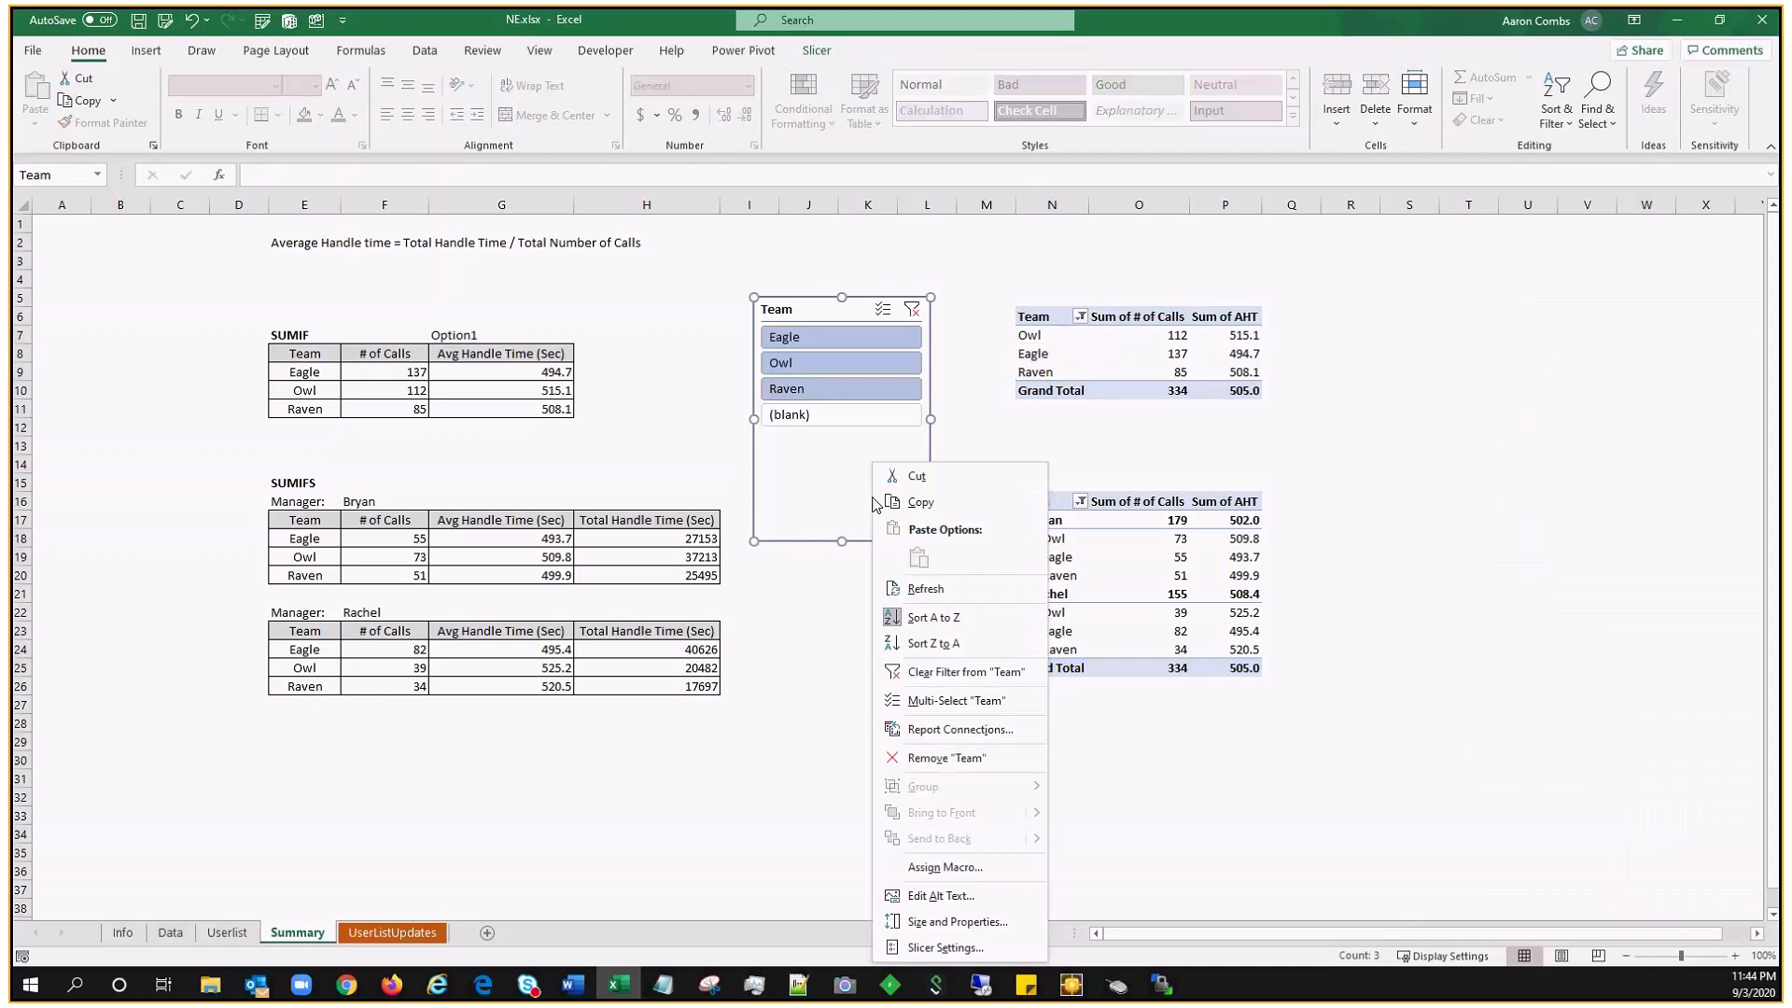
{"action": "left_click", "coordinate": [965, 740]}
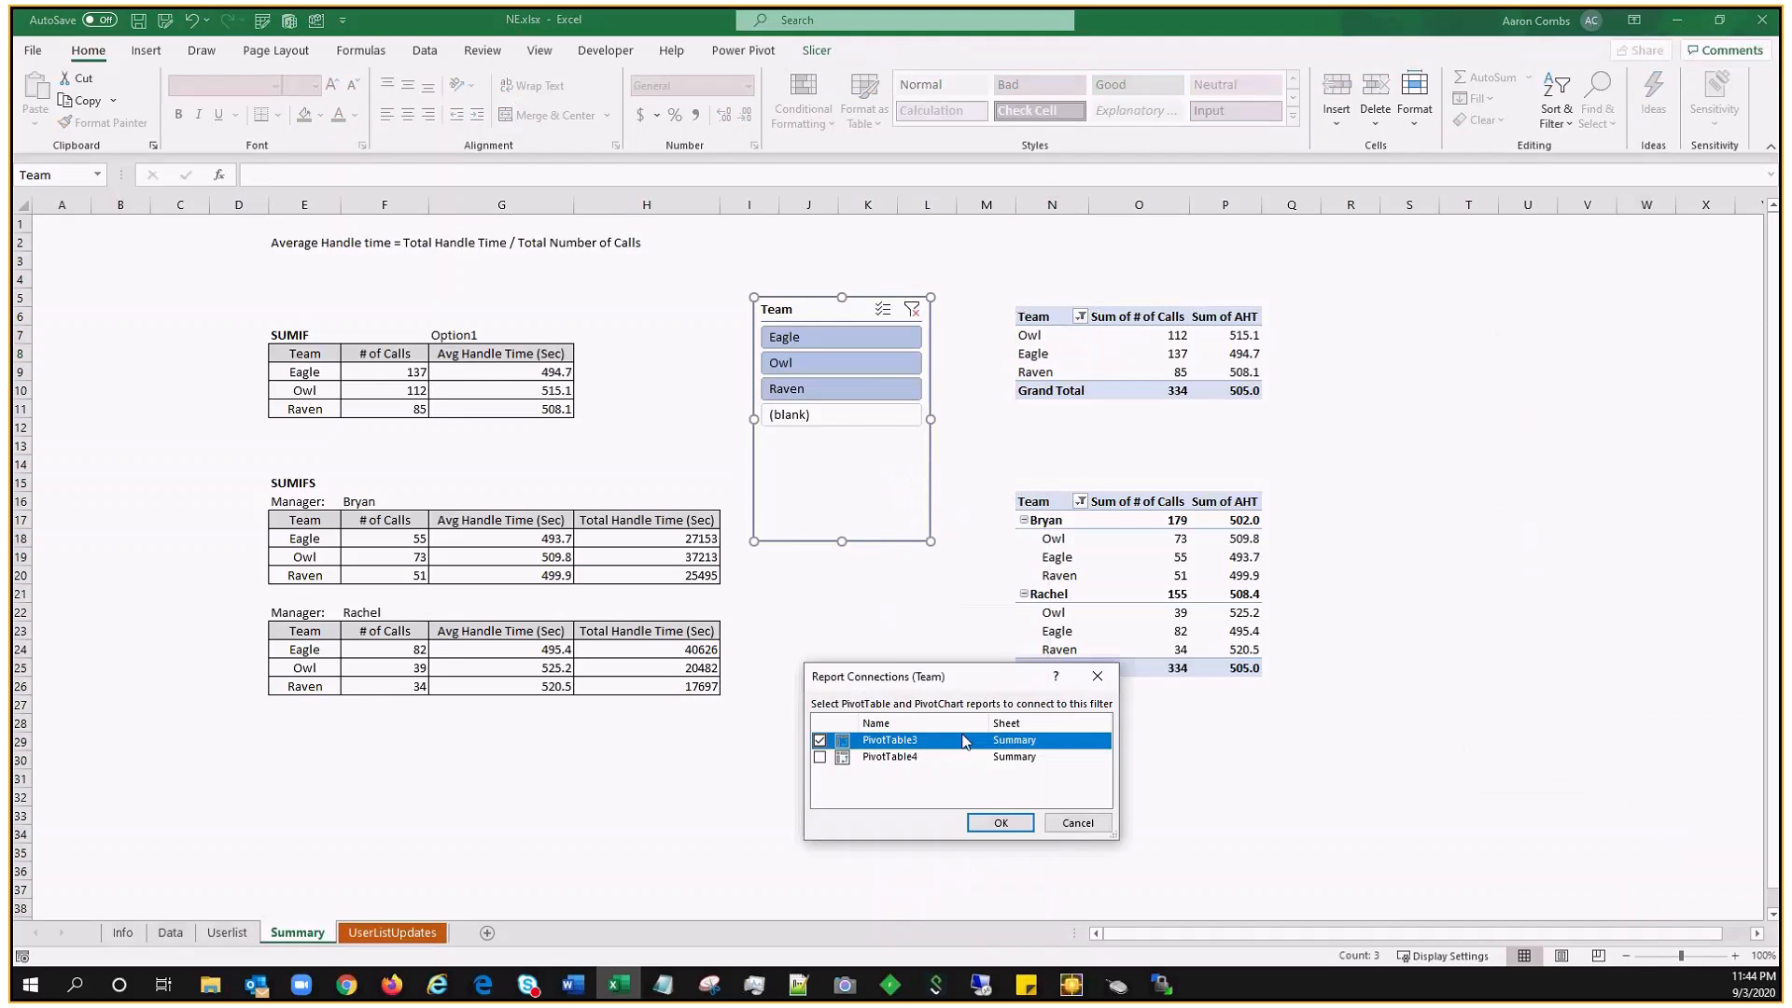
{"action": "left_click", "coordinate": [821, 756]}
{"action": "left_click", "coordinate": [1001, 822]}
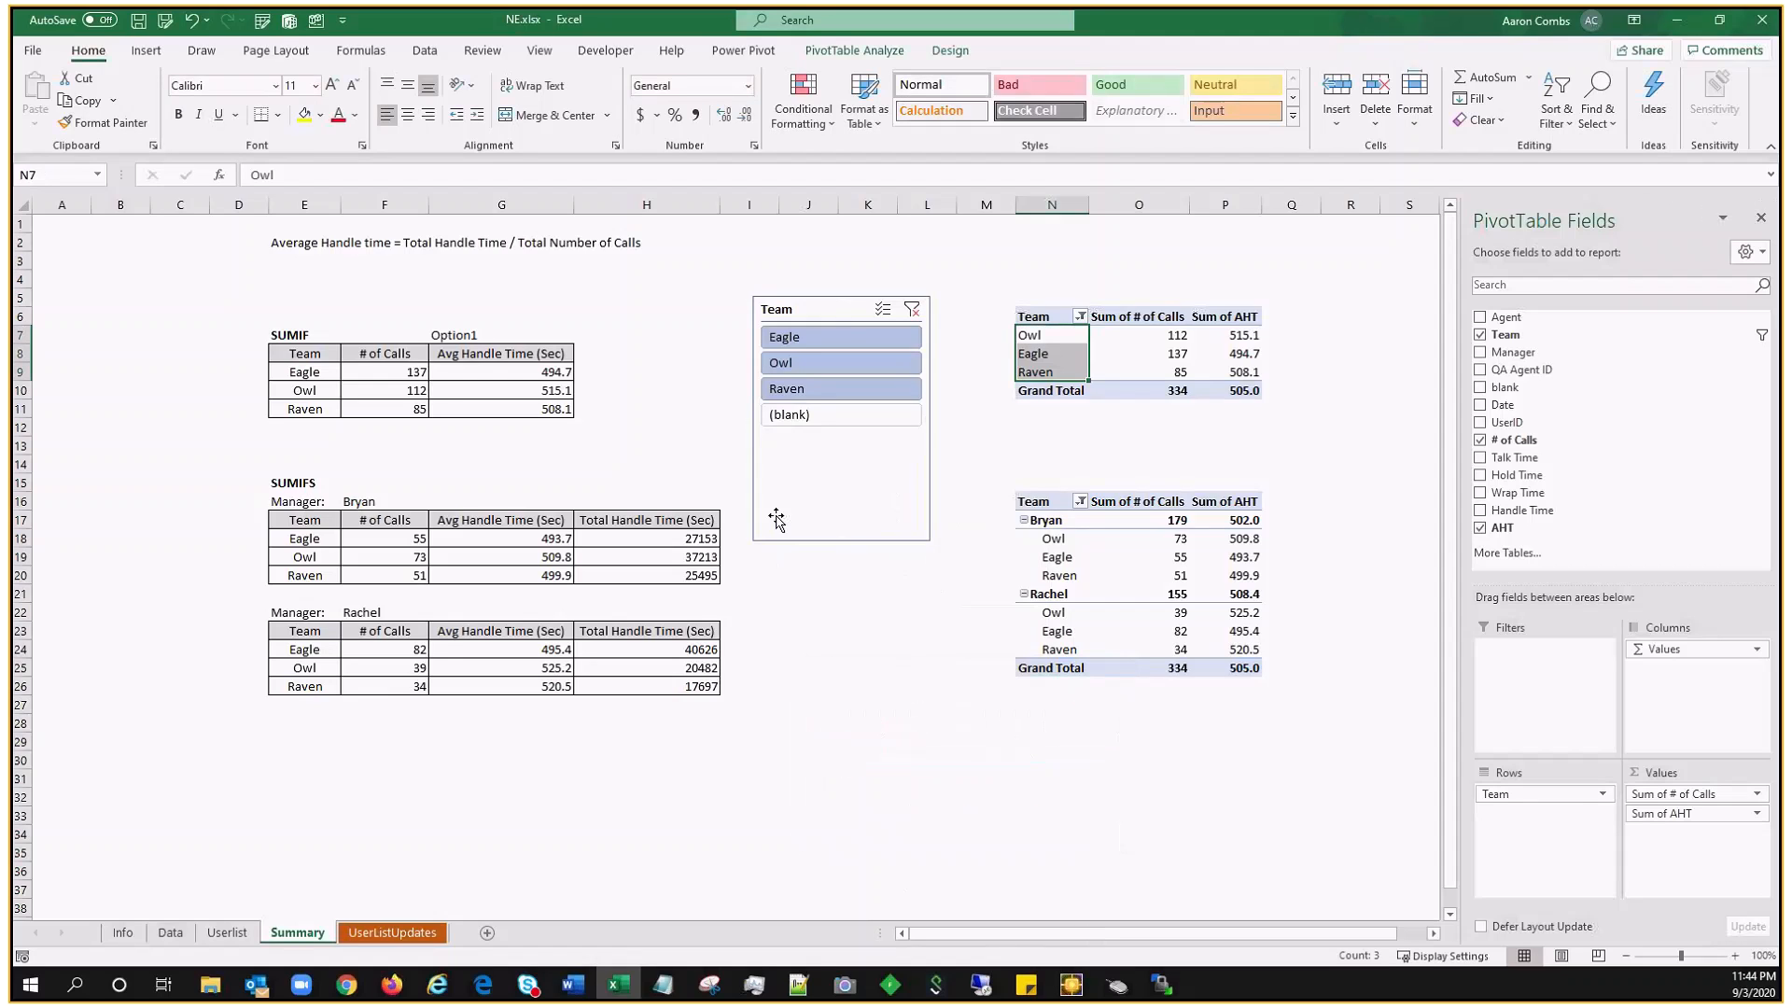
Step: Deselect Owl in the Team slicer, keeping Eagle and Raven selected
{"action": "left_click", "coordinate": [823, 362], "text": "ctrl"}
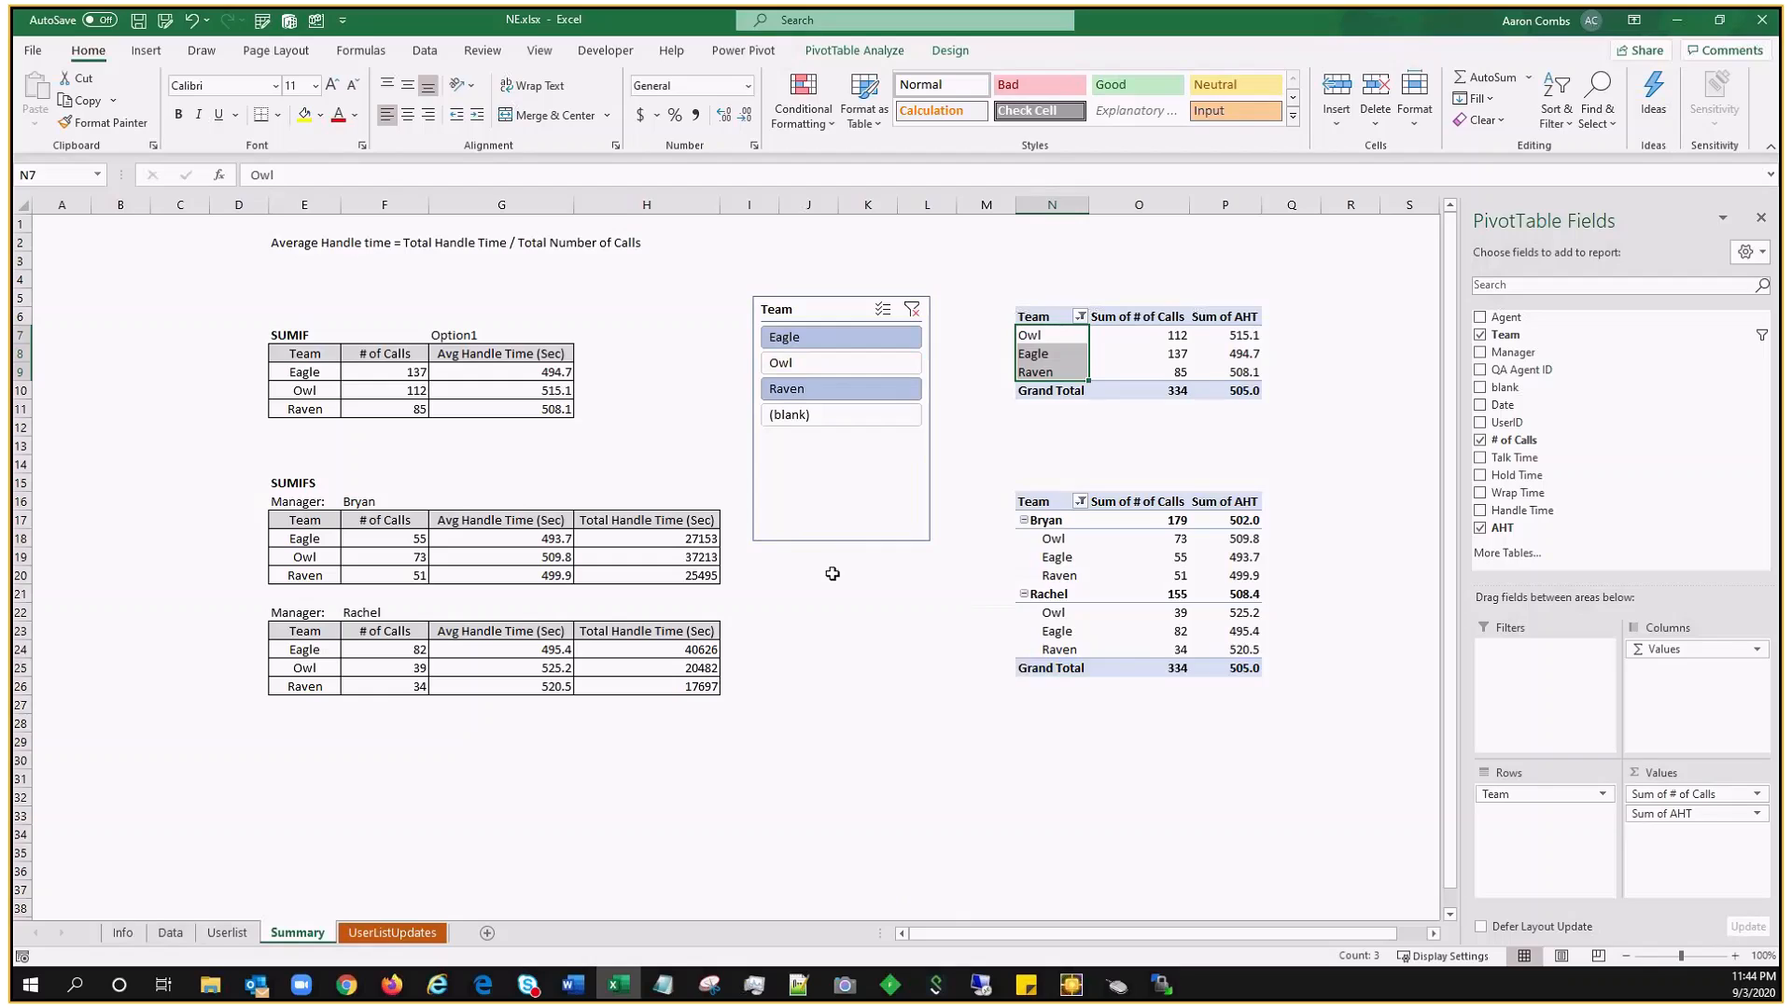